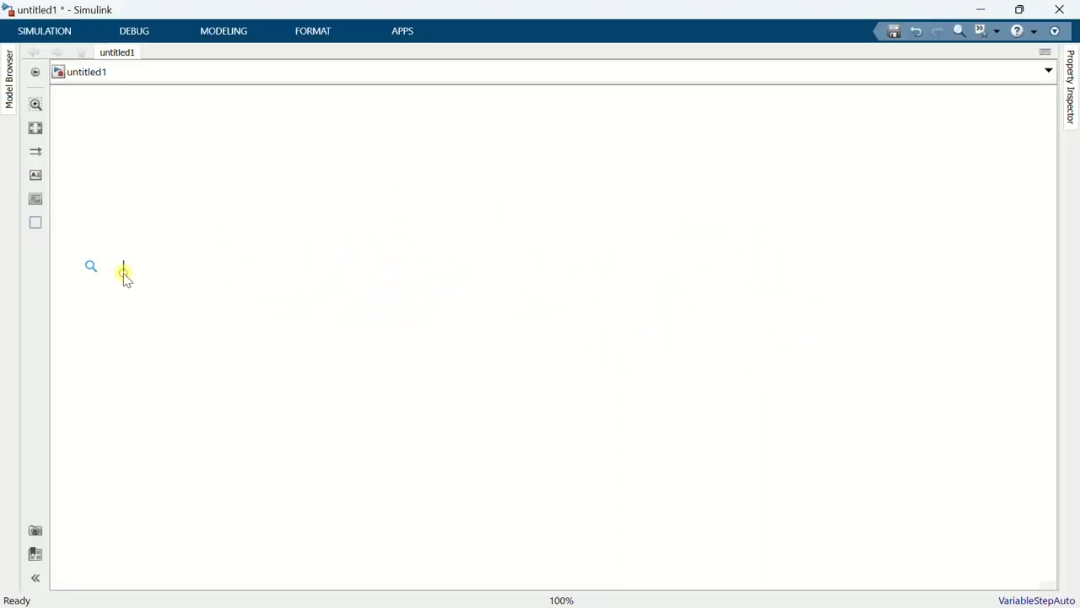
Add a Specialized Power Systems AC Voltage Source with a peak amplitude of 230*sqrt(2) V and a frequency of 50 Hz.
{"action": "type", "text": "ac volta"}
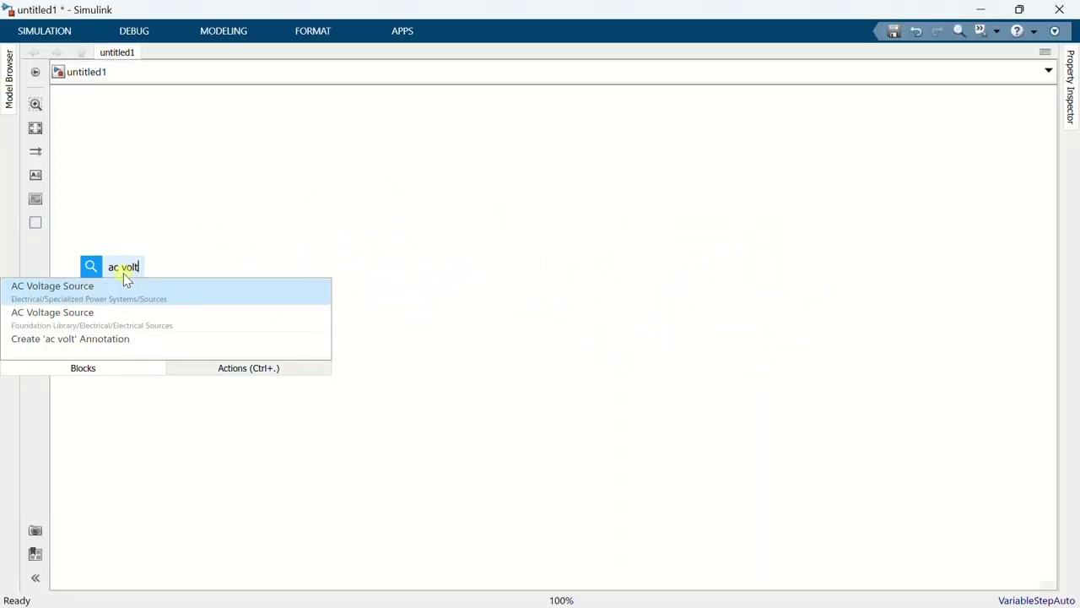
{"action": "left_click", "coordinate": [138, 297]}
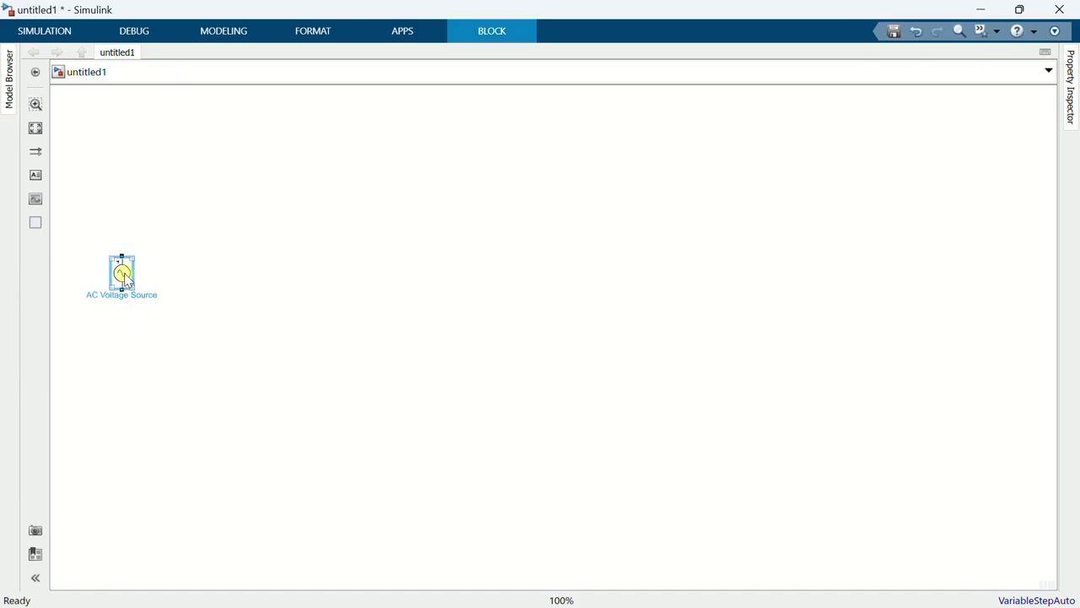
{"action": "double_click", "coordinate": [123, 277]}
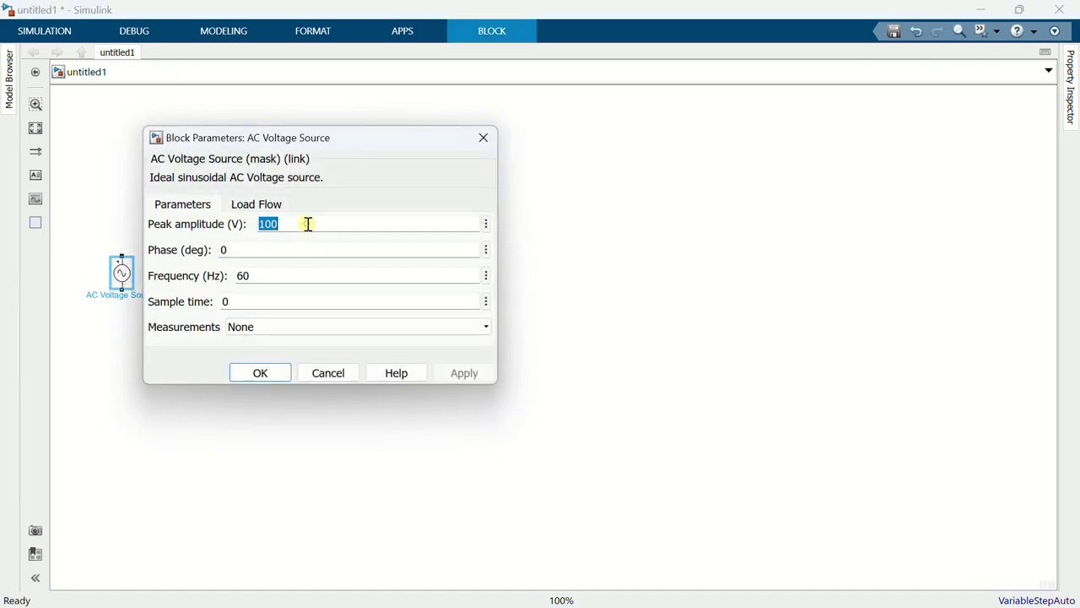
{"action": "type", "text": "230*sqrt(2"}
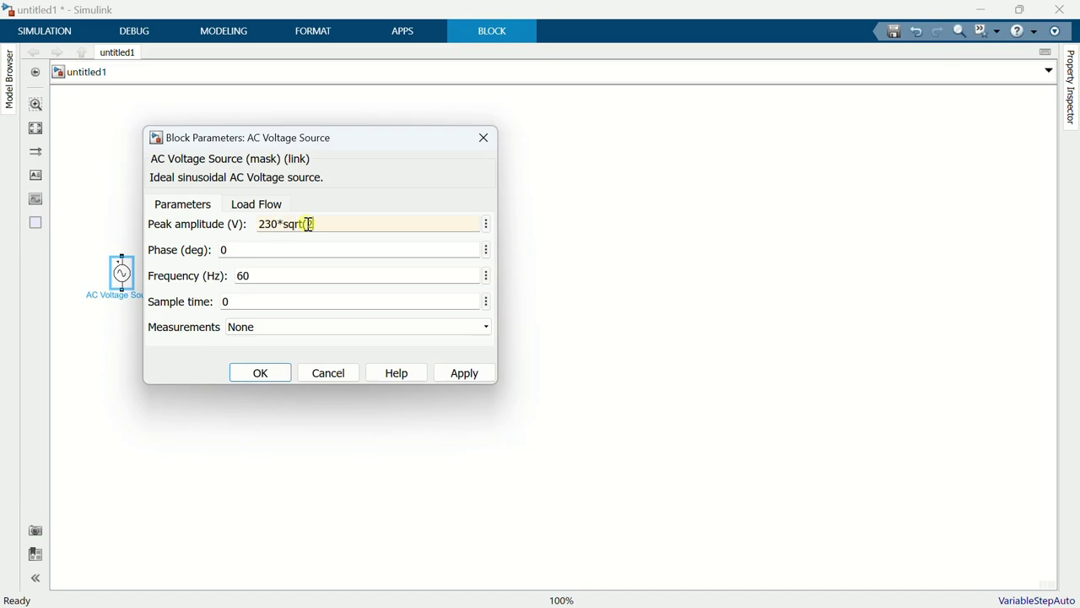
{"action": "double_click", "coordinate": [287, 281]}
{"action": "type", "text": "50"}
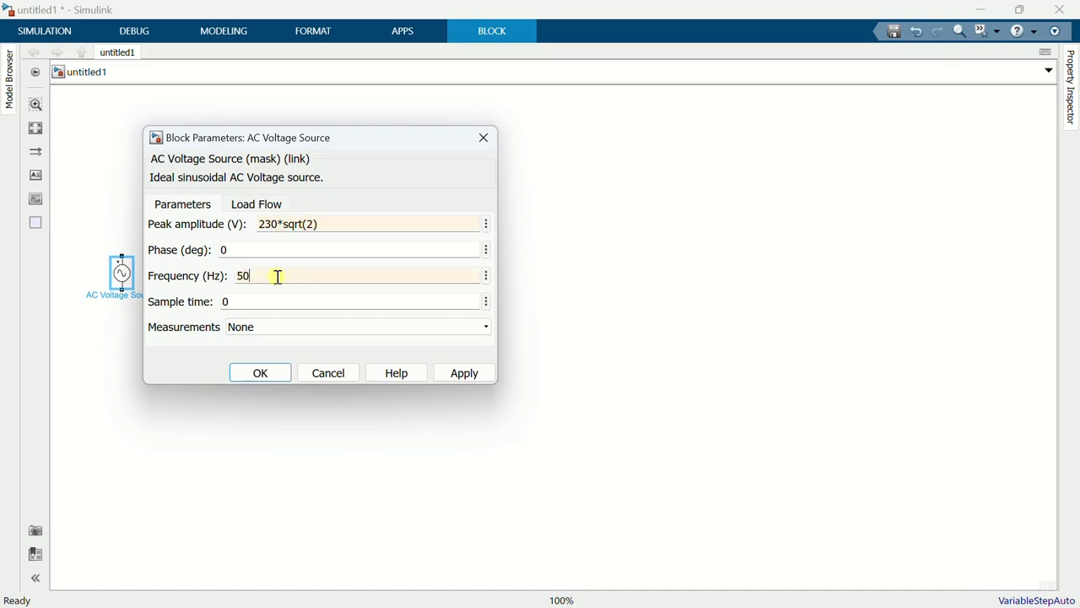
{"action": "left_click", "coordinate": [261, 372]}
Add a Voltage Measurement block beside the AC source and connect its positive and negative inputs across the source terminals.
{"action": "double_click", "coordinate": [193, 284]}
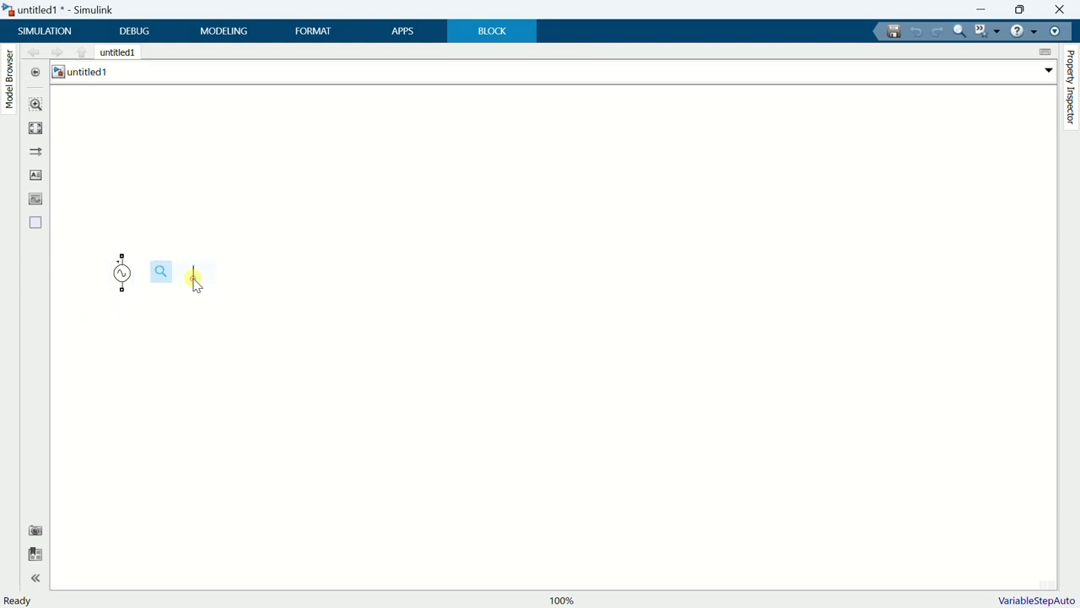
{"action": "type", "text": "voltage"}
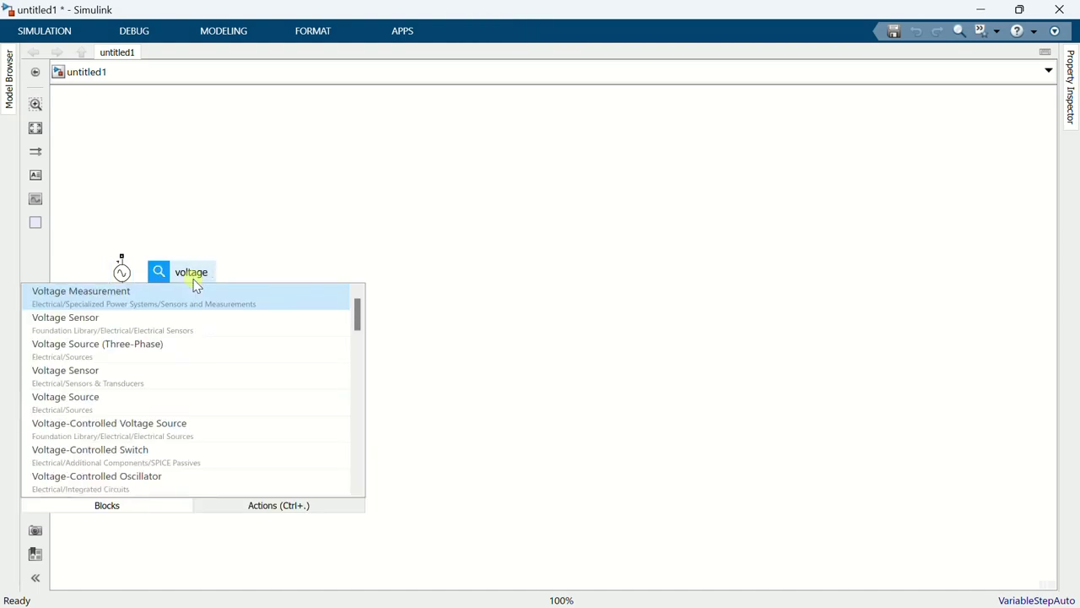
{"action": "left_click", "coordinate": [199, 297]}
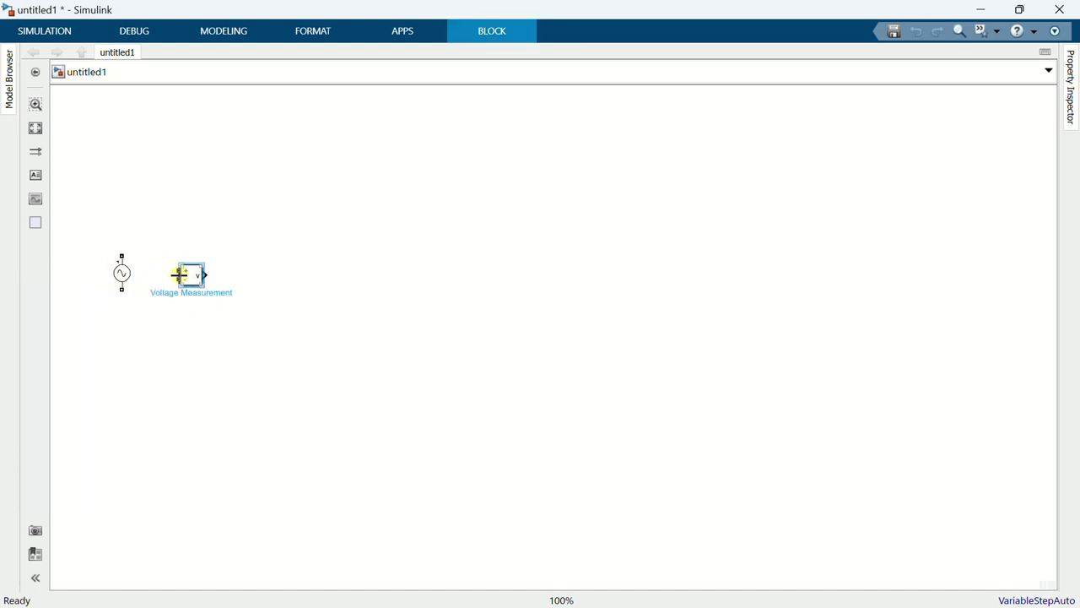
{"action": "left_click", "coordinate": [177, 270]}
{"action": "left_click", "coordinate": [121, 254]}
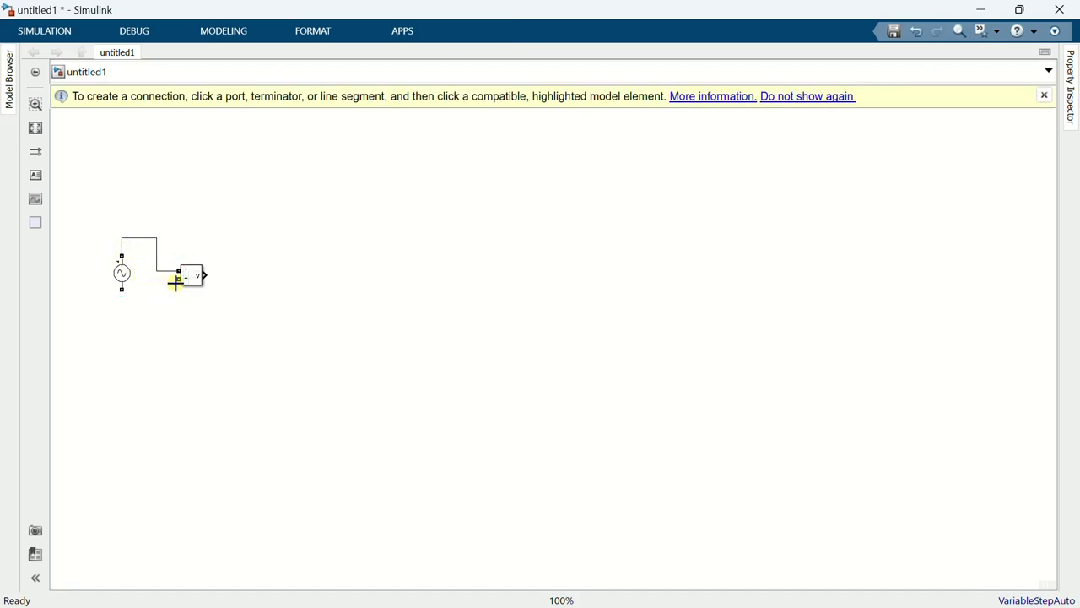
{"action": "left_click", "coordinate": [175, 283]}
{"action": "left_click", "coordinate": [122, 289]}
Reposition the source and Voltage Measurement block closer together and extend their connecting wires further above and below the source.
{"action": "left_click_drag", "start_coordinate": [85, 210], "coordinate": [229, 362]}
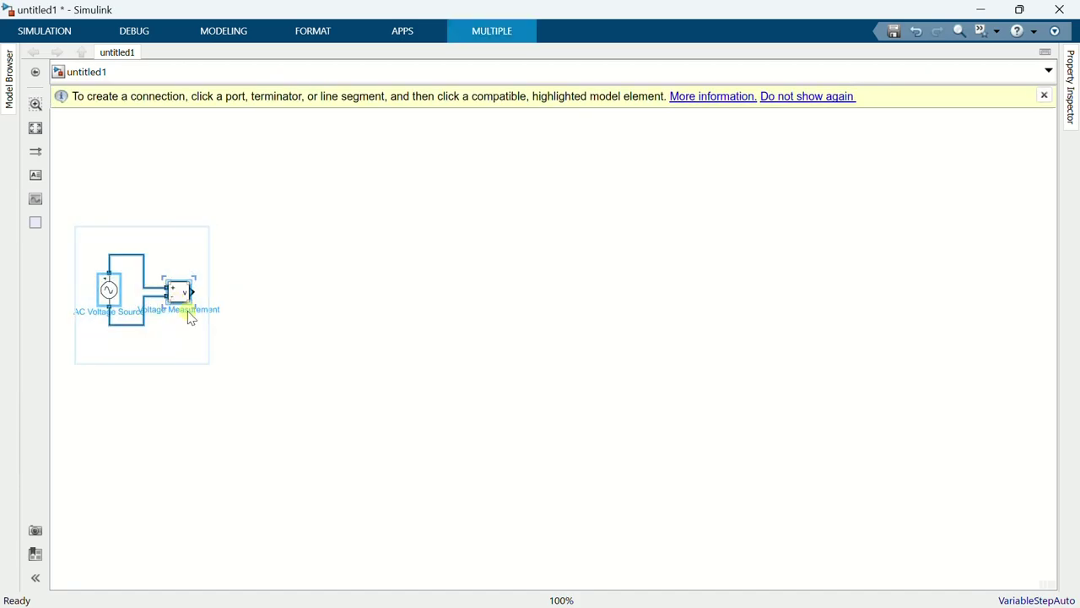
{"action": "left_click_drag", "start_coordinate": [127, 254], "coordinate": [133, 234]}
{"action": "left_click_drag", "start_coordinate": [126, 324], "coordinate": [135, 357]}
{"action": "left_click_drag", "start_coordinate": [176, 292], "coordinate": [163, 294]}
{"action": "left_click", "coordinate": [141, 354]}
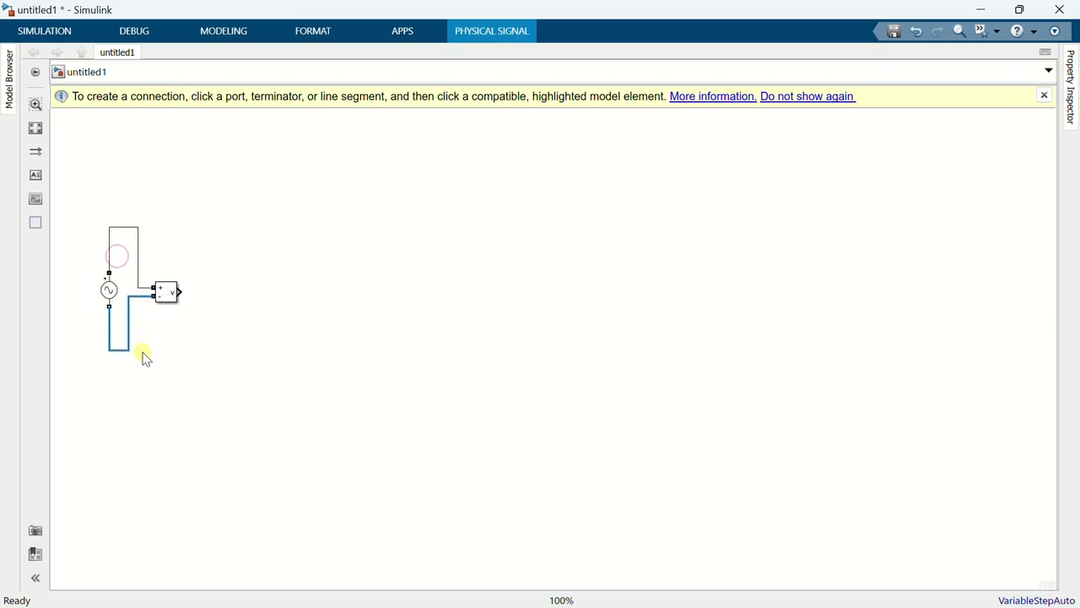
{"action": "left_click", "coordinate": [203, 275]}
Add a Goto block on the Voltage Measurement output and set its tag to VAC.
{"action": "double_click", "coordinate": [209, 319]}
{"action": "type", "text": "g"}
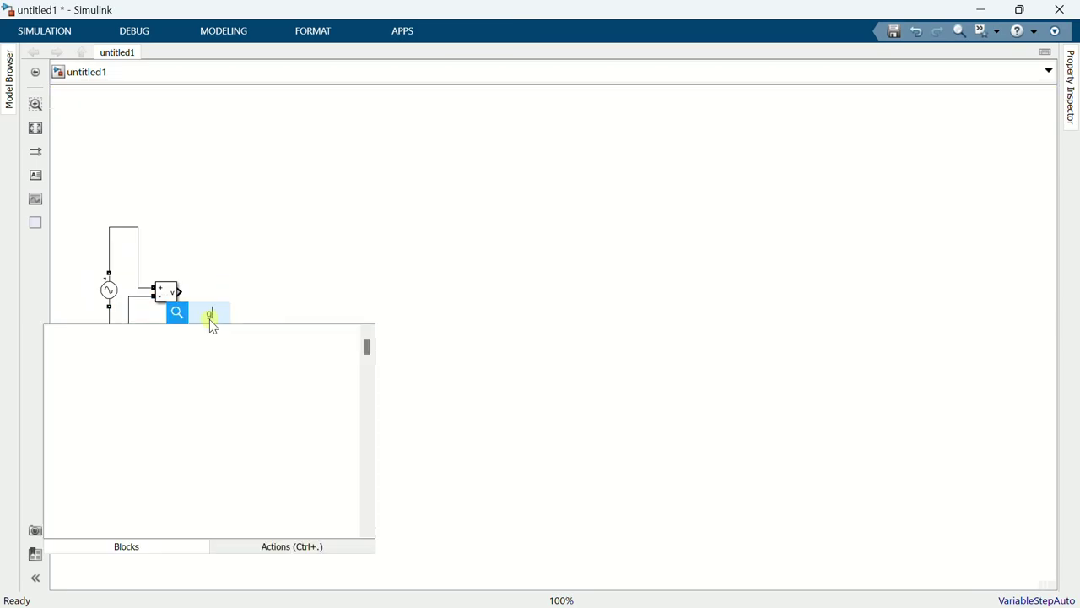
{"action": "type", "text": "ot"}
{"action": "left_click", "coordinate": [219, 344]}
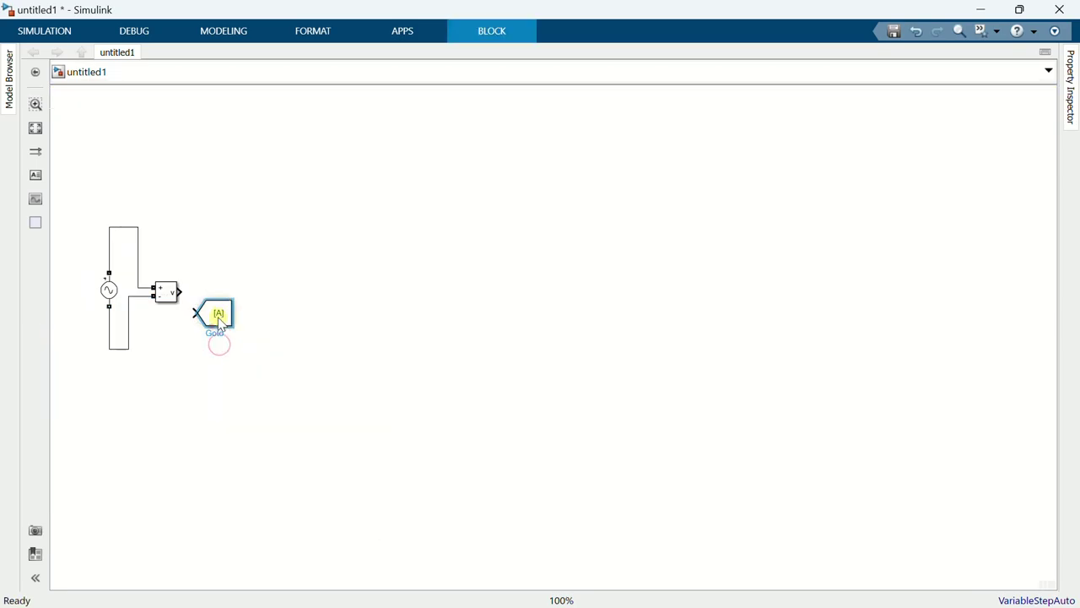
{"action": "left_click_drag", "start_coordinate": [219, 321], "coordinate": [221, 308]}
{"action": "double_click", "coordinate": [219, 295]}
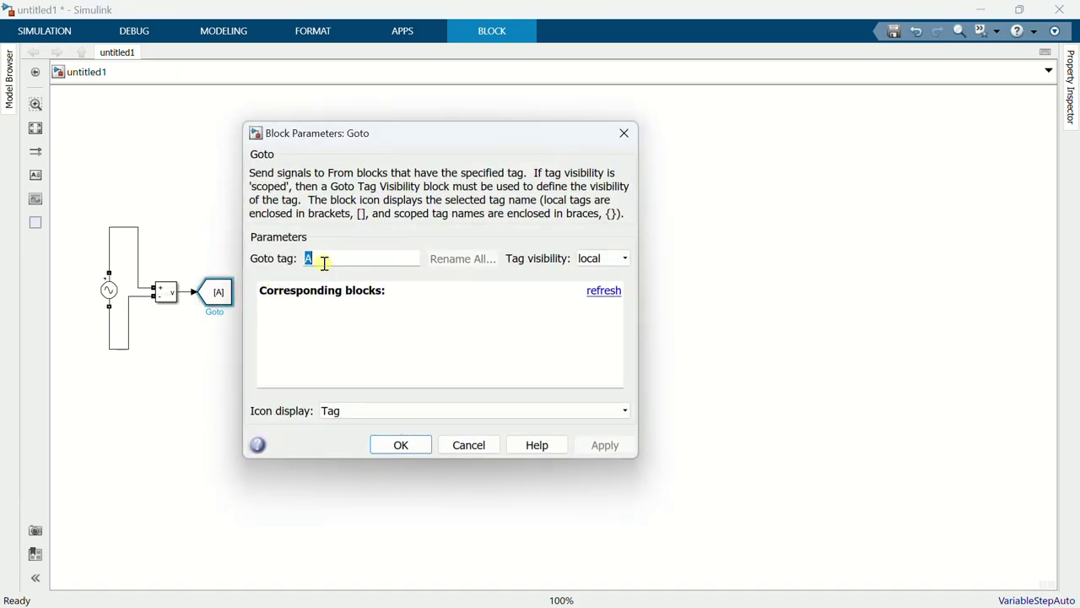
{"action": "type", "text": "VAC"}
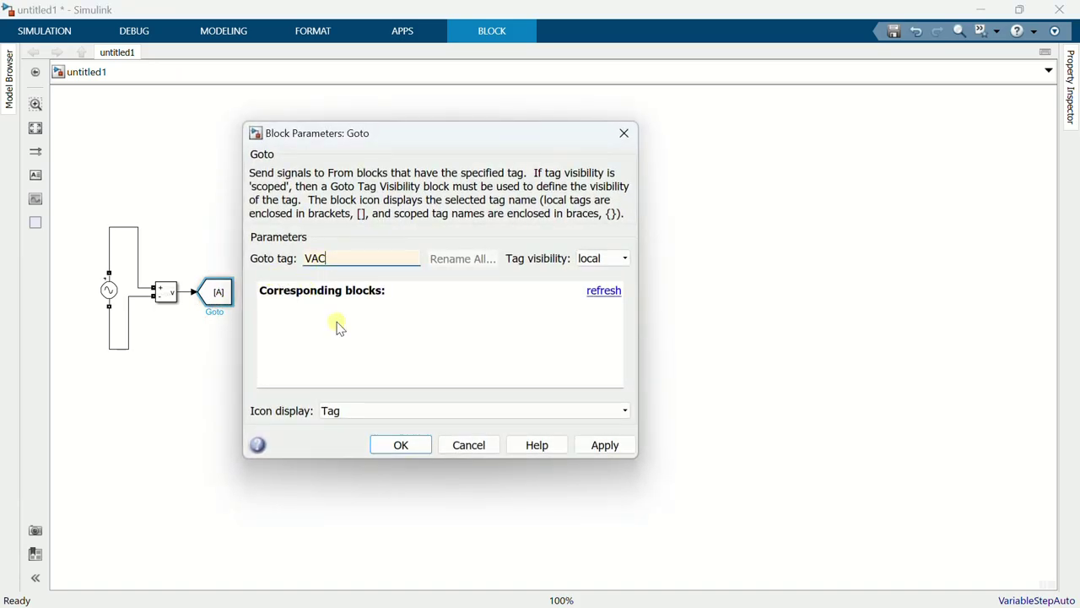
{"action": "left_click", "coordinate": [400, 443]}
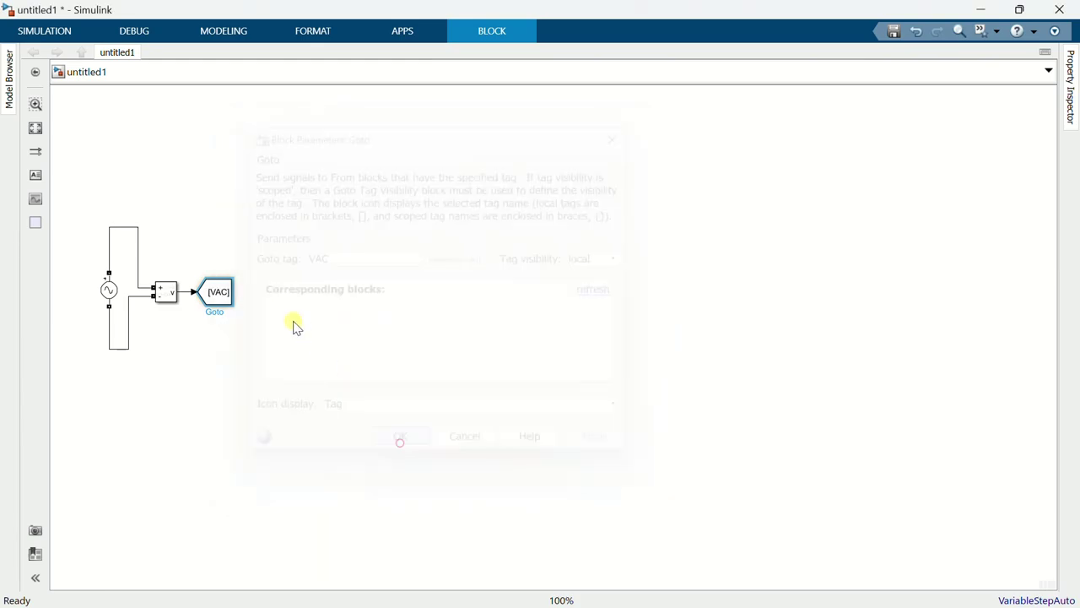
Add a Series RLC Branch above the voltage measurement and connect its input to the AC source's upper wire.
{"action": "double_click", "coordinate": [211, 217]}
{"action": "type", "text": "serie"}
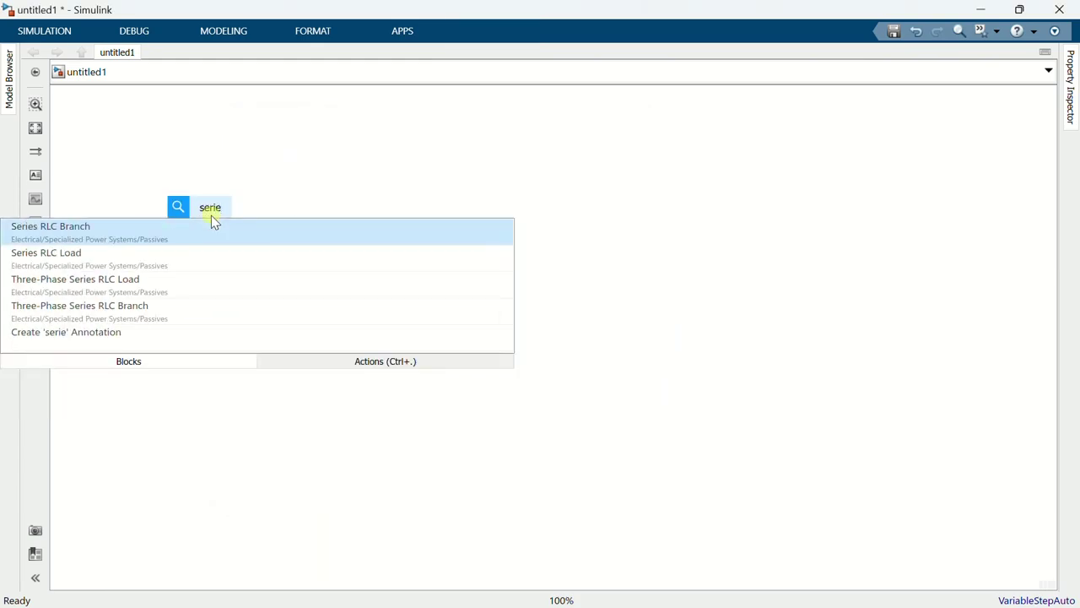
{"action": "key", "text": "Return"}
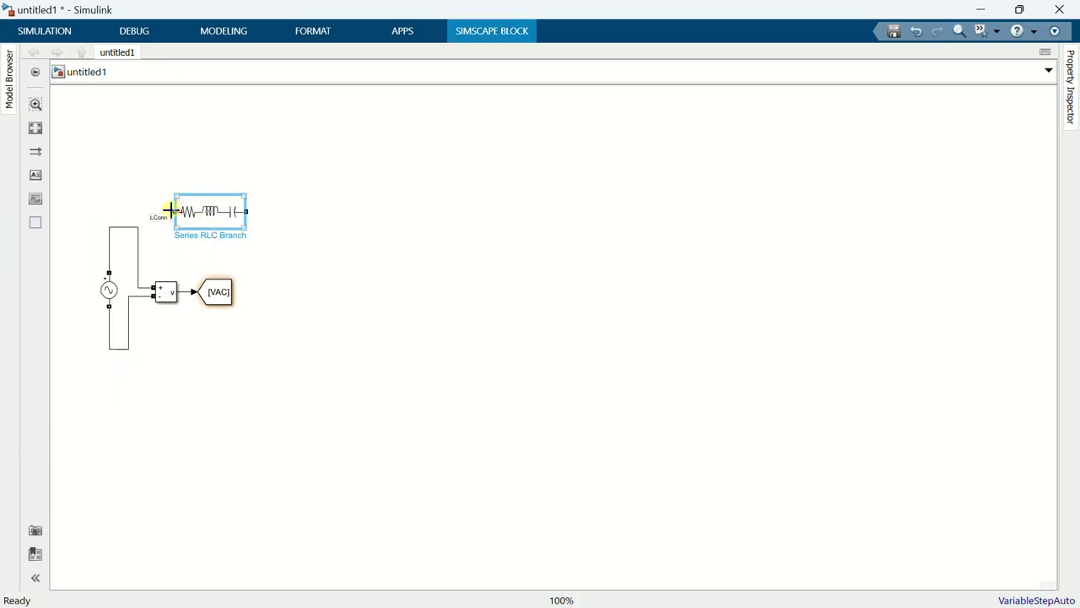
{"action": "left_click_drag", "start_coordinate": [170, 210], "coordinate": [109, 228]}
Set the Series RLC Branch to type L with an inductance of 190e-3 H.
{"action": "double_click", "coordinate": [197, 213]}
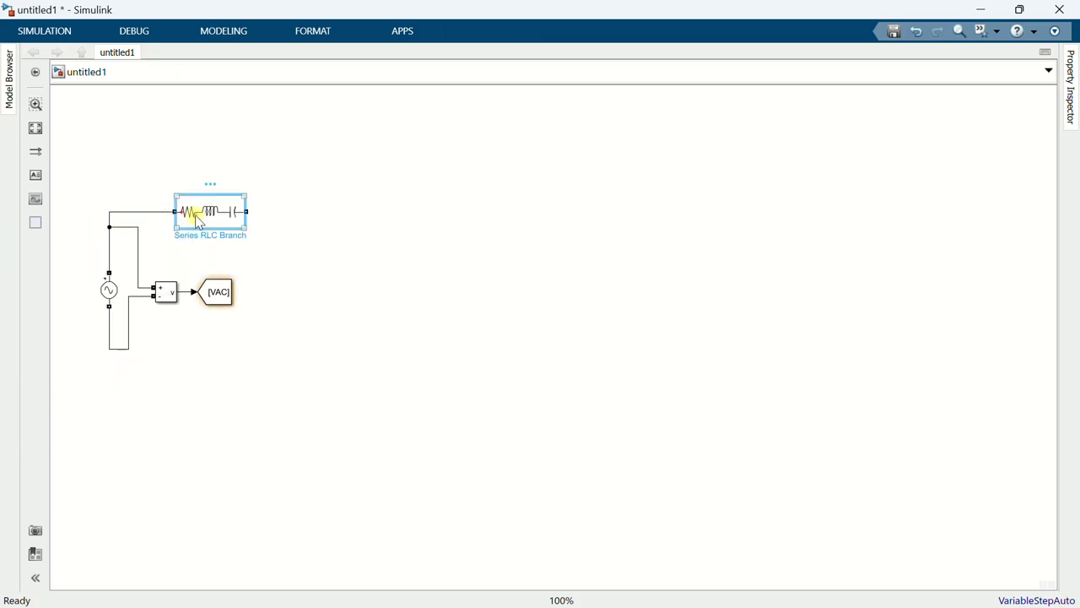
{"action": "left_click", "coordinate": [351, 131]}
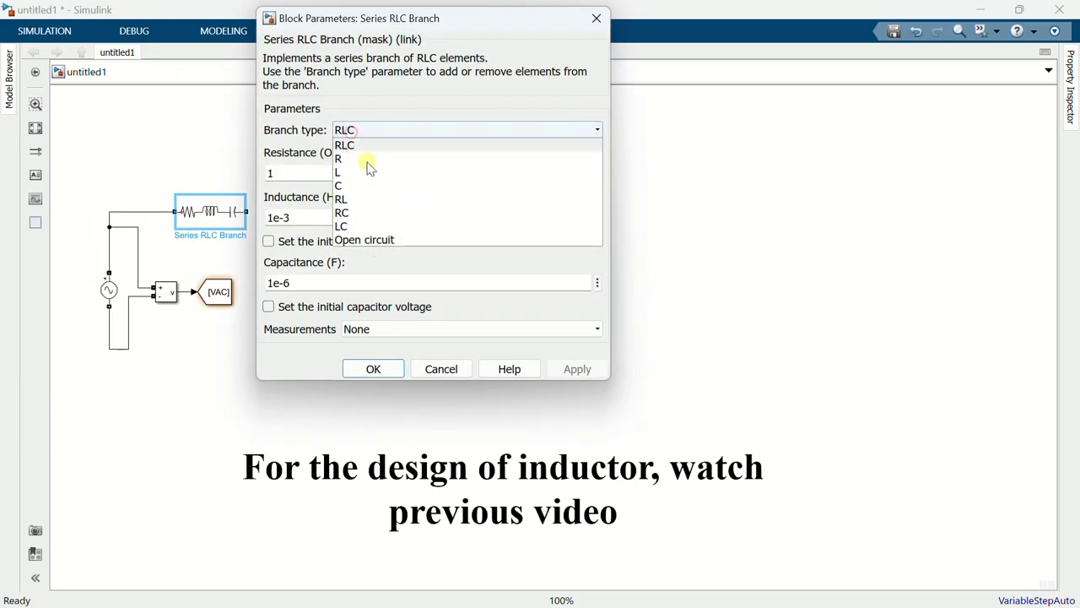
{"action": "left_click", "coordinate": [354, 175]}
{"action": "left_click_drag", "start_coordinate": [315, 176], "coordinate": [269, 173]}
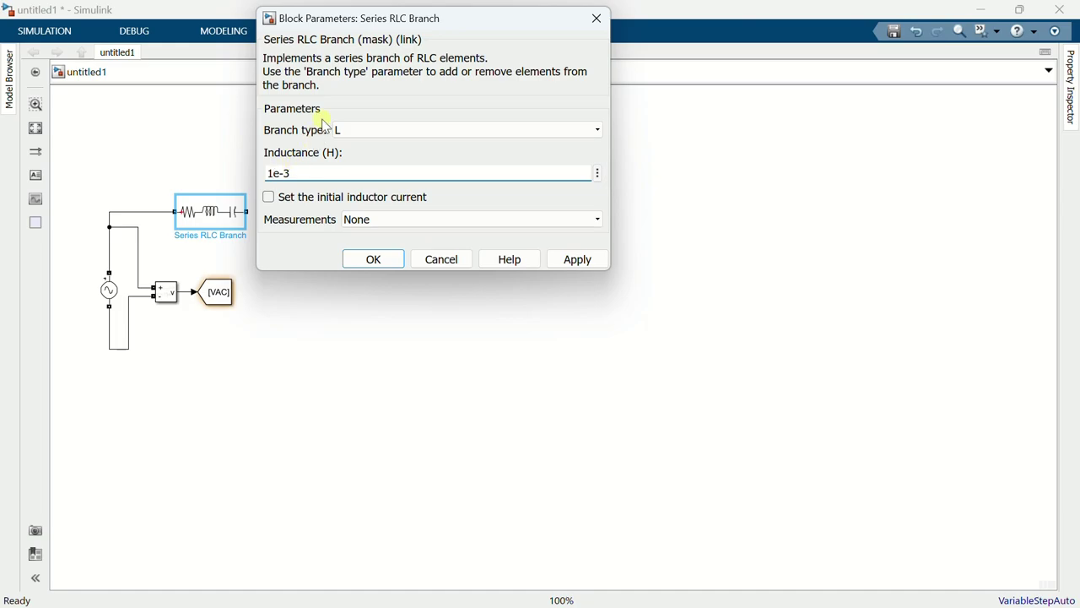
{"action": "type", "text": "90"}
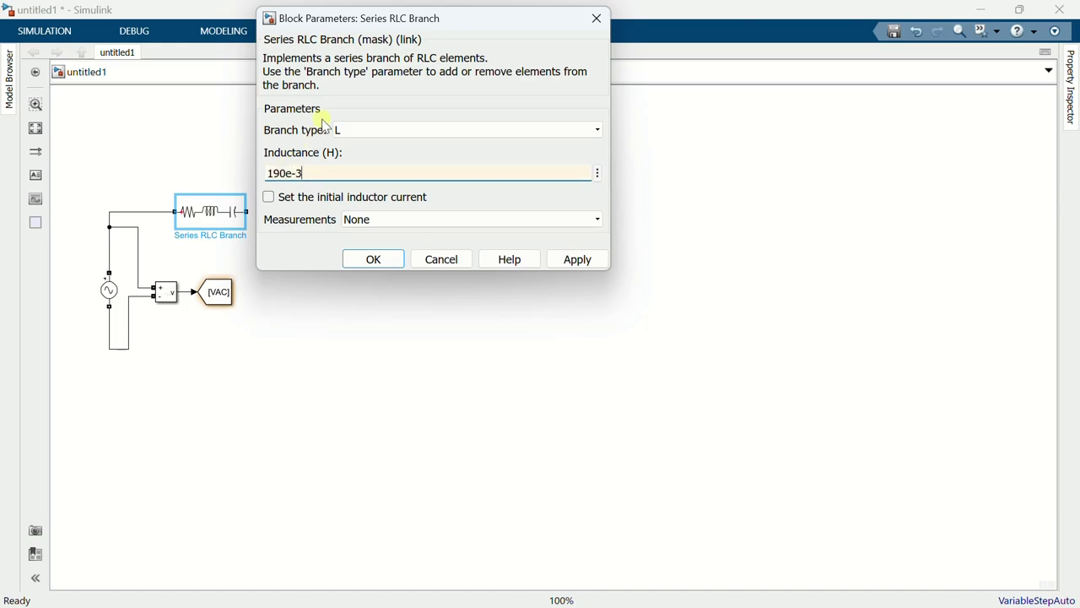
{"action": "left_click", "coordinate": [374, 259]}
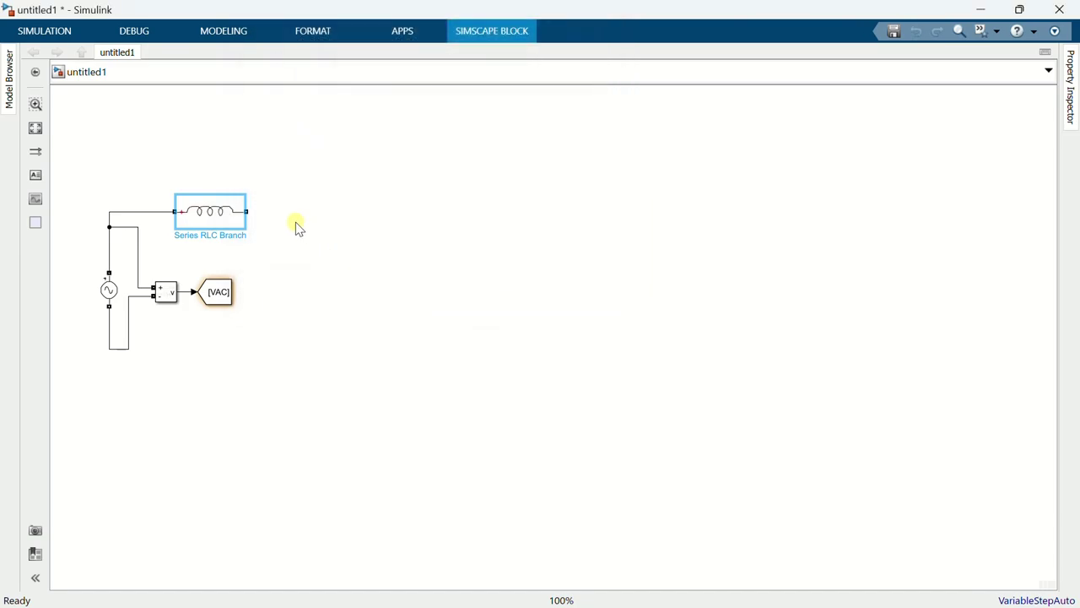
Add a Specialized Power Systems Current Measurement block in series with the inductor's output.
{"action": "double_click", "coordinate": [289, 217]}
{"action": "type", "text": "cur"}
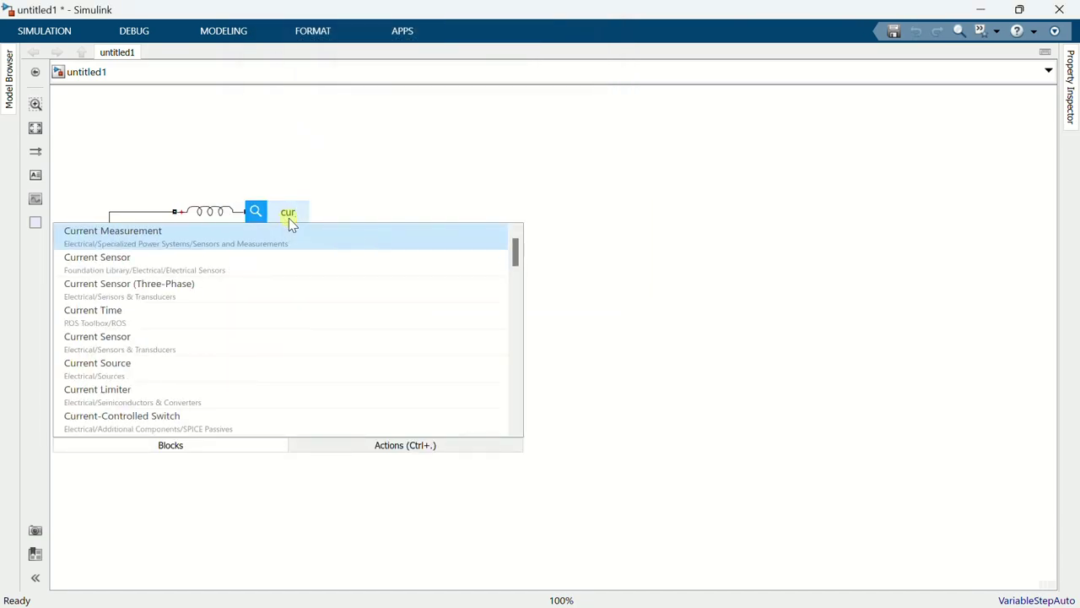
{"action": "left_click", "coordinate": [272, 240]}
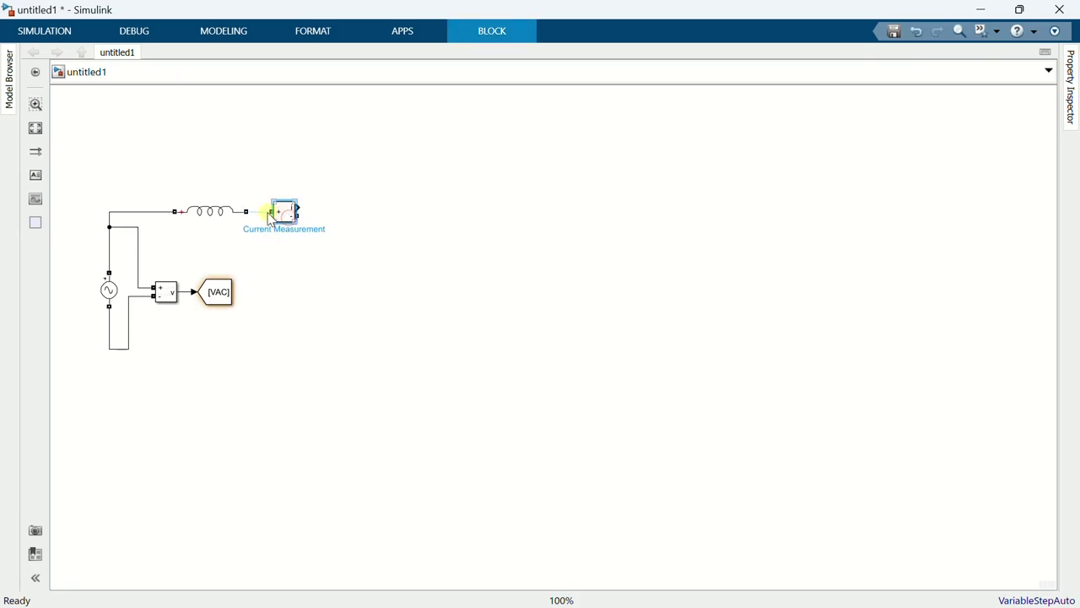
Add a Goto block above the Current Measurement block, connect it to the current output and set its tag to IL.
{"action": "double_click", "coordinate": [323, 238]}
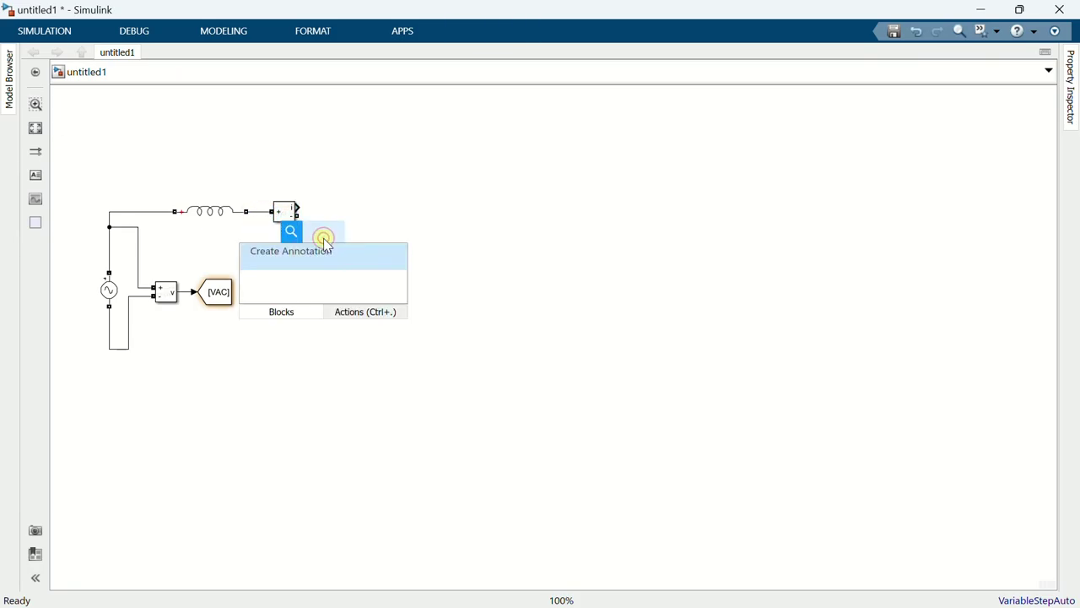
{"action": "type", "text": "got"}
{"action": "key", "text": "Return"}
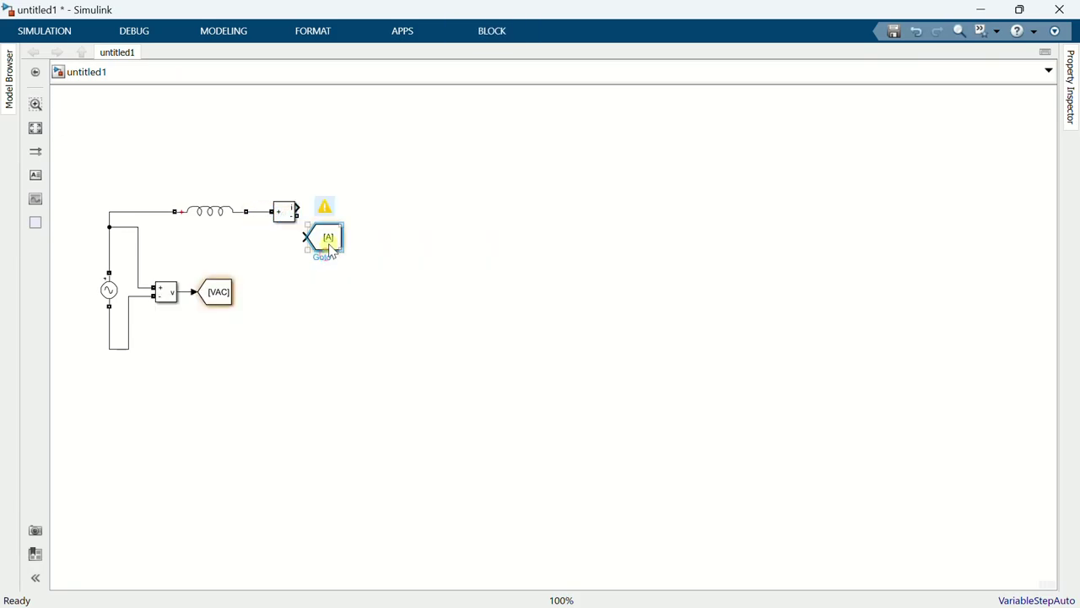
{"action": "left_click_drag", "start_coordinate": [329, 245], "coordinate": [342, 175]}
{"action": "left_click_drag", "start_coordinate": [299, 204], "coordinate": [318, 179]}
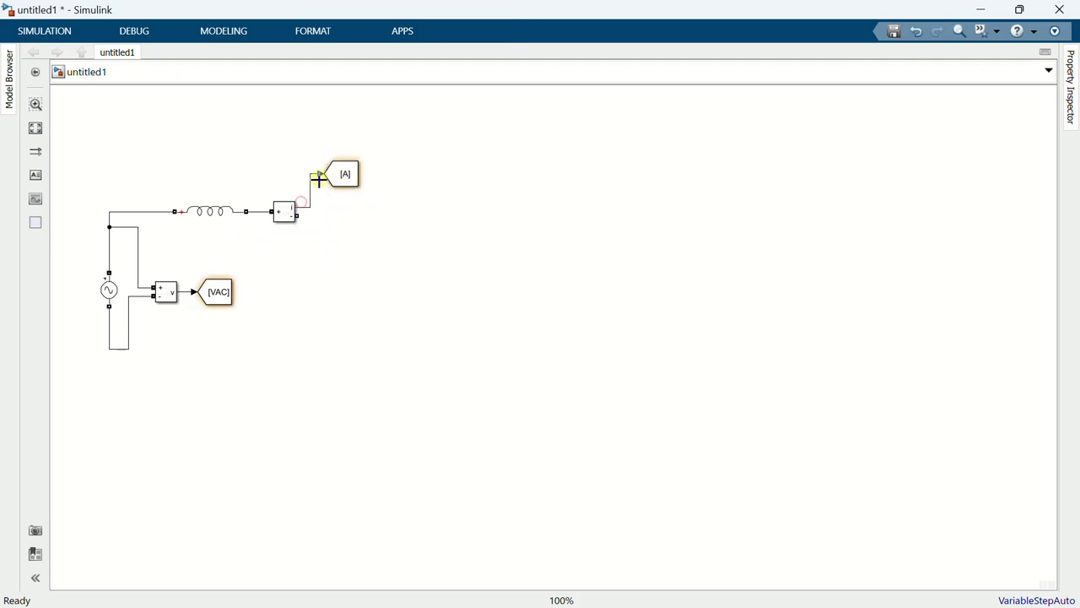
{"action": "double_click", "coordinate": [339, 178]}
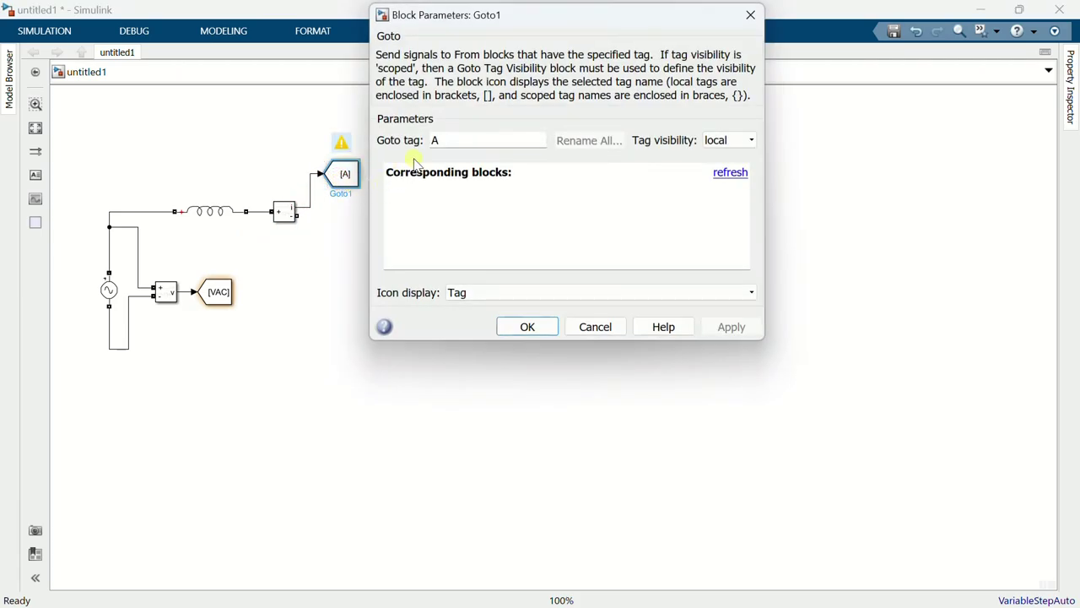
{"action": "double_click", "coordinate": [440, 141]}
{"action": "type", "text": "IL"}
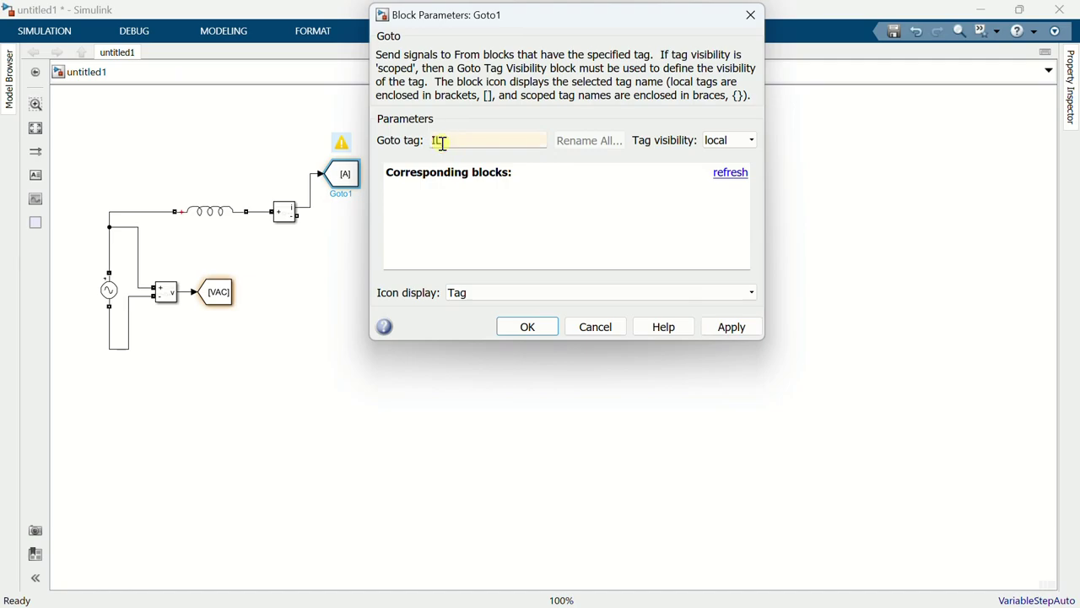
{"action": "left_click", "coordinate": [531, 325]}
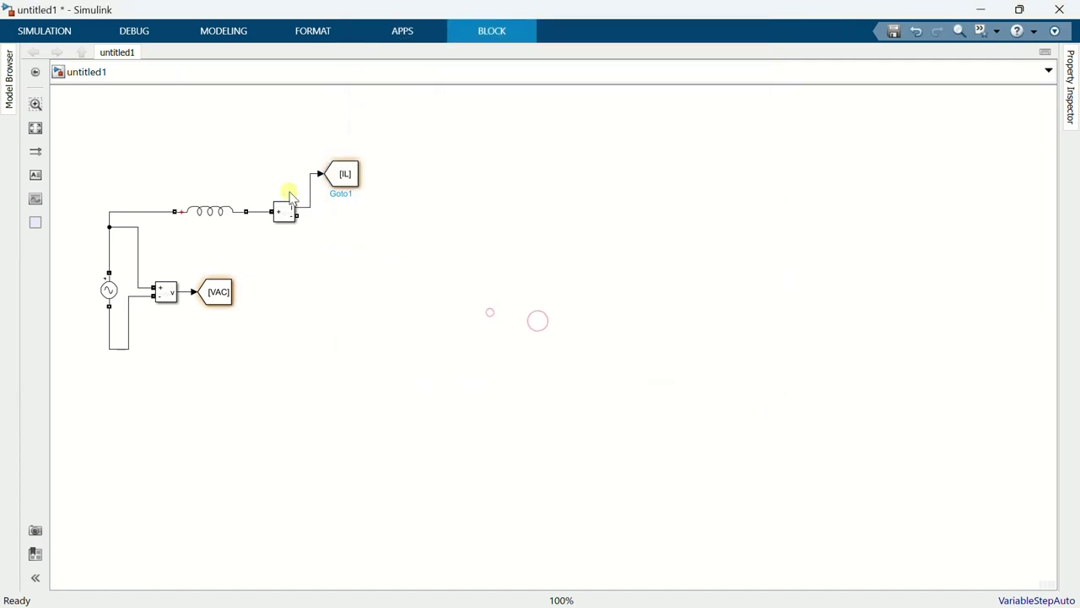
Add a Specialized Power Systems Mosfet block past the current measurement and place a copy of it below.
{"action": "left_click", "coordinate": [435, 215]}
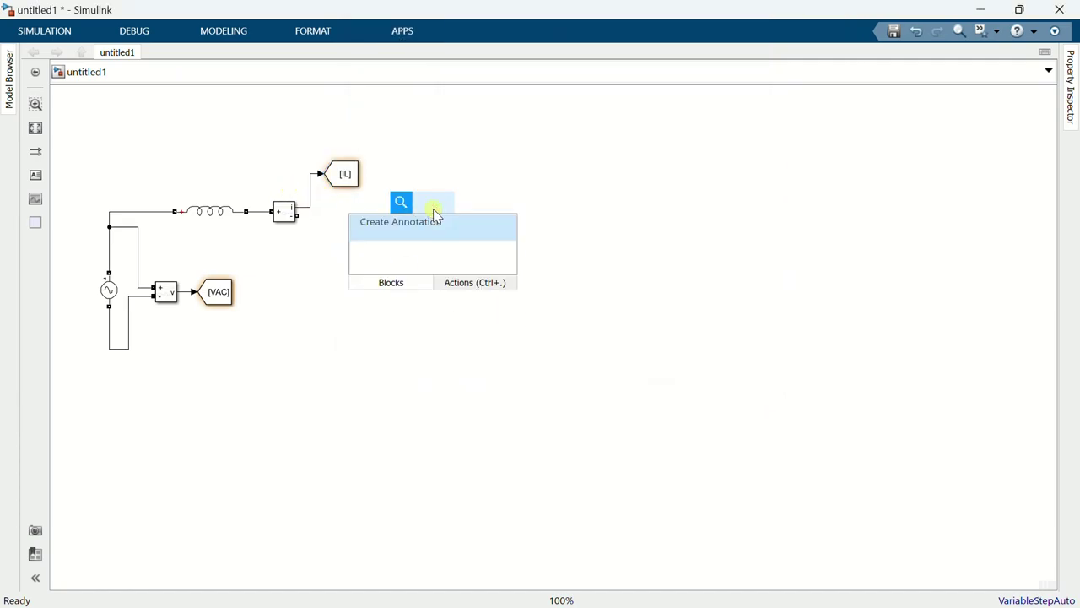
{"action": "type", "text": "mosfet"}
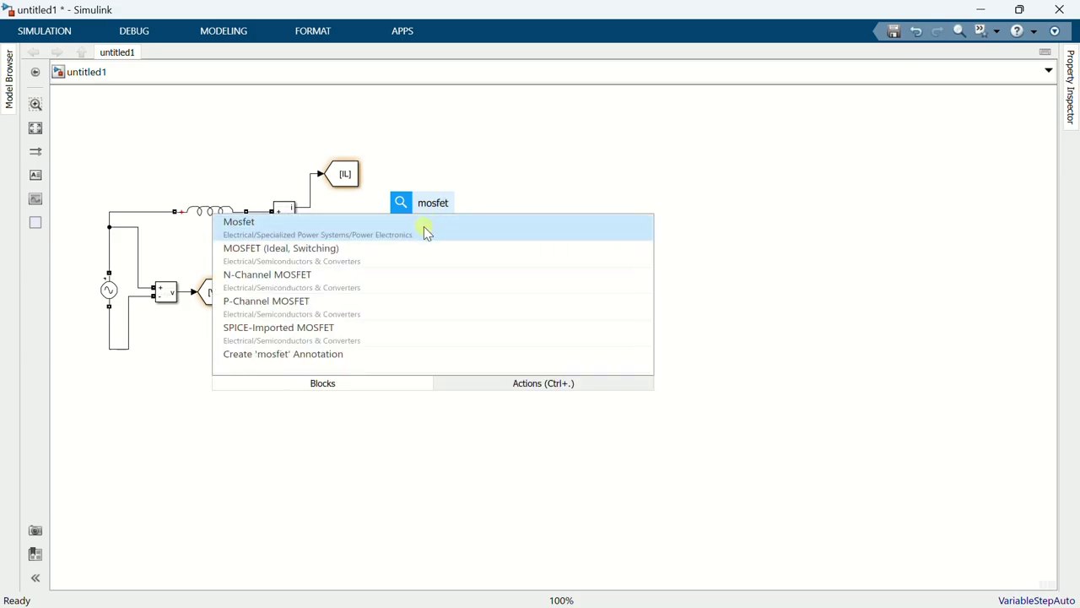
{"action": "left_click", "coordinate": [424, 227]}
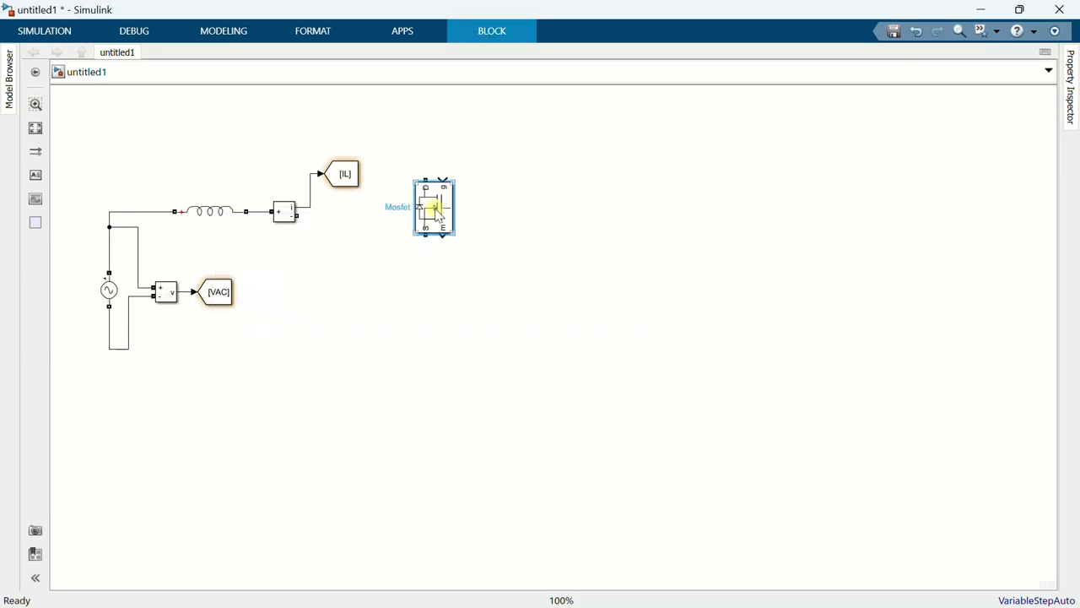
{"action": "left_click_drag", "start_coordinate": [436, 214], "coordinate": [448, 355]}
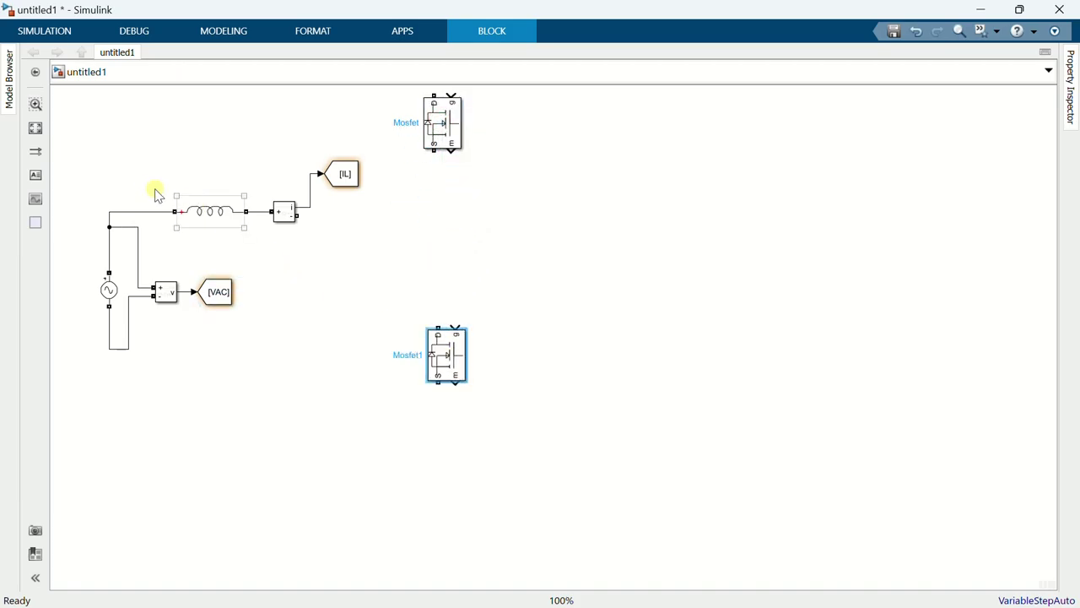
Wire the two Mosfets in series, and build a parallel leg of two upright Diode blocks wired in series beside them.
{"action": "left_click_drag", "start_coordinate": [432, 154], "coordinate": [437, 325]}
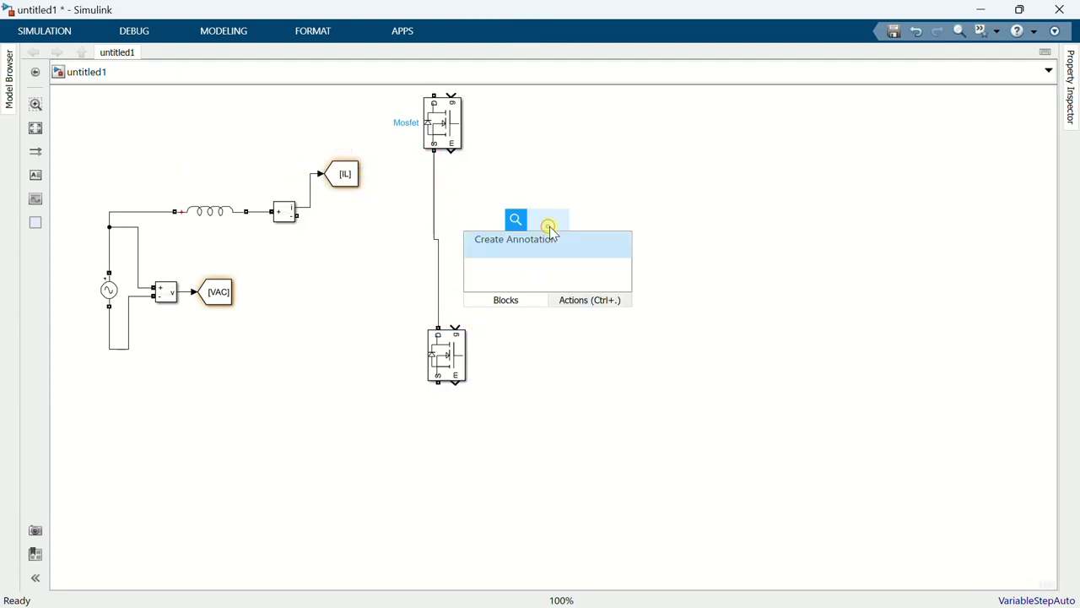
{"action": "type", "text": "diode"}
{"action": "left_click", "coordinate": [557, 242]}
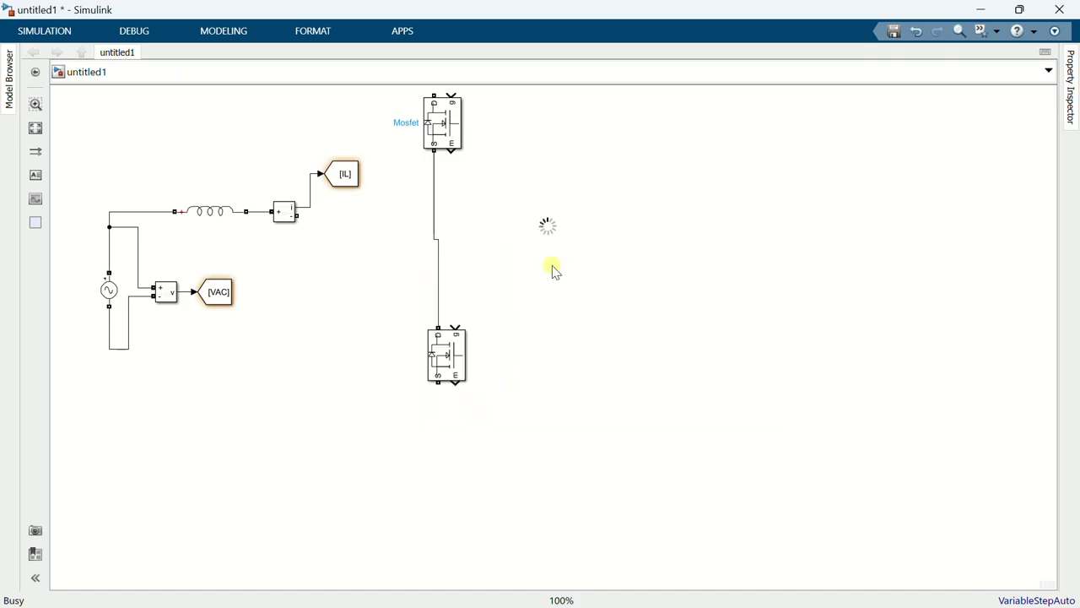
{"action": "key", "text": "ctrl+r"}
{"action": "key", "text": "ctrl+r"}
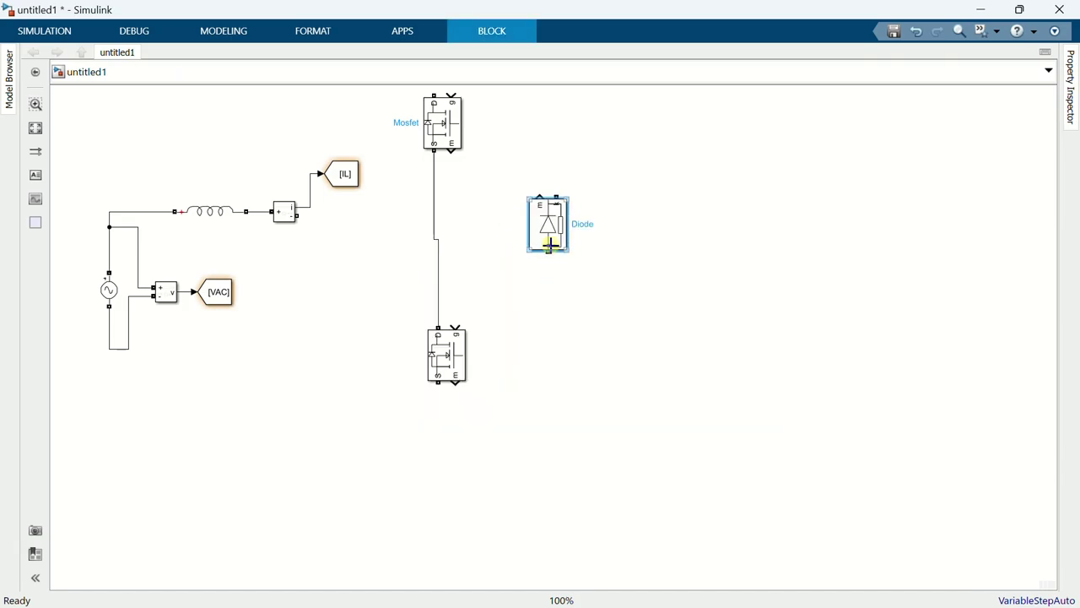
{"action": "left_click_drag", "start_coordinate": [549, 242], "coordinate": [556, 367]}
{"action": "left_click_drag", "start_coordinate": [559, 317], "coordinate": [552, 149]}
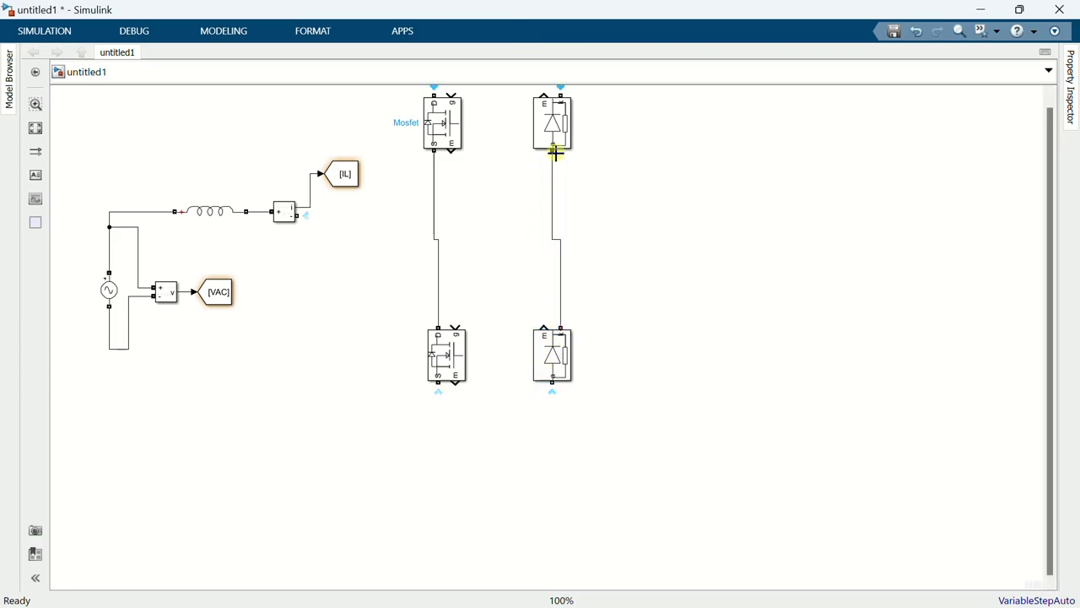
Join the Mosfet and diode legs at both ends, and wire the current measurement to the Mosfet midpoint and the AC return to the diode midpoint.
{"action": "mouse_move", "coordinate": [439, 89]}
{"action": "left_mouse_down"}
{"action": "mouse_move", "coordinate": [526, 111]}
{"action": "mouse_move", "coordinate": [561, 95]}
{"action": "left_mouse_up"}
{"action": "left_click_drag", "start_coordinate": [438, 395], "coordinate": [555, 397]}
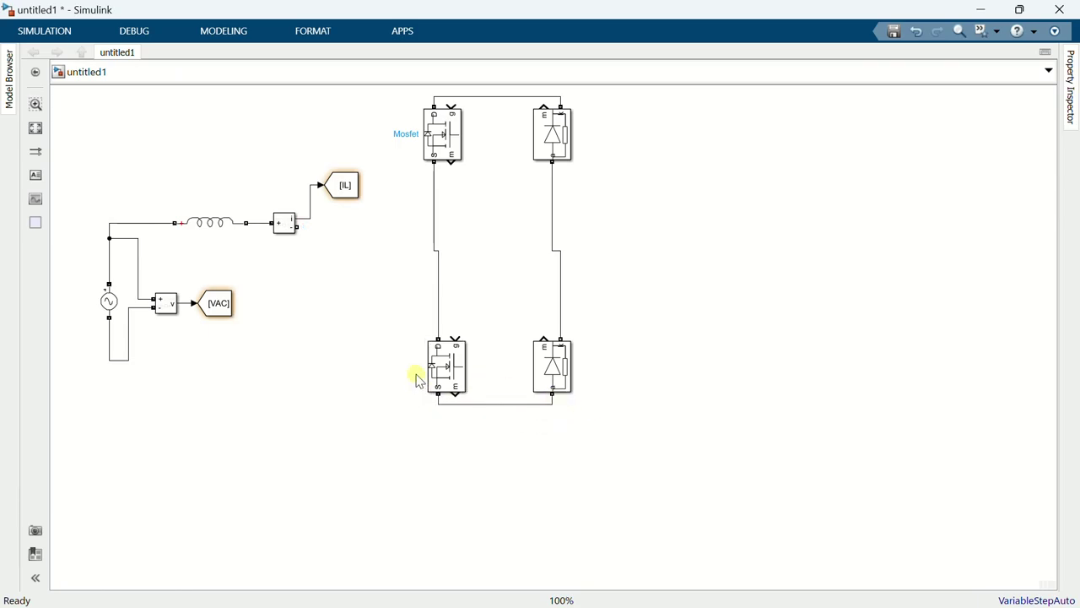
{"action": "left_click_drag", "start_coordinate": [128, 361], "coordinate": [557, 287]}
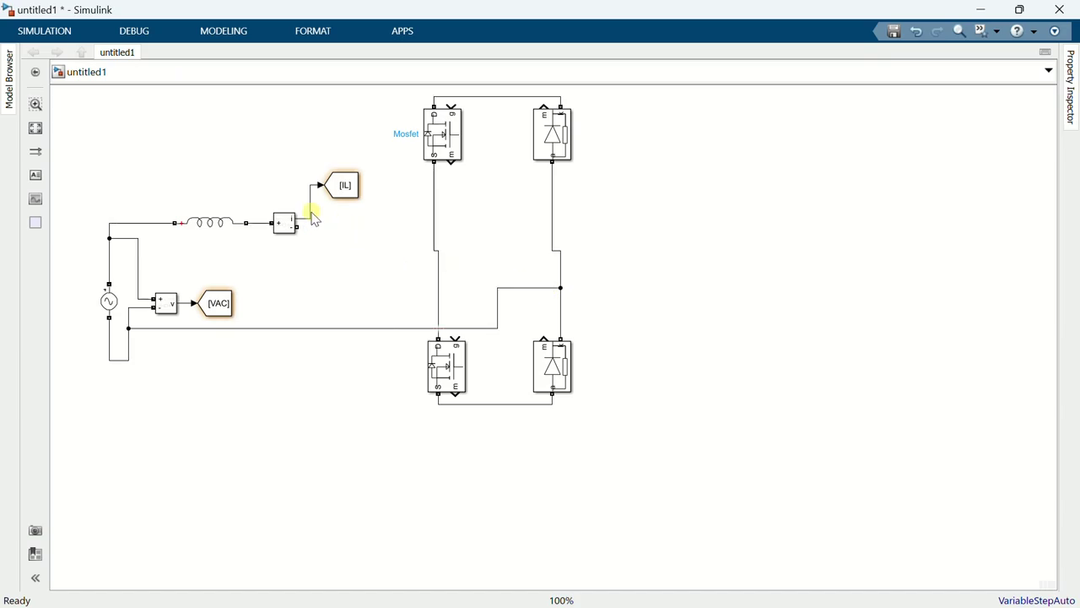
{"action": "left_click_drag", "start_coordinate": [300, 228], "coordinate": [434, 228]}
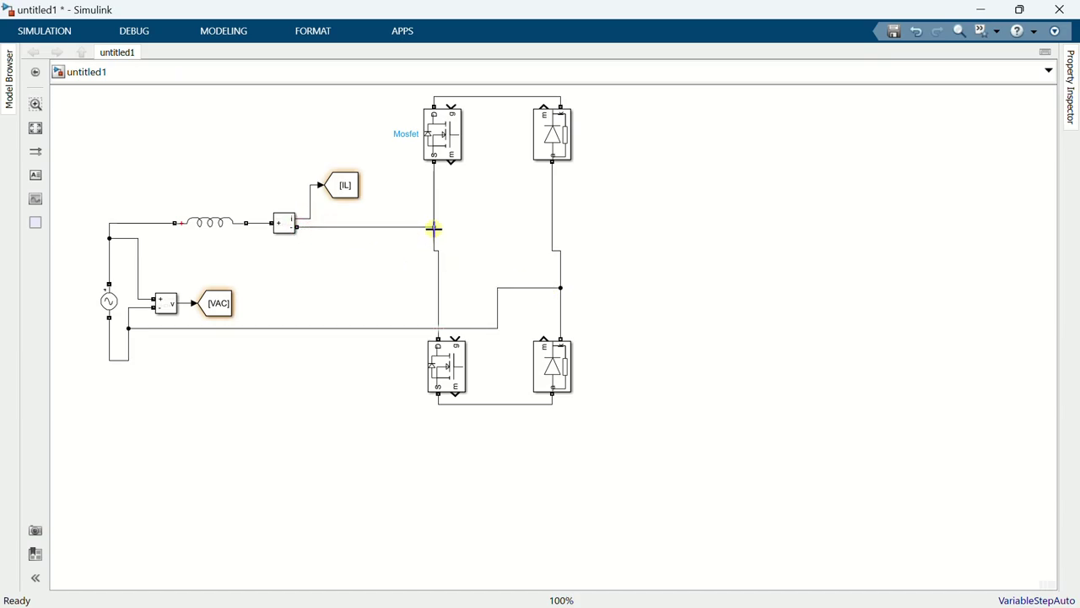
Add a Series RLC Branch beside the diode leg, set it to type C with capacitance 2486e-6 F, and rotate it upright.
{"action": "double_click", "coordinate": [625, 240]}
{"action": "type", "text": "sco"}
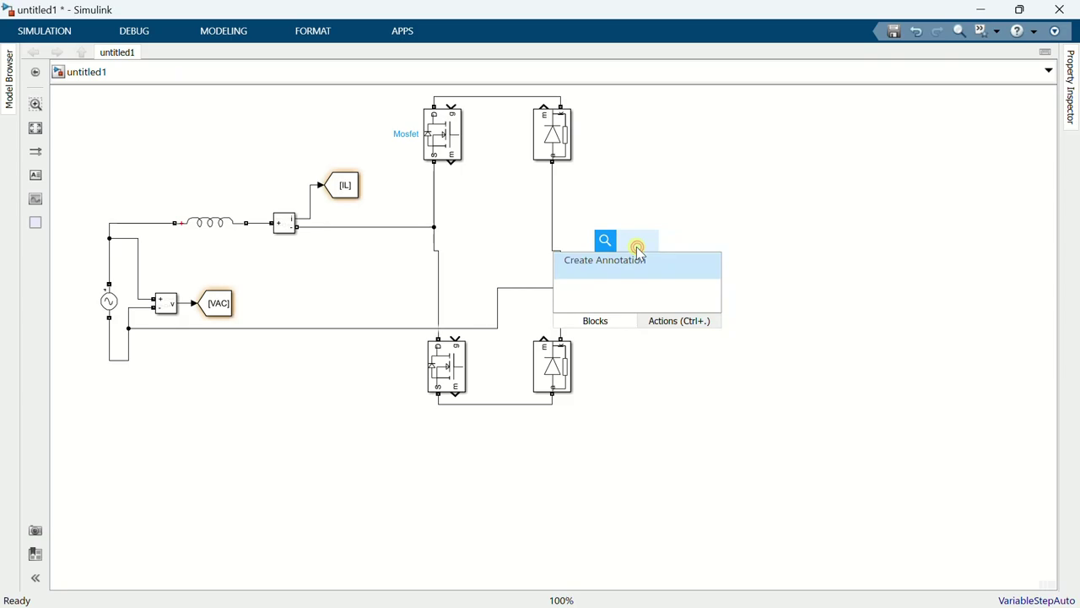
{"action": "left_click", "coordinate": [632, 263]}
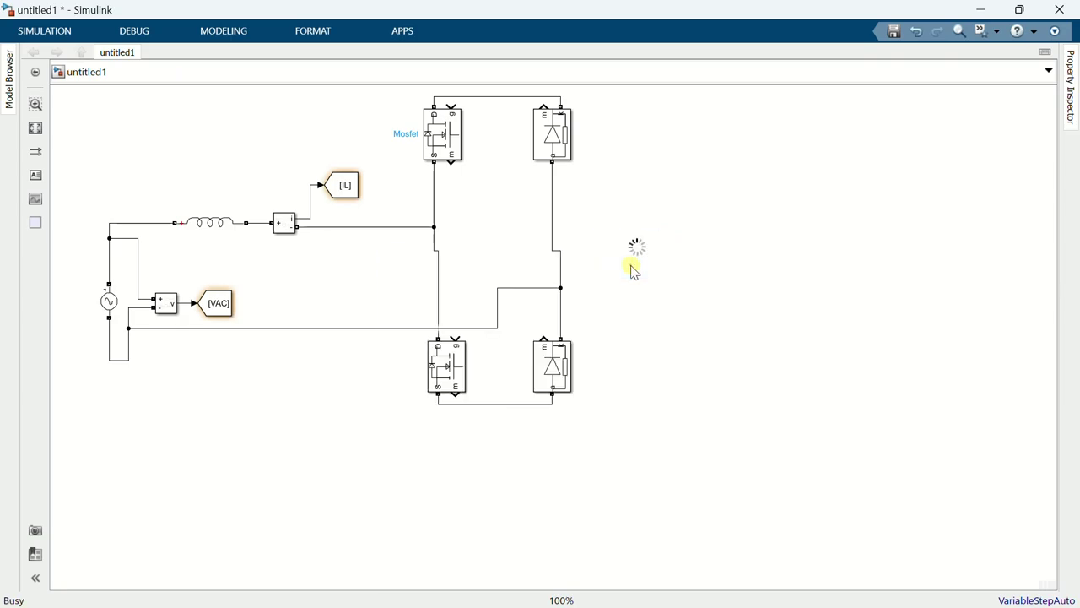
{"action": "double_click", "coordinate": [637, 247]}
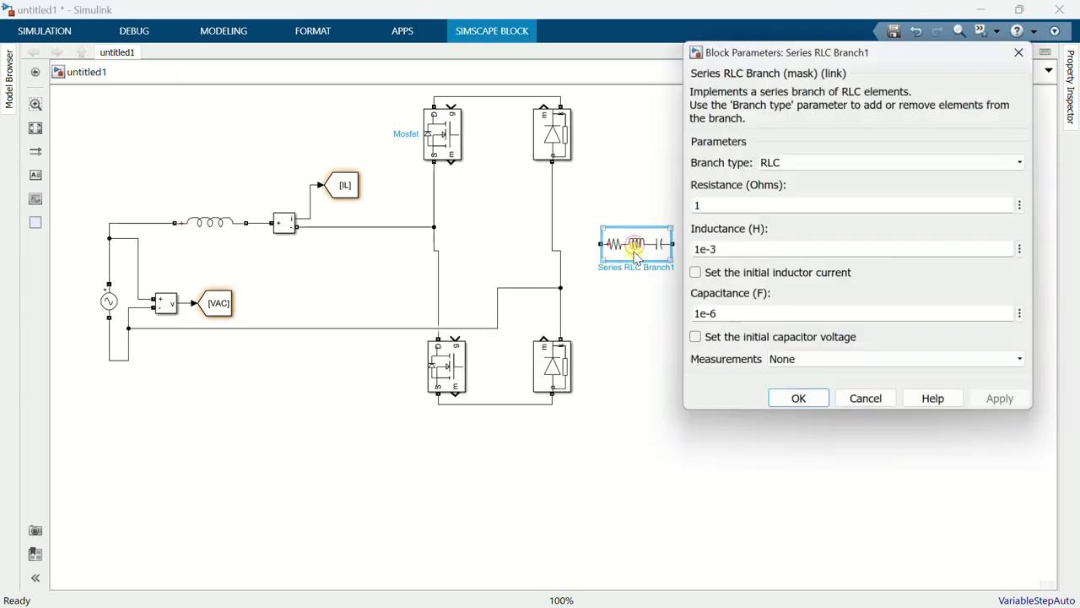
{"action": "left_click", "coordinate": [775, 161]}
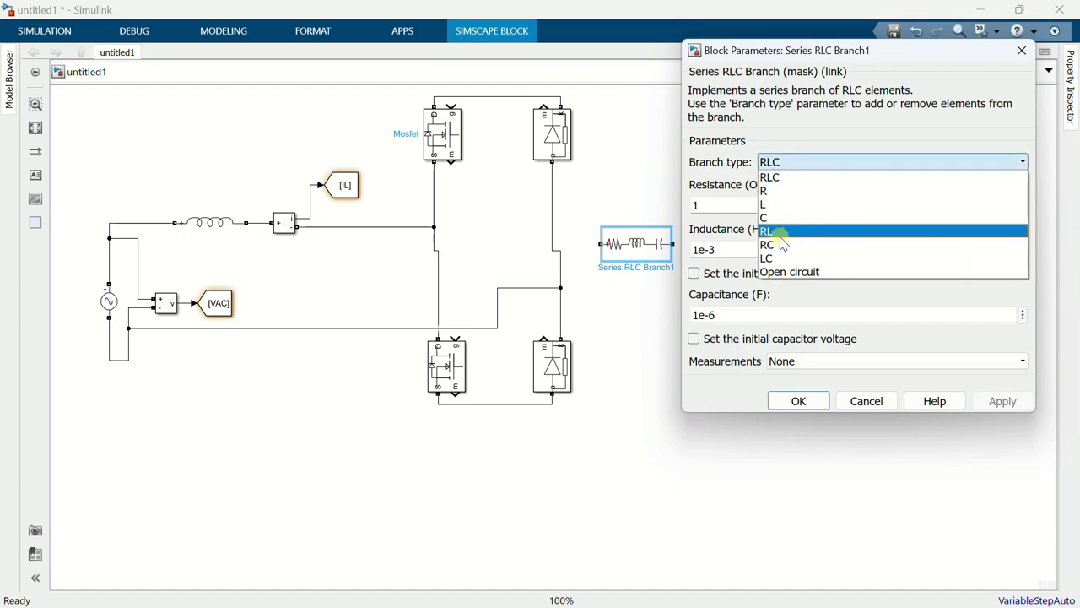
{"action": "left_click", "coordinate": [773, 217]}
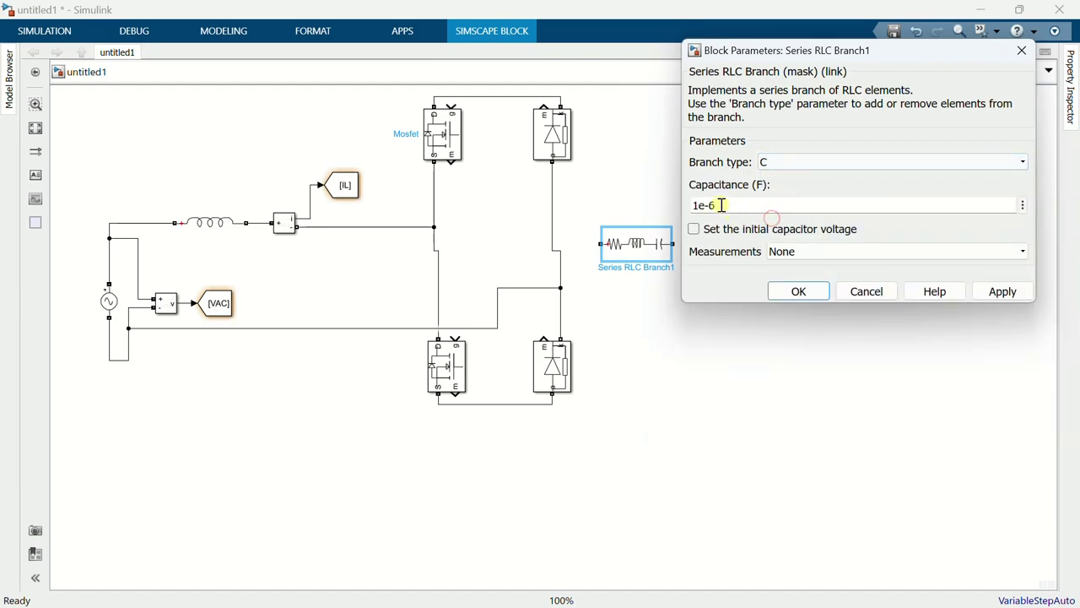
{"action": "left_click_drag", "start_coordinate": [720, 205], "coordinate": [691, 204]}
{"action": "type", "text": "2486"}
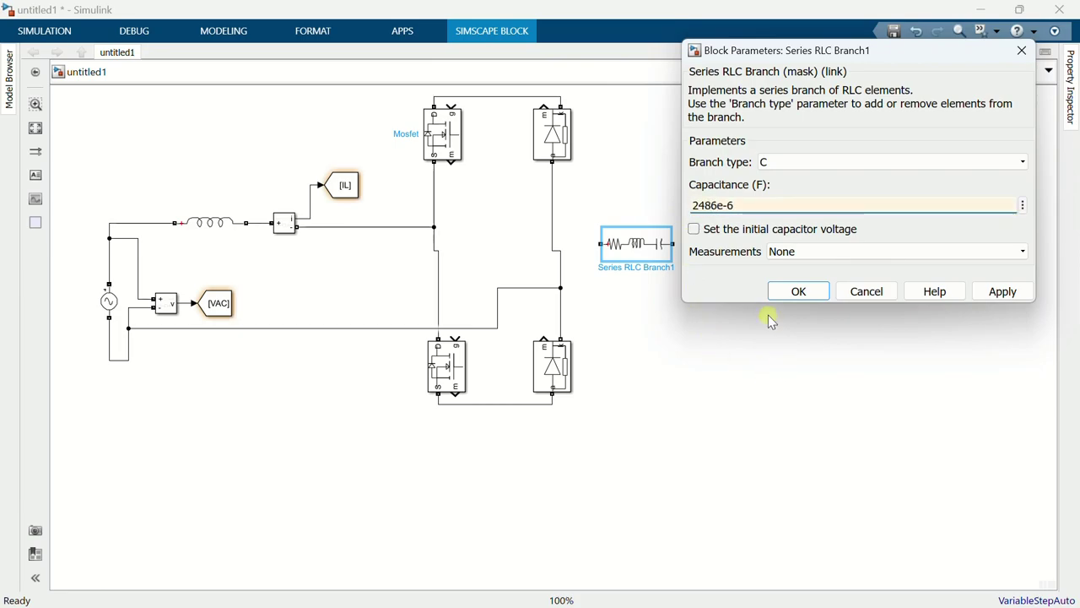
{"action": "left_click", "coordinate": [790, 290]}
{"action": "key", "text": "ctrl+r"}
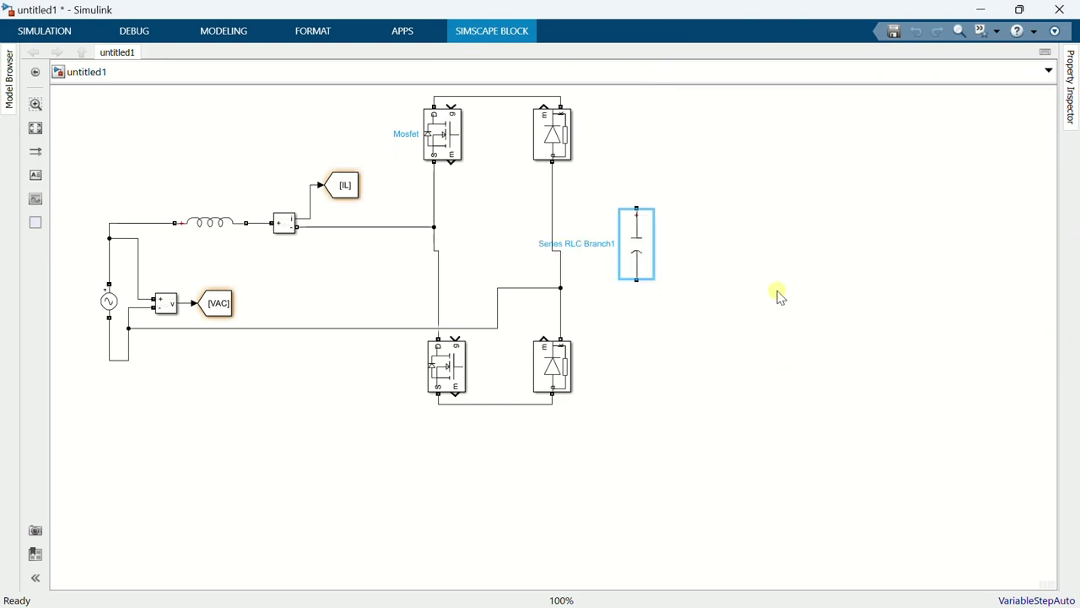
Connect the capacitor between the bridge's upper and lower rails.
{"action": "mouse_move", "coordinate": [637, 208]}
{"action": "left_mouse_down"}
{"action": "mouse_move", "coordinate": [560, 101]}
{"action": "mouse_move", "coordinate": [551, 115]}
{"action": "mouse_move", "coordinate": [565, 119]}
{"action": "left_mouse_up"}
{"action": "left_click", "coordinate": [638, 233]}
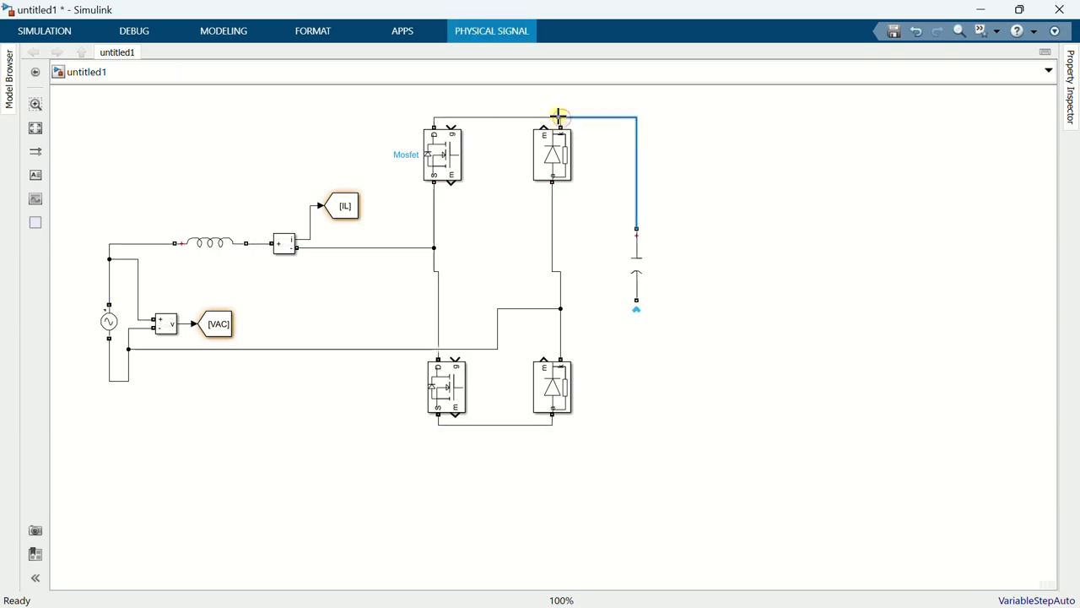
{"action": "left_click", "coordinate": [619, 344]}
{"action": "left_click_drag", "start_coordinate": [636, 300], "coordinate": [549, 424]}
Copy the capacitor branch beside it, set the copy to type R with a resistance of 64 Ohms, and wire it in parallel.
{"action": "left_click_drag", "start_coordinate": [644, 277], "coordinate": [700, 278]}
{"action": "double_click", "coordinate": [698, 278]}
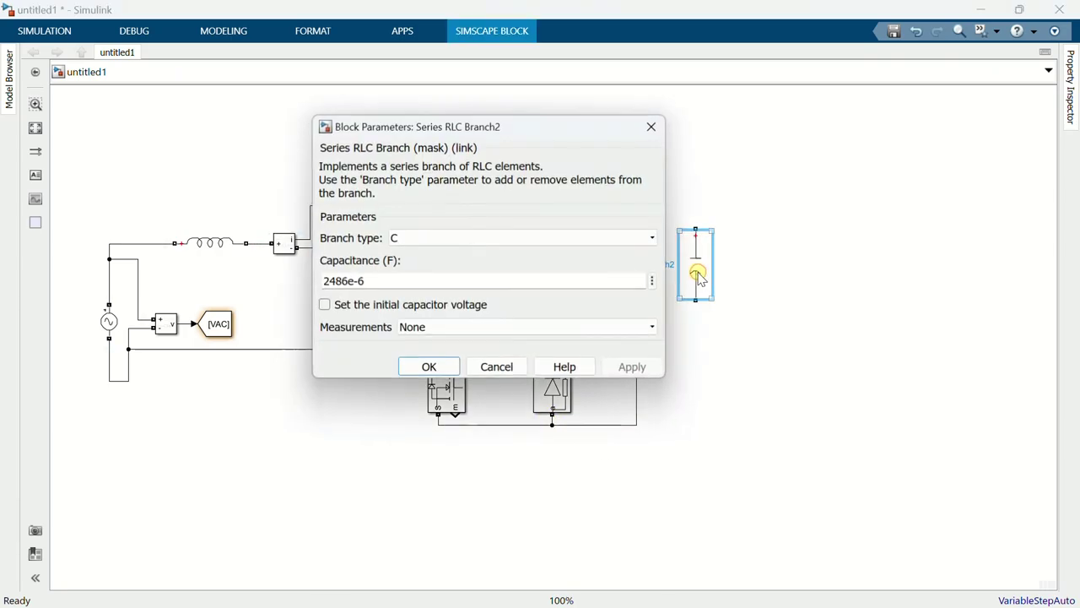
{"action": "left_click", "coordinate": [573, 235]}
{"action": "left_click", "coordinate": [414, 266]}
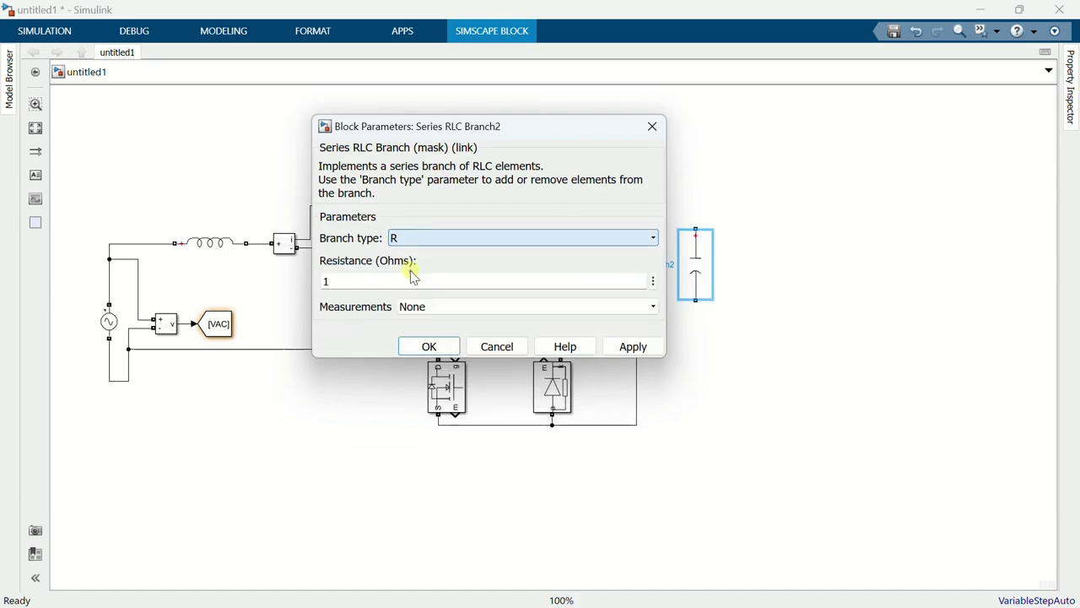
{"action": "double_click", "coordinate": [374, 285]}
{"action": "type", "text": "64"}
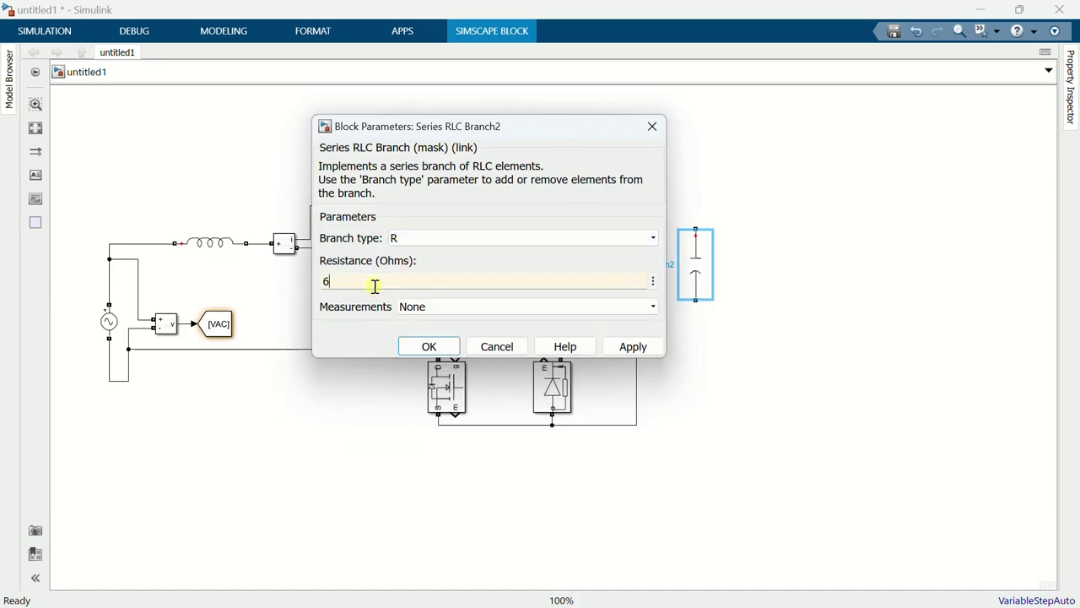
{"action": "left_click", "coordinate": [405, 347]}
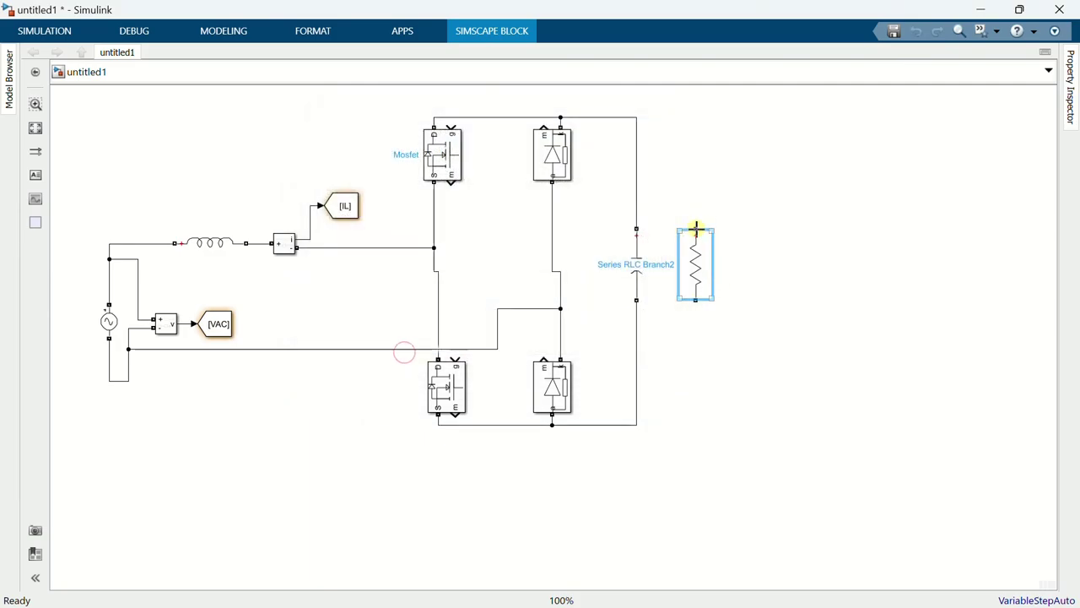
{"action": "left_click_drag", "start_coordinate": [696, 229], "coordinate": [636, 117]}
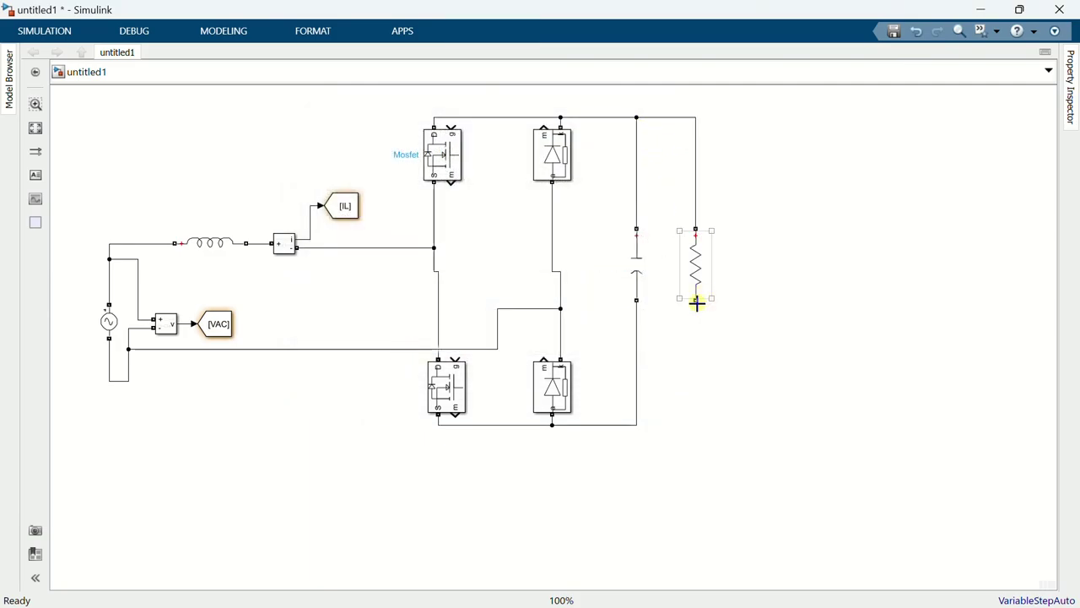
{"action": "mouse_move", "coordinate": [695, 300]}
{"action": "left_mouse_down"}
{"action": "mouse_move", "coordinate": [658, 415]}
{"action": "mouse_move", "coordinate": [637, 425]}
{"action": "left_mouse_up"}
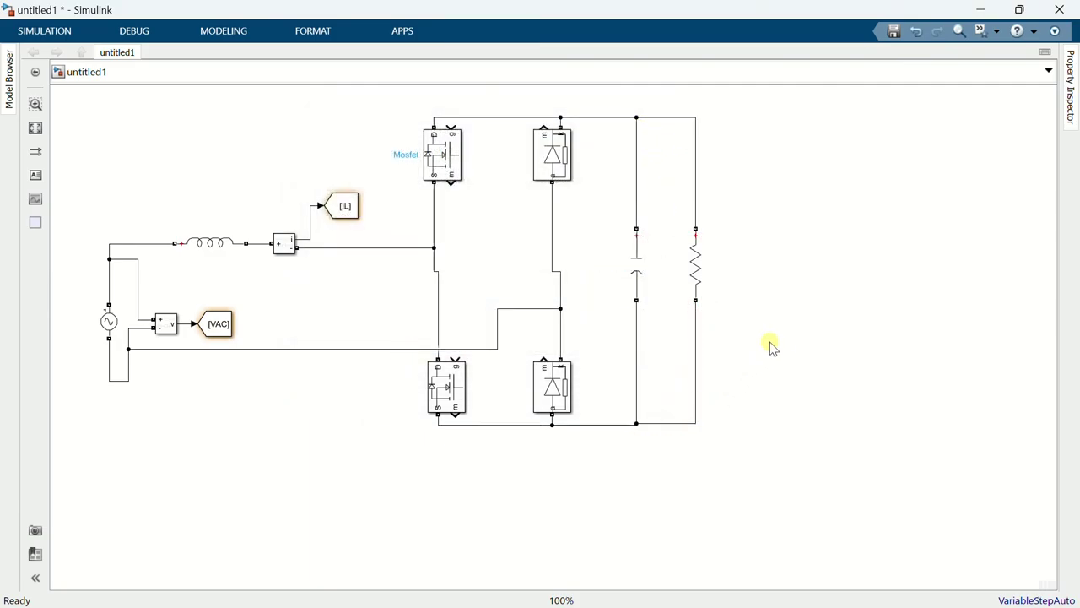
Add a Specialized Power Systems Voltage Measurement block and connect it across the load resistor.
{"action": "type", "text": "voltag"}
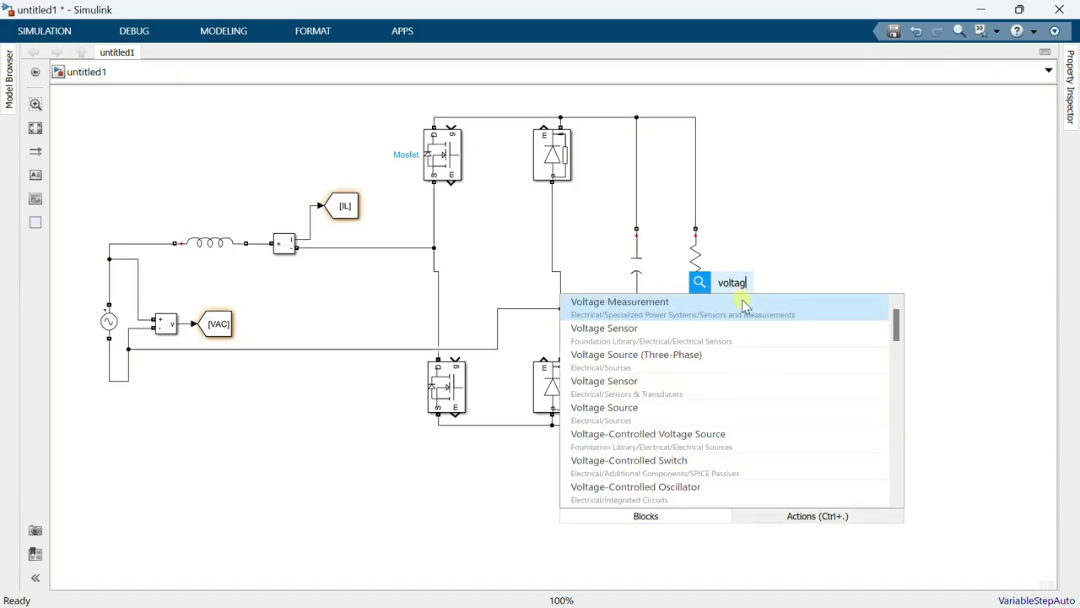
{"action": "left_click", "coordinate": [744, 306]}
{"action": "left_click_drag", "start_coordinate": [730, 284], "coordinate": [690, 197]}
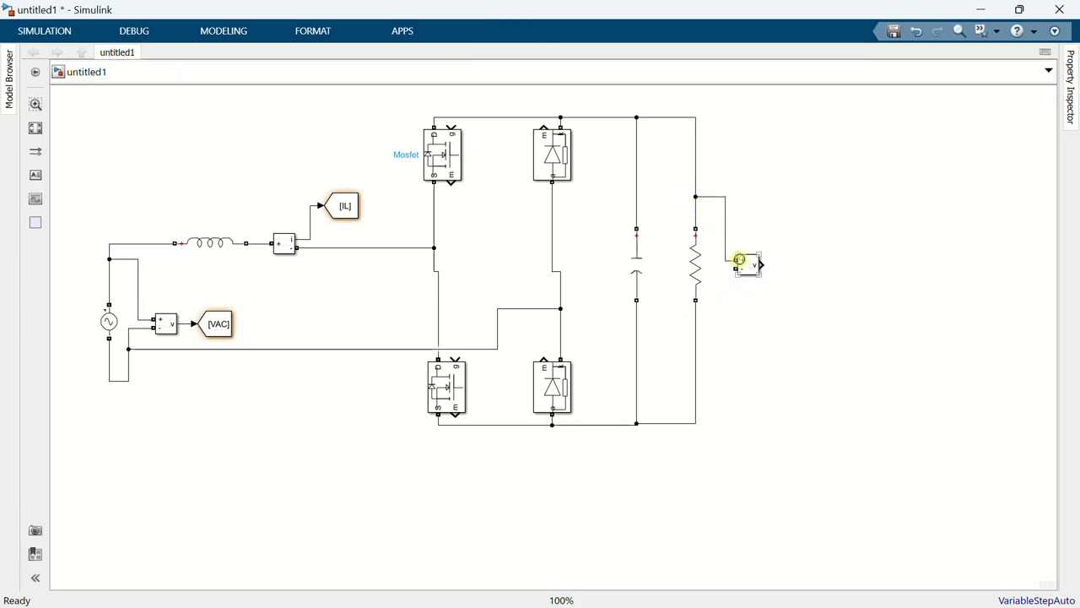
{"action": "left_click_drag", "start_coordinate": [737, 269], "coordinate": [697, 342]}
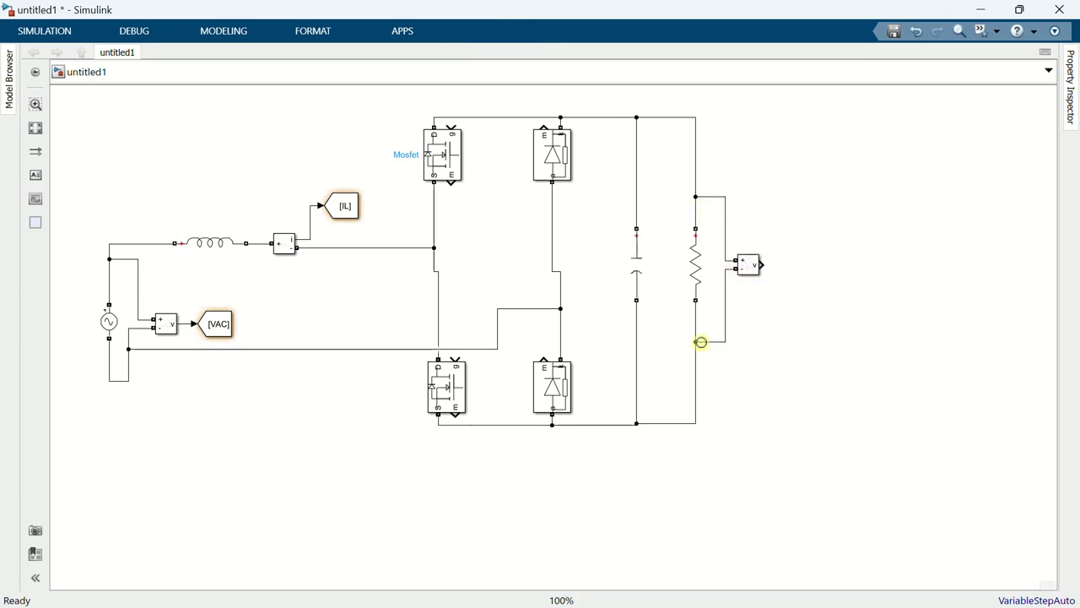
Add a Goto block on the output voltage measurement's signal and set its tag to VOUT.
{"action": "double_click", "coordinate": [791, 302]}
{"action": "type", "text": "goto"}
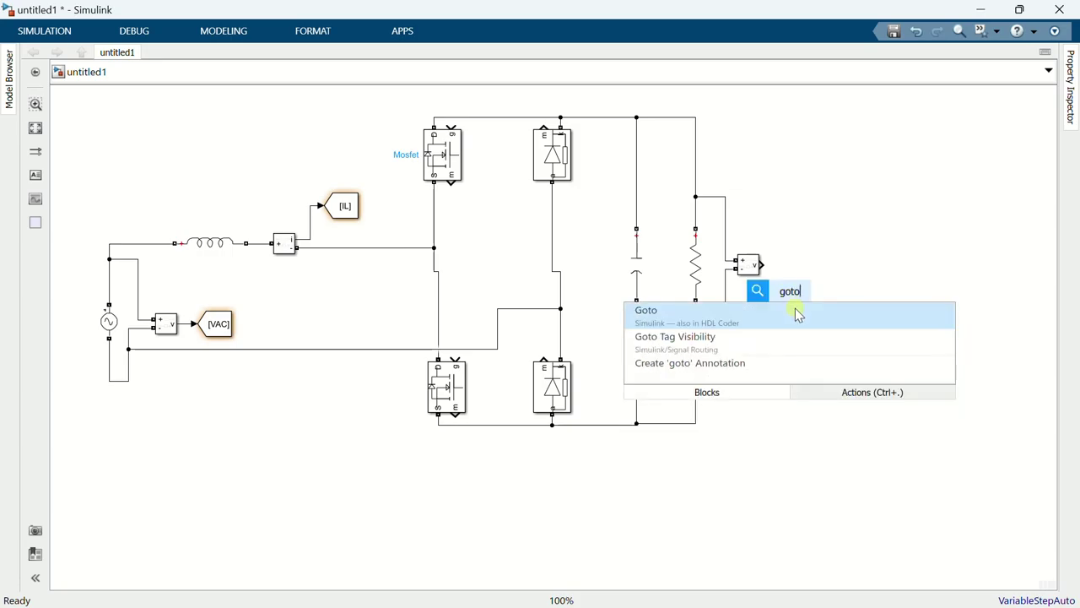
{"action": "left_click", "coordinate": [797, 314]}
{"action": "left_click_drag", "start_coordinate": [791, 302], "coordinate": [796, 272]}
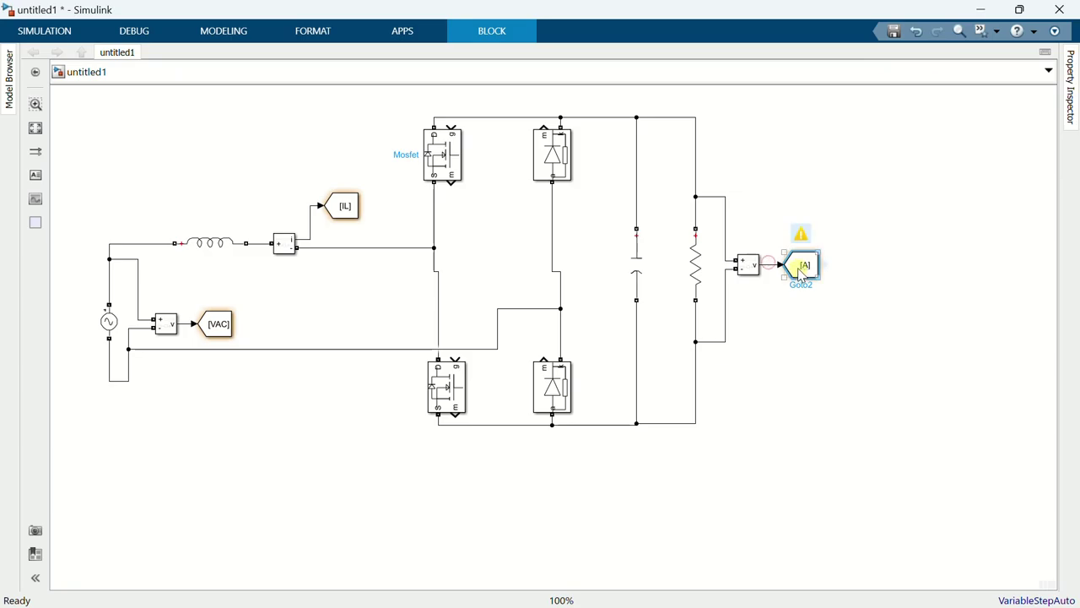
{"action": "double_click", "coordinate": [798, 267]}
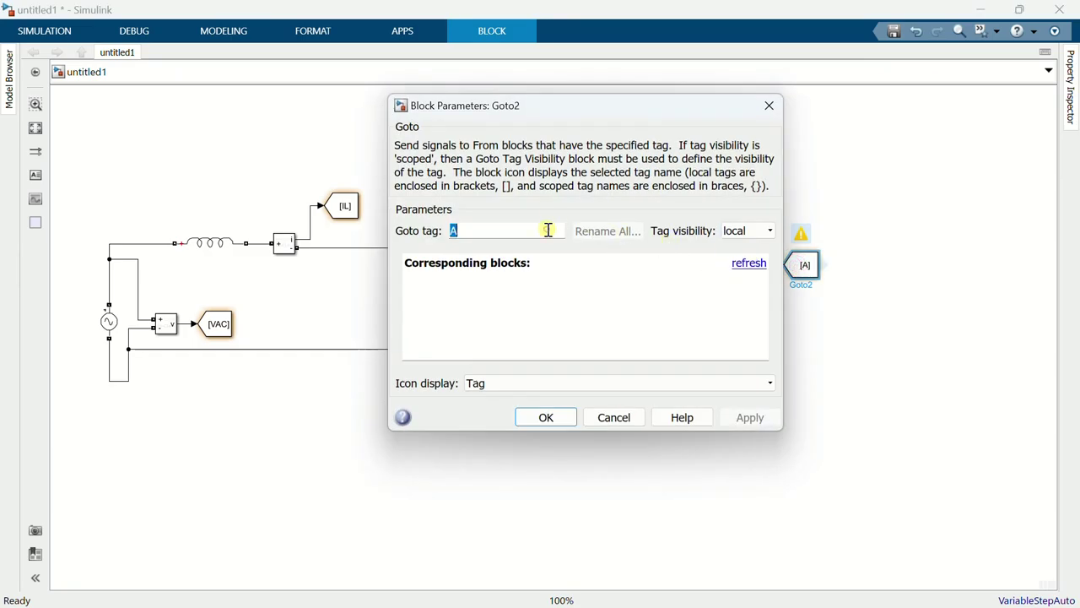
{"action": "type", "text": "VOU"}
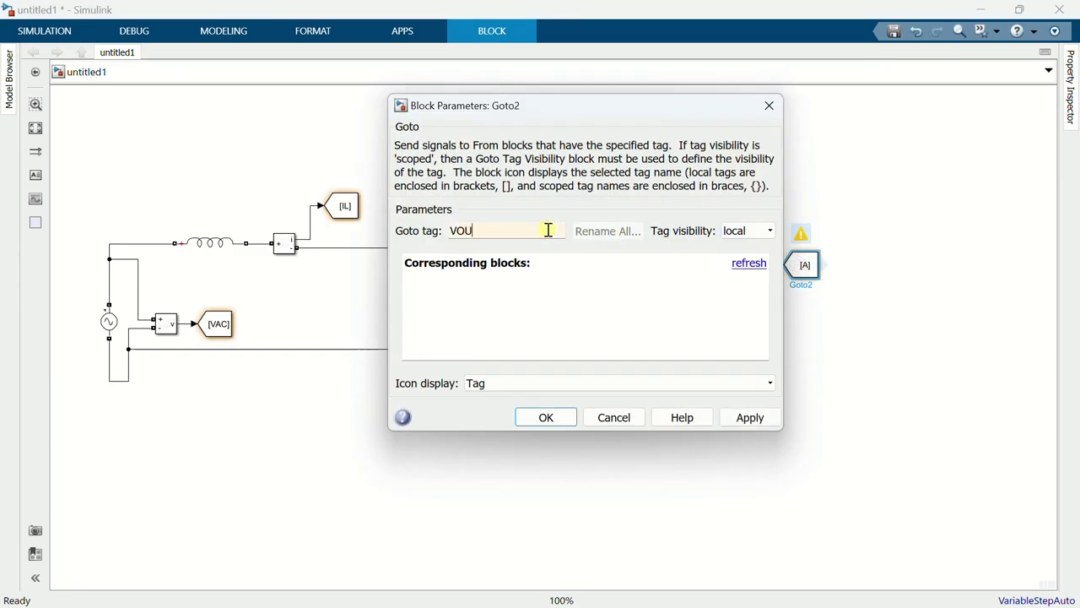
{"action": "type", "text": "T"}
{"action": "left_click", "coordinate": [546, 416]}
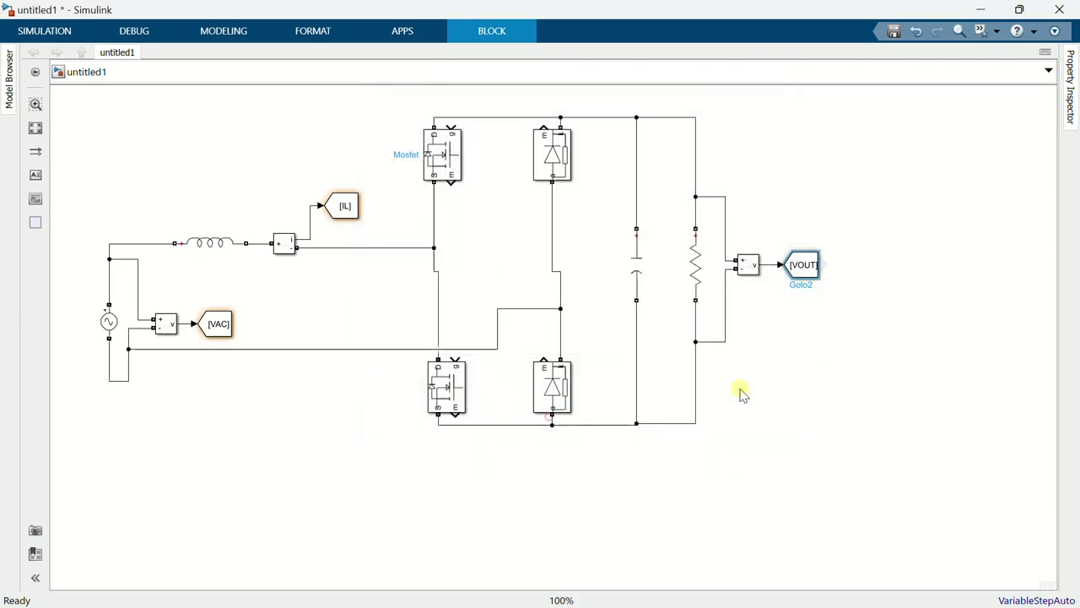
{"action": "left_click", "coordinate": [825, 352]}
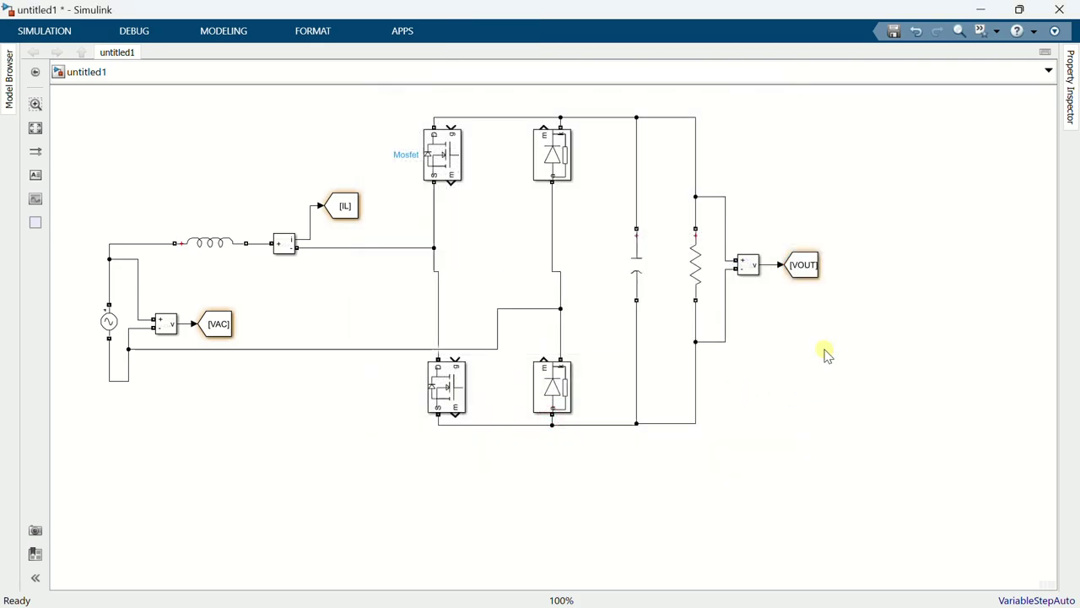
Add a Constant block below the AC source and set its value to 400.
{"action": "double_click", "coordinate": [121, 475]}
{"action": "type", "text": "cons"}
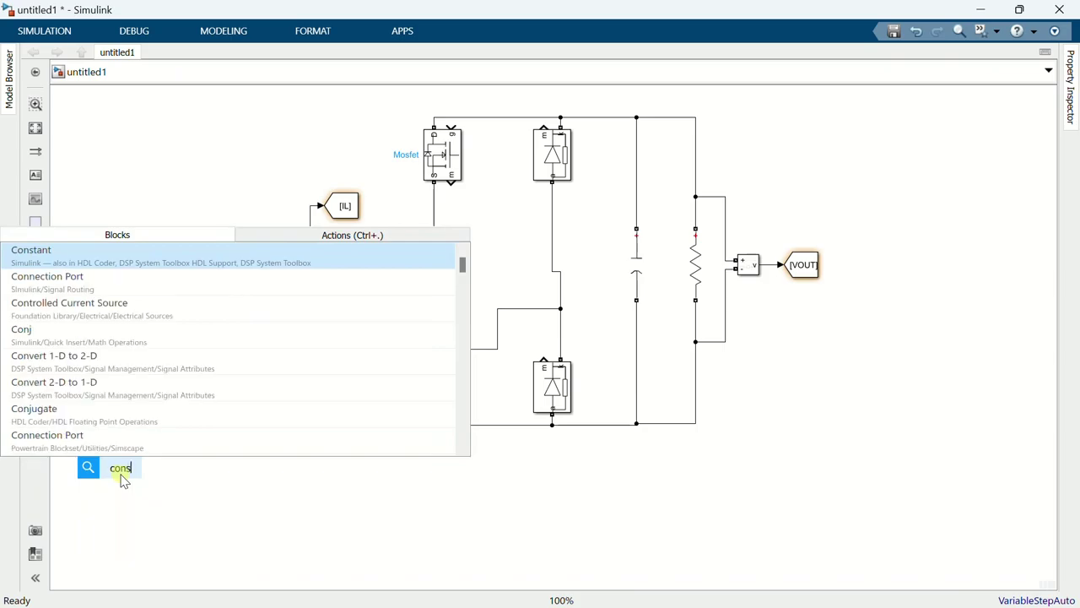
{"action": "left_click", "coordinate": [71, 250]}
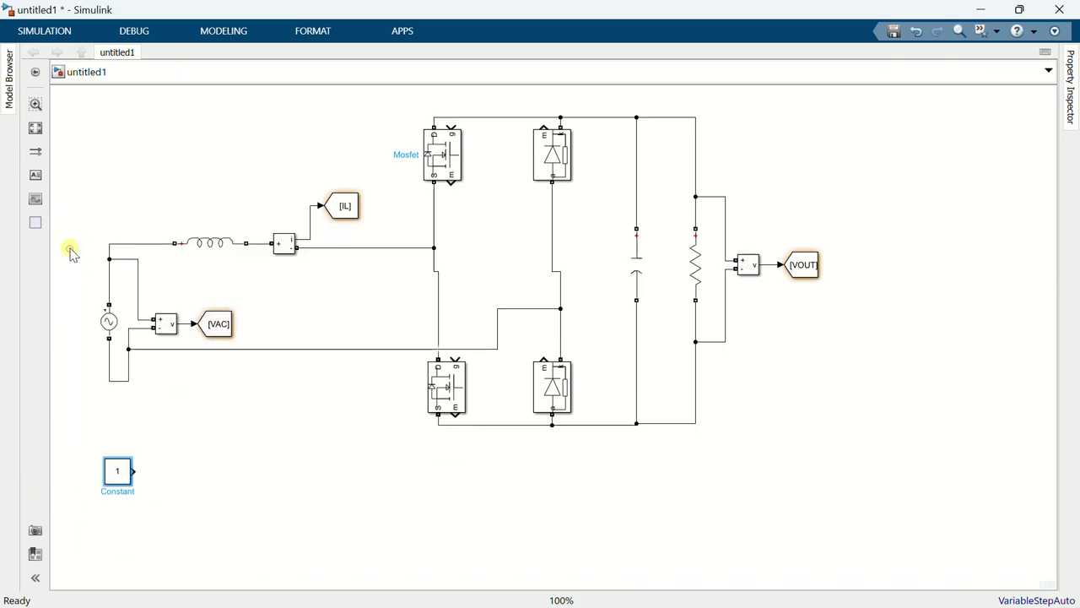
{"action": "left_click", "coordinate": [118, 469]}
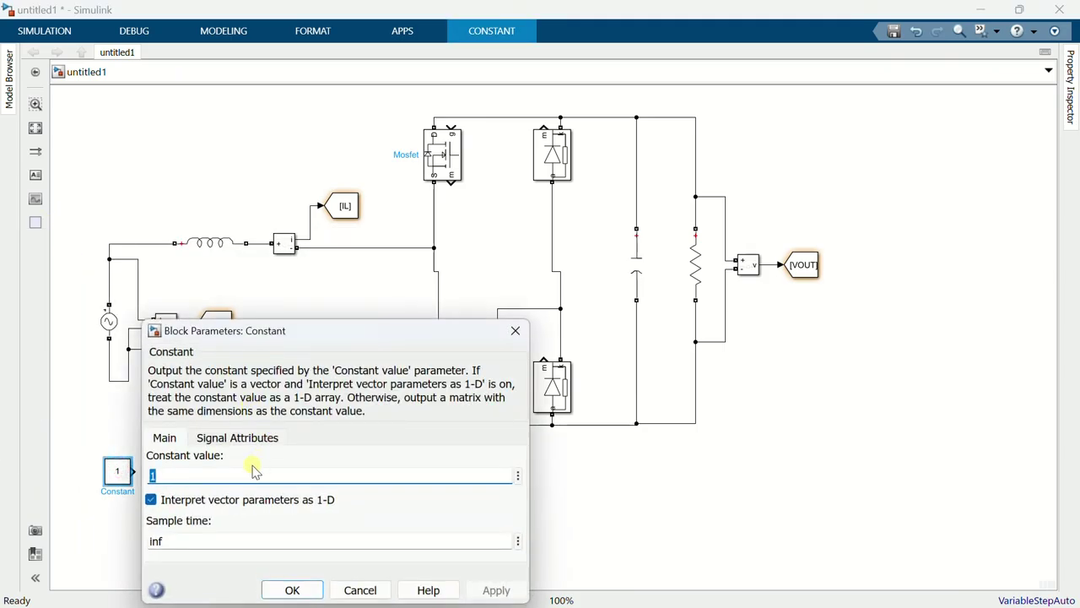
{"action": "type", "text": "400"}
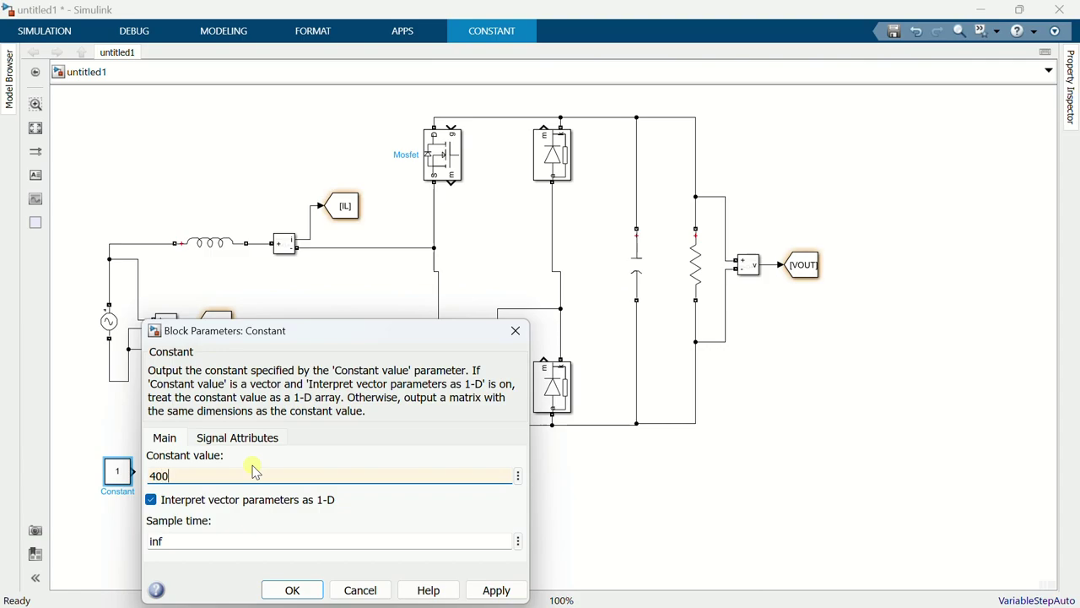
{"action": "left_click", "coordinate": [284, 588]}
Add a Sum block beside the 400 constant and connect the constant to its first input.
{"action": "double_click", "coordinate": [177, 473]}
{"action": "type", "text": "s"}
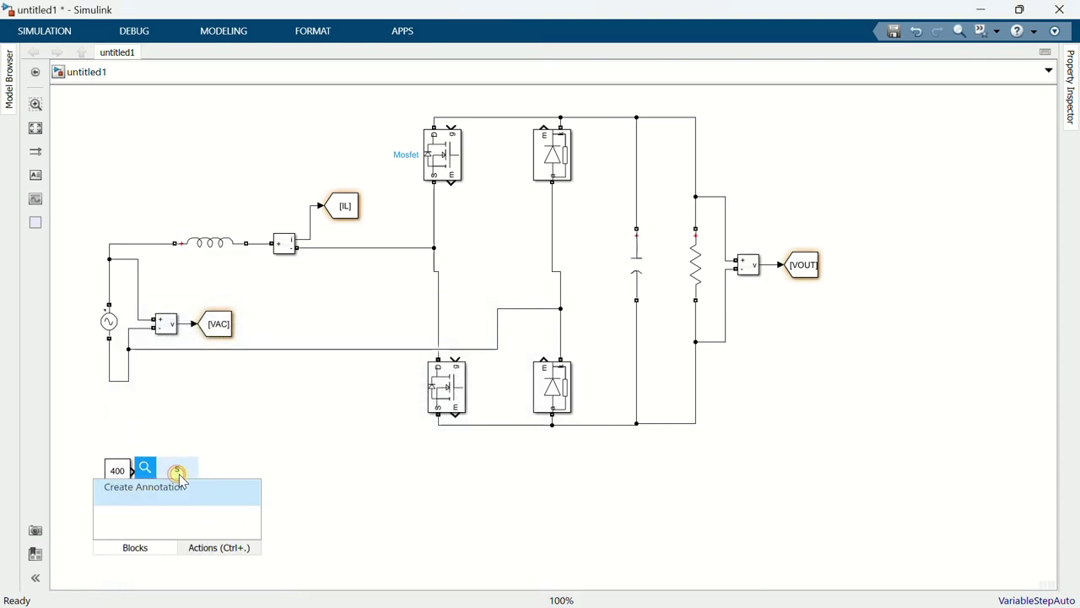
{"action": "type", "text": "u"}
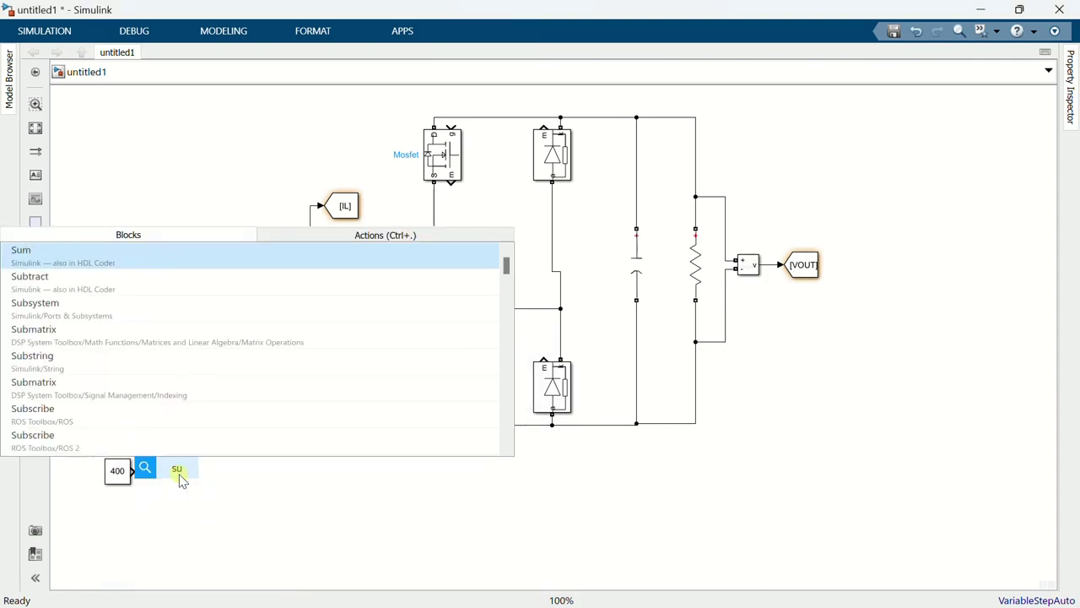
{"action": "left_click", "coordinate": [129, 265]}
{"action": "mouse_move", "coordinate": [174, 470]}
{"action": "left_mouse_down"}
{"action": "mouse_move", "coordinate": [157, 479]}
{"action": "mouse_move", "coordinate": [171, 479]}
{"action": "left_mouse_up"}
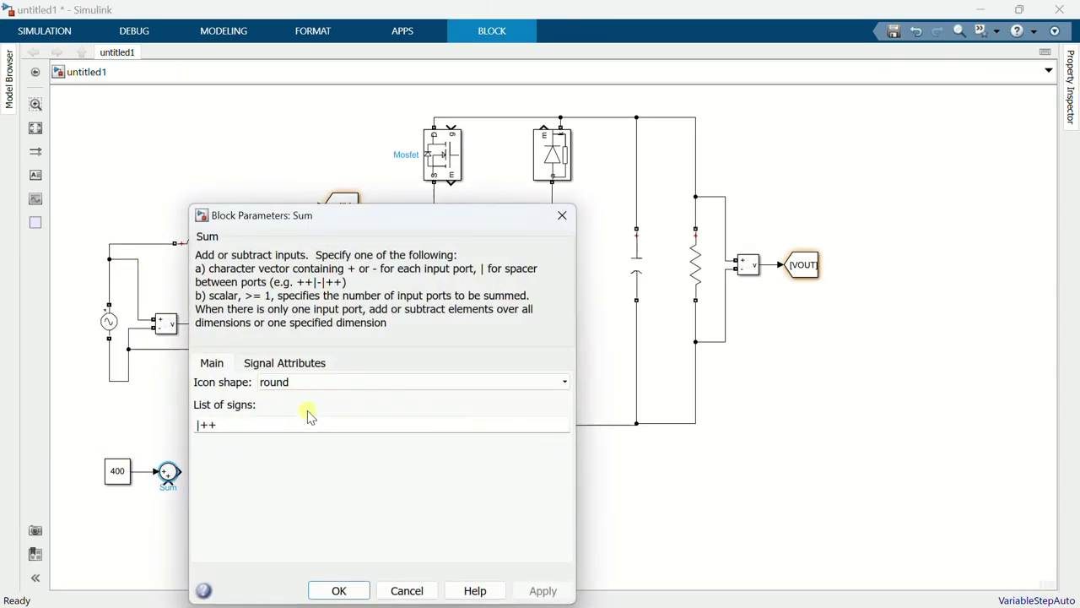
Set the Sum block's list of signs to |+-.
{"action": "left_click", "coordinate": [308, 425]}
{"action": "key", "text": "BackSpace"}
{"action": "type", "text": "-"}
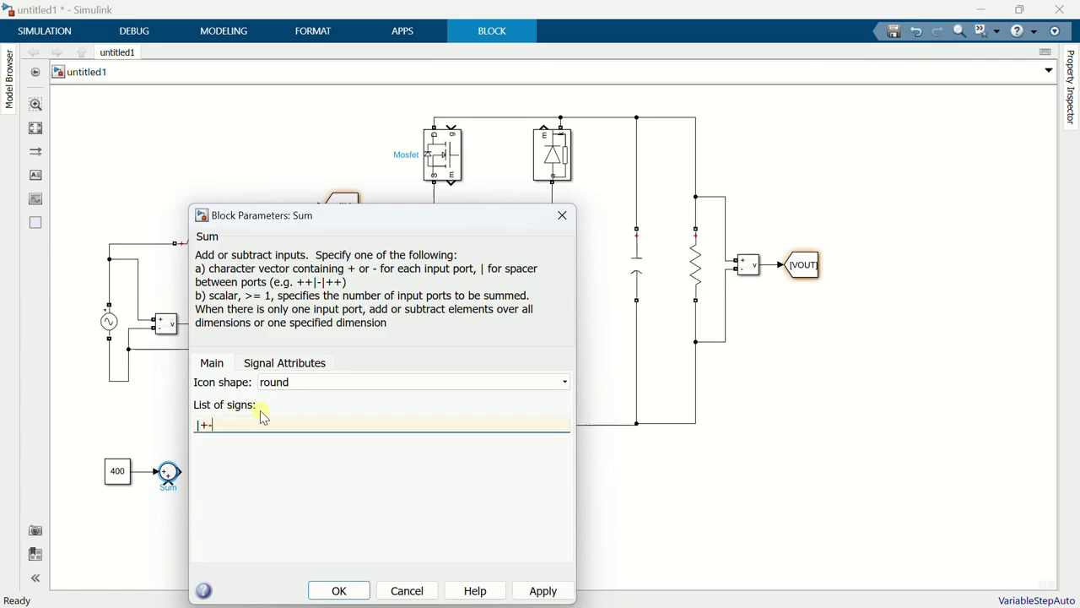
{"action": "left_click", "coordinate": [346, 591]}
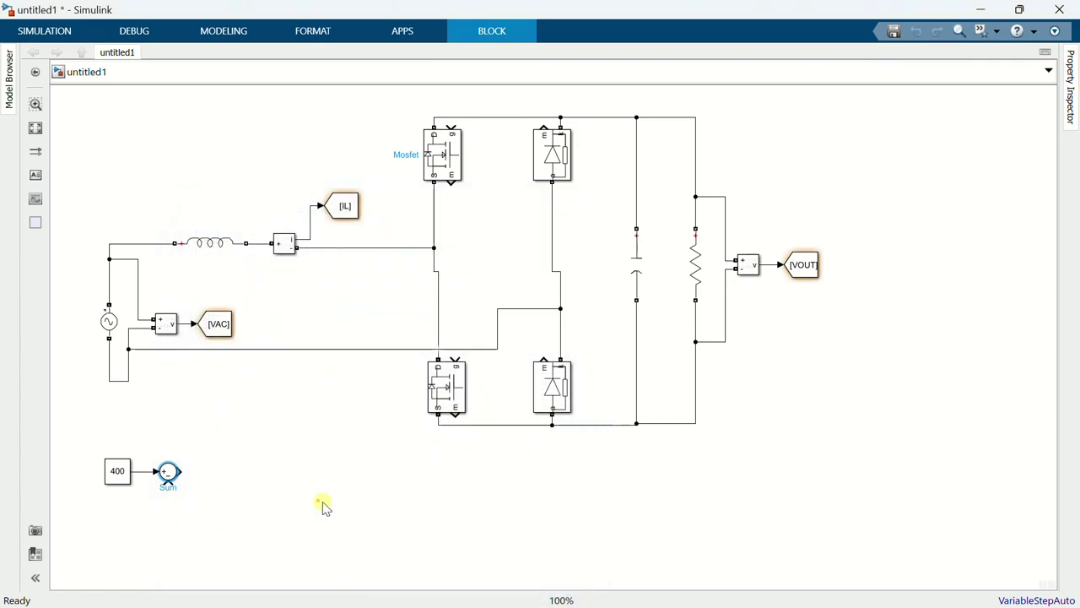
{"action": "left_click", "coordinate": [325, 504]}
Create a From block for the VOUT tag below the 400 constant and wire it to the Sum's minus input.
{"action": "left_click", "coordinate": [811, 268]}
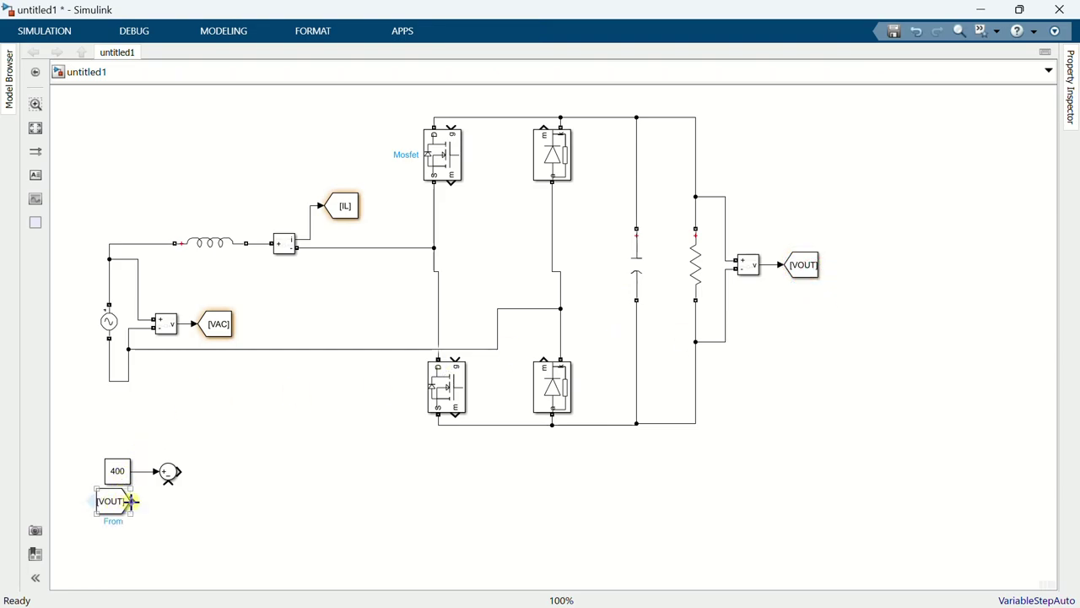
{"action": "mouse_move", "coordinate": [132, 501]}
{"action": "left_mouse_down"}
{"action": "mouse_move", "coordinate": [168, 483]}
{"action": "mouse_move", "coordinate": [139, 501]}
{"action": "left_mouse_up"}
{"action": "left_click", "coordinate": [124, 499]}
{"action": "left_click", "coordinate": [198, 492]}
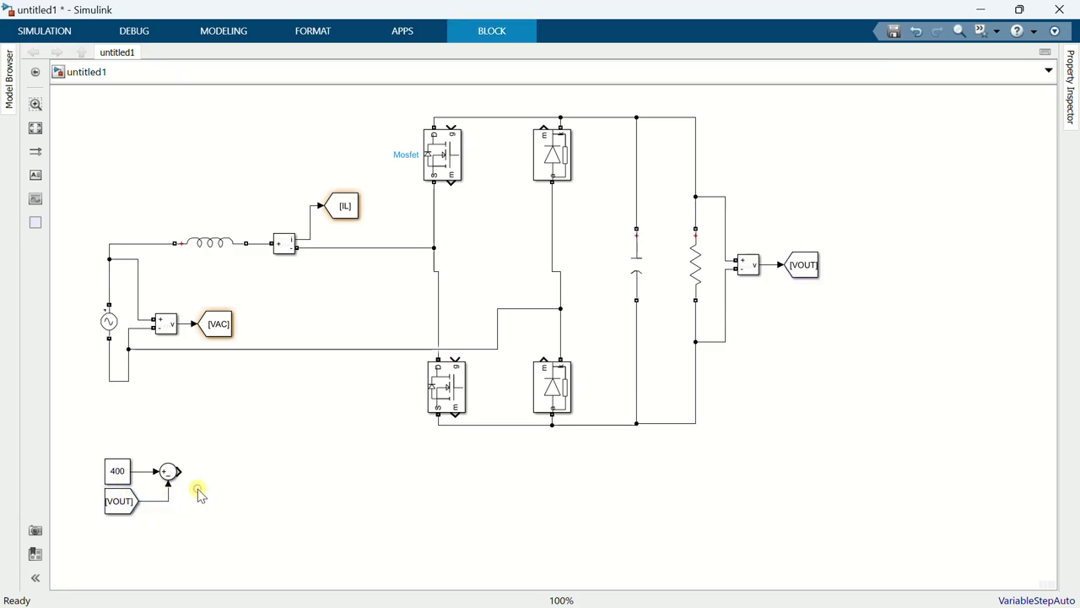
Add a PID Controller block after the Sum, connect it to the Sum's output, and set its controller type to PI.
{"action": "double_click", "coordinate": [209, 471]}
{"action": "type", "text": "P"}
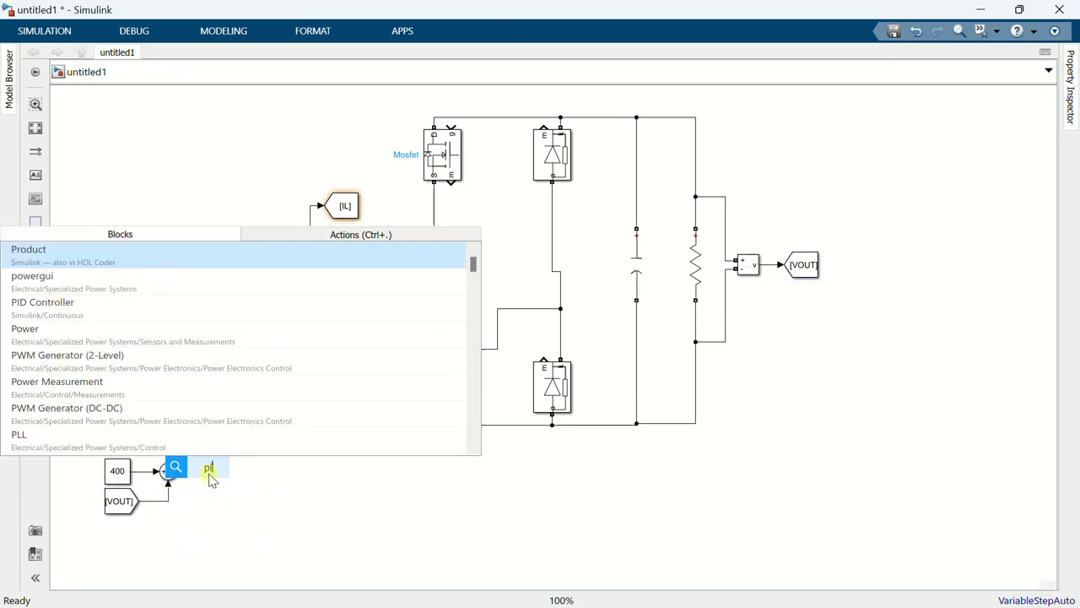
{"action": "type", "text": "ID"}
{"action": "left_click", "coordinate": [182, 250]}
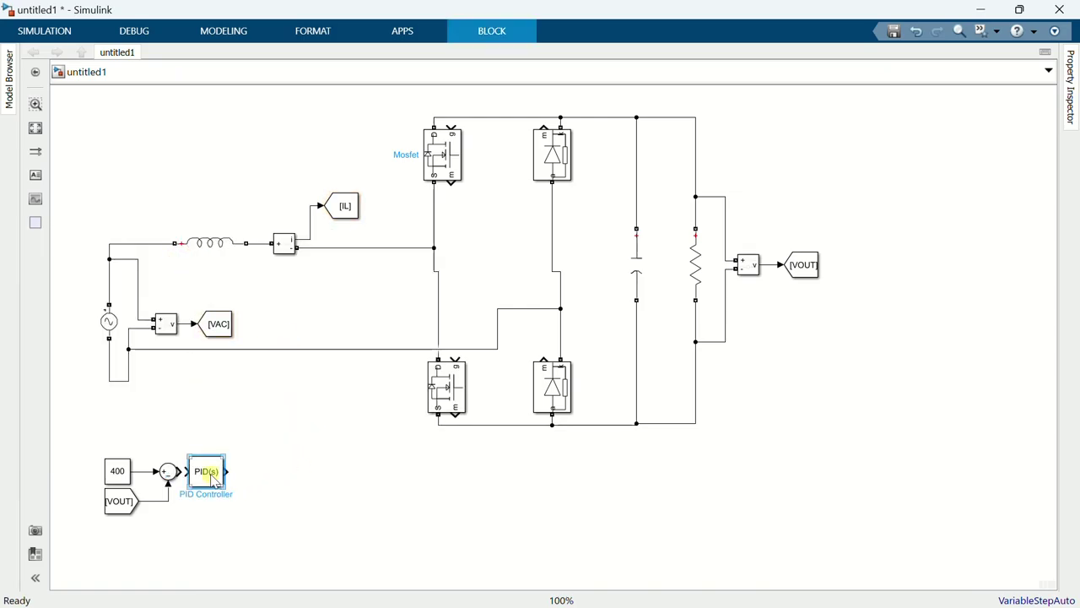
{"action": "mouse_move", "coordinate": [211, 475]}
{"action": "left_mouse_down"}
{"action": "mouse_move", "coordinate": [230, 476]}
{"action": "mouse_move", "coordinate": [219, 477]}
{"action": "left_mouse_up"}
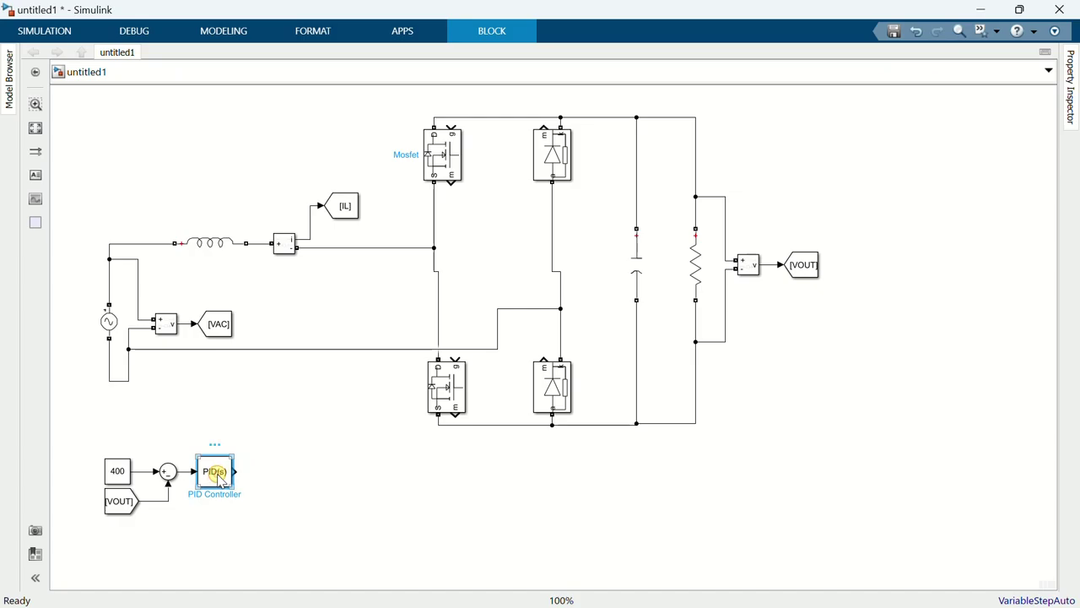
{"action": "double_click", "coordinate": [217, 478]}
{"action": "left_click", "coordinate": [332, 277]}
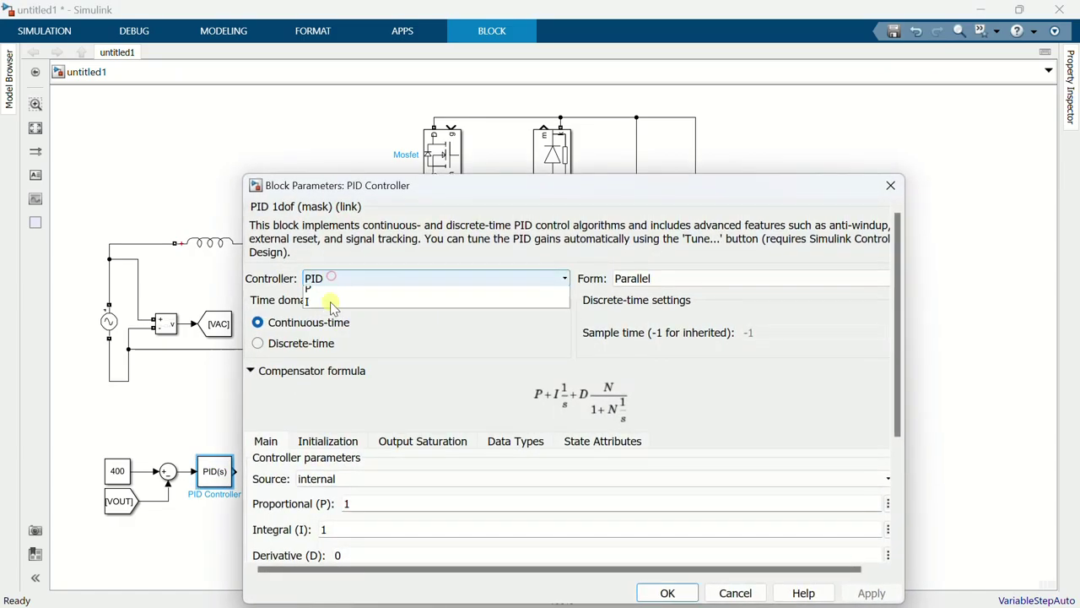
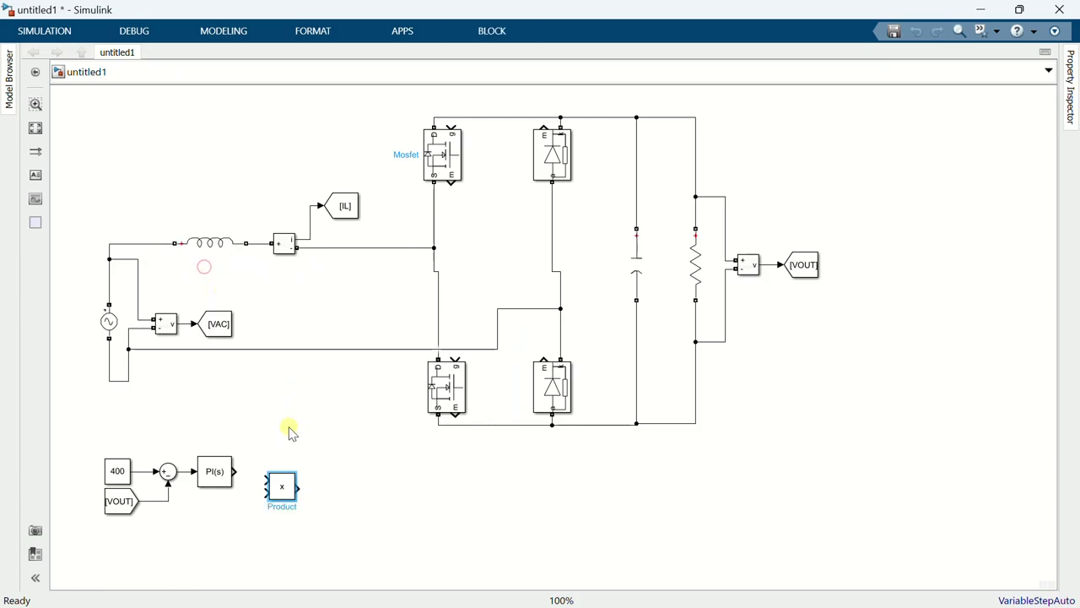
Connect a Product block to the PI controller's output and create a From block for the VAC tag below the VOUT one.
{"action": "left_click_drag", "start_coordinate": [275, 490], "coordinate": [262, 481]}
{"action": "left_click", "coordinate": [240, 507]}
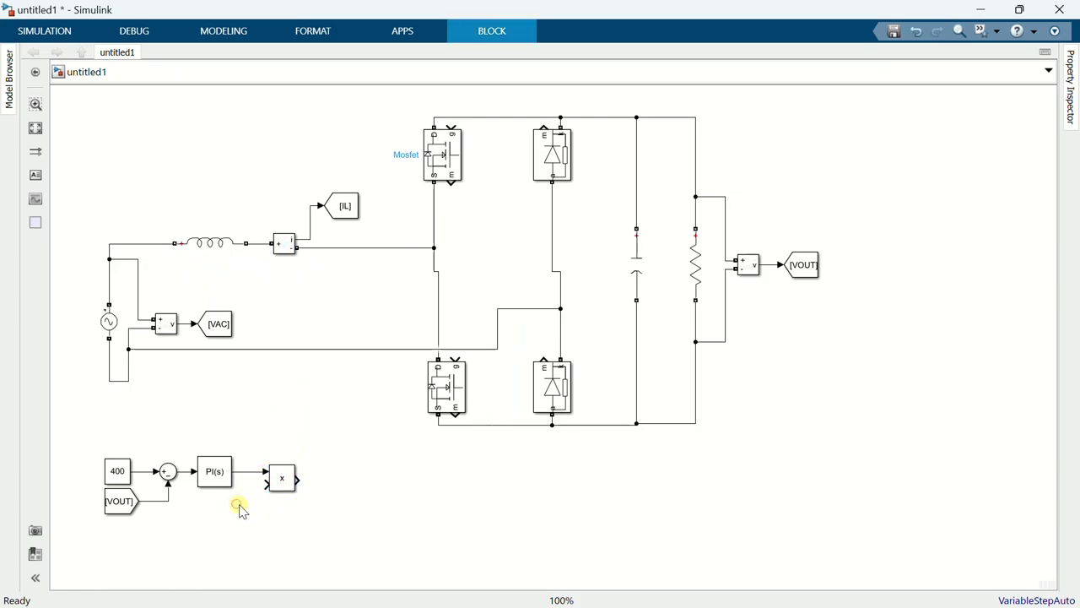
{"action": "left_click", "coordinate": [221, 329]}
{"action": "left_click_drag", "start_coordinate": [240, 325], "coordinate": [178, 524]}
Add an Abs block after the VAC From block and wire its output to the Product's second input.
{"action": "left_click", "coordinate": [216, 533]}
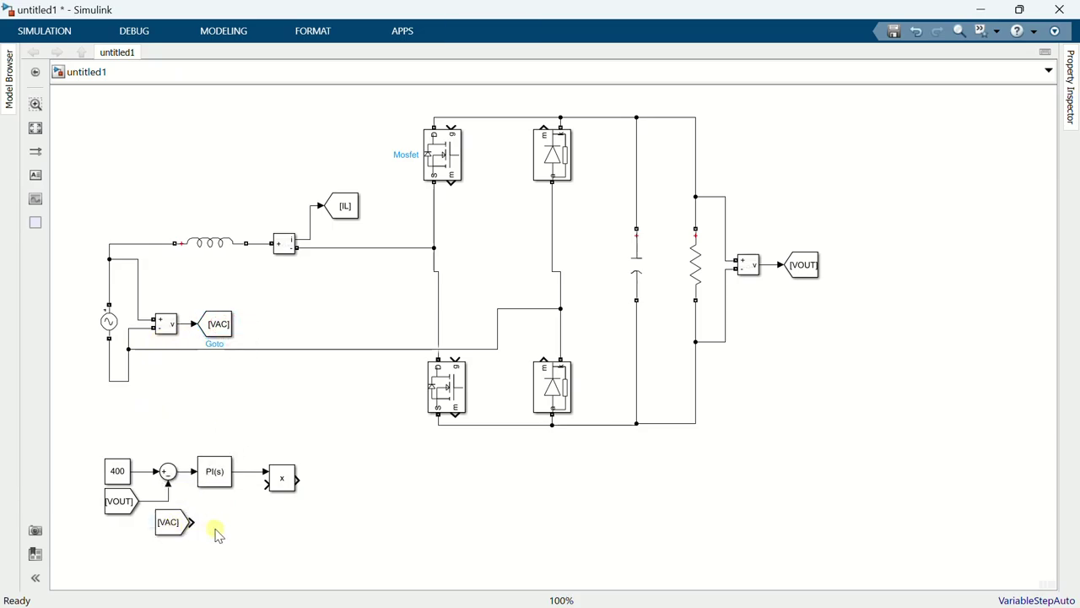
{"action": "type", "text": "abs"}
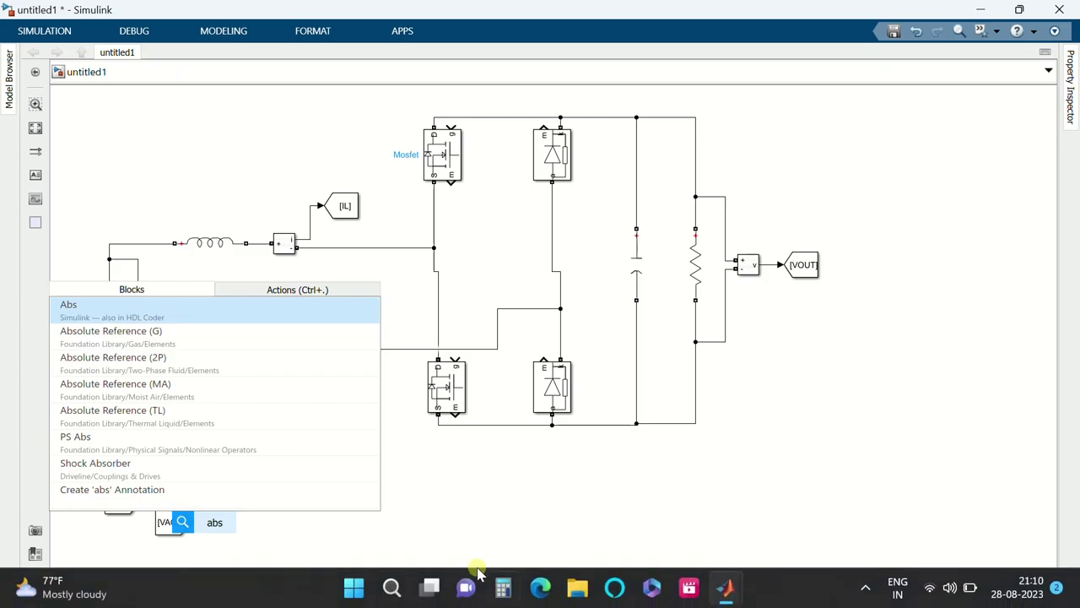
{"action": "left_click", "coordinate": [183, 306]}
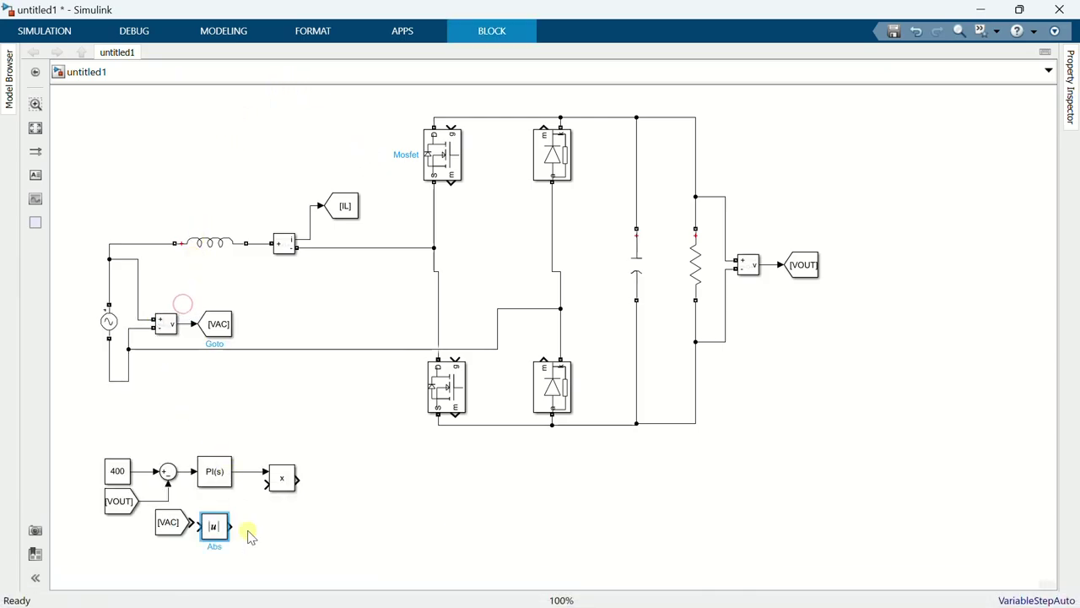
{"action": "left_click_drag", "start_coordinate": [234, 527], "coordinate": [265, 483]}
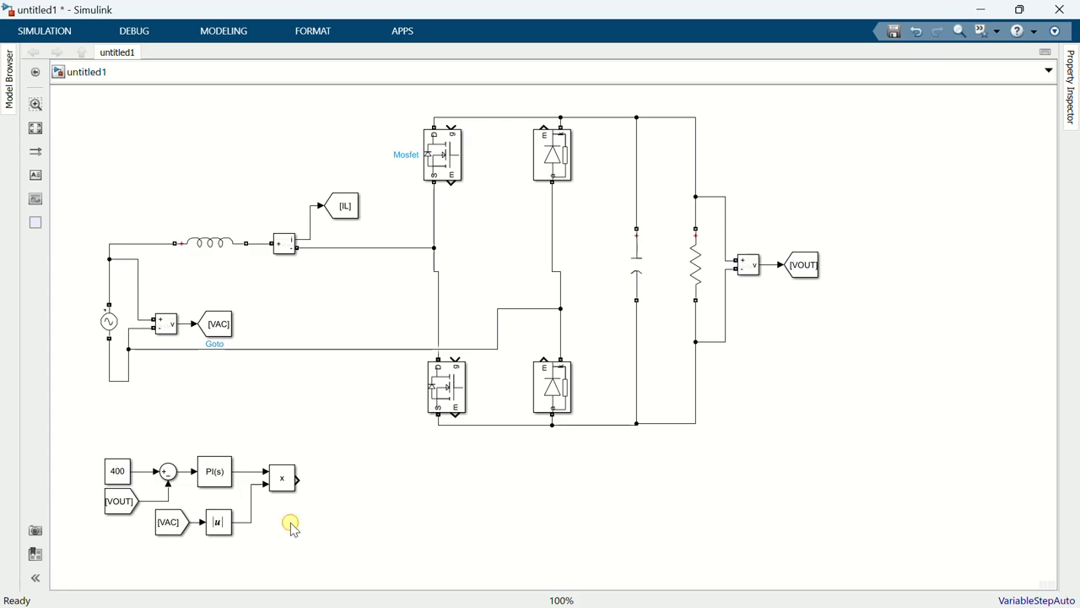
Copy the VAC From block below the first and add a Specialized Power Systems RMS block after the copy.
{"action": "left_click", "coordinate": [229, 583]}
{"action": "mouse_move", "coordinate": [172, 523]}
{"action": "left_mouse_down"}
{"action": "mouse_move", "coordinate": [175, 565]}
{"action": "mouse_move", "coordinate": [216, 567]}
{"action": "left_mouse_up"}
{"action": "type", "text": "rms"}
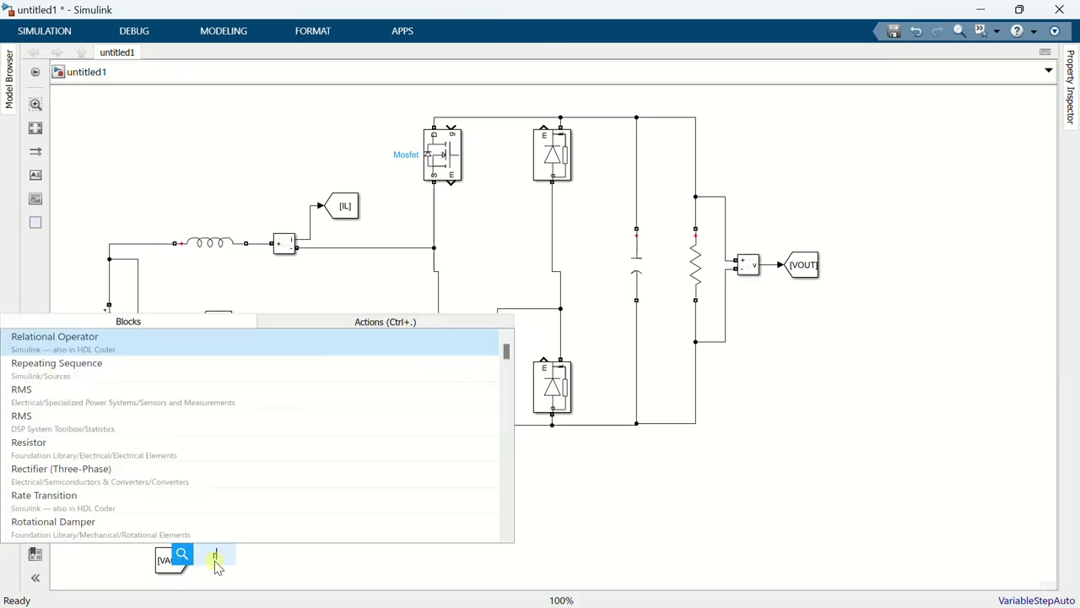
{"action": "left_click", "coordinate": [100, 374]}
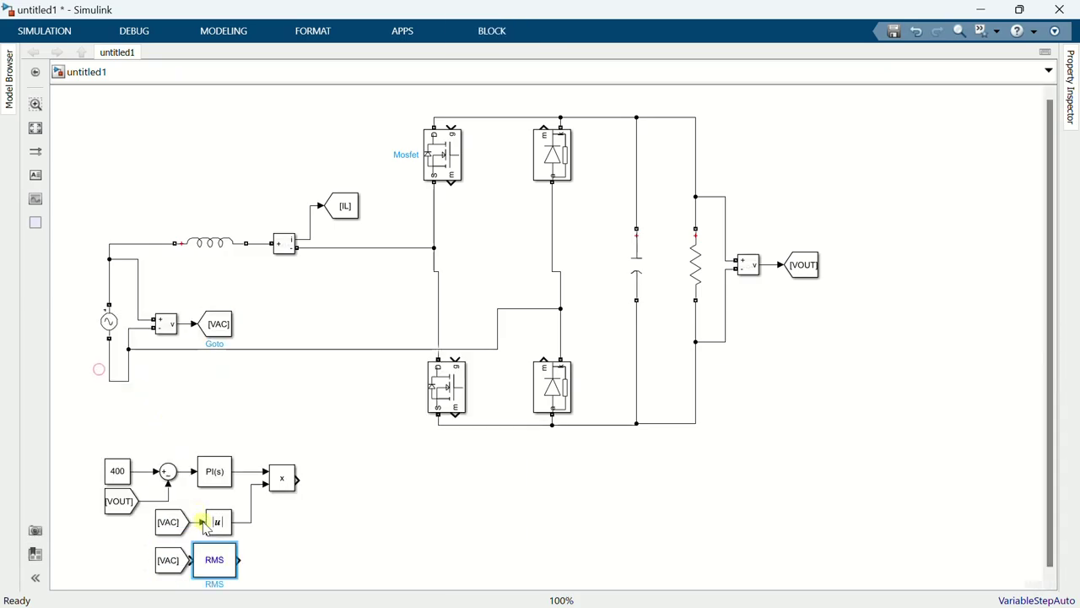
Set the RMS block's fundamental frequency to 50 Hz and its initial RMS value to 230.
{"action": "double_click", "coordinate": [228, 561]}
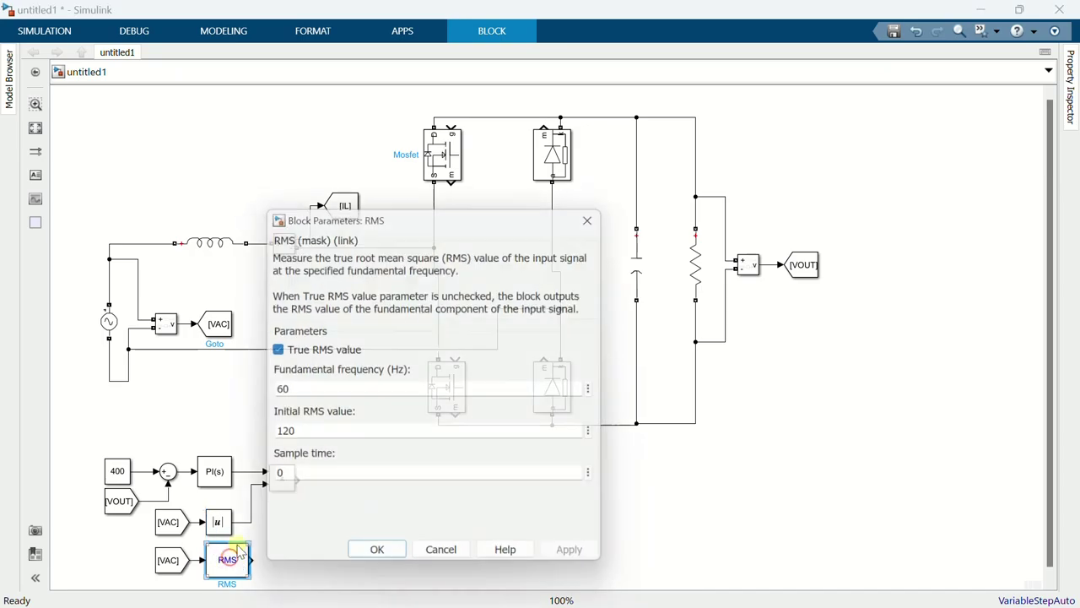
{"action": "type", "text": "5"}
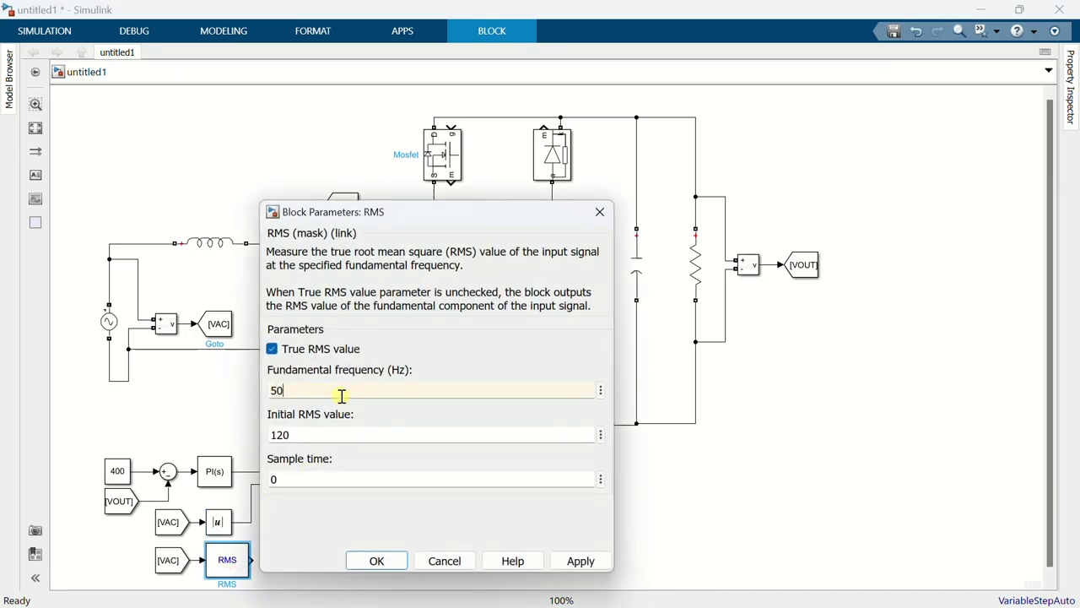
{"action": "double_click", "coordinate": [326, 435]}
{"action": "type", "text": "230"}
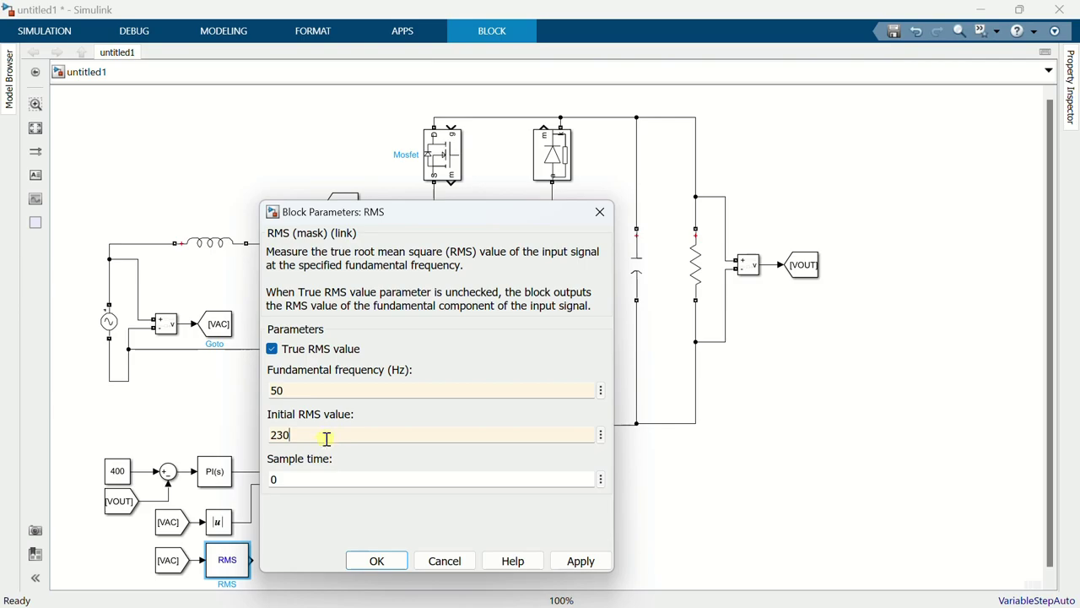
{"action": "left_click", "coordinate": [375, 560]}
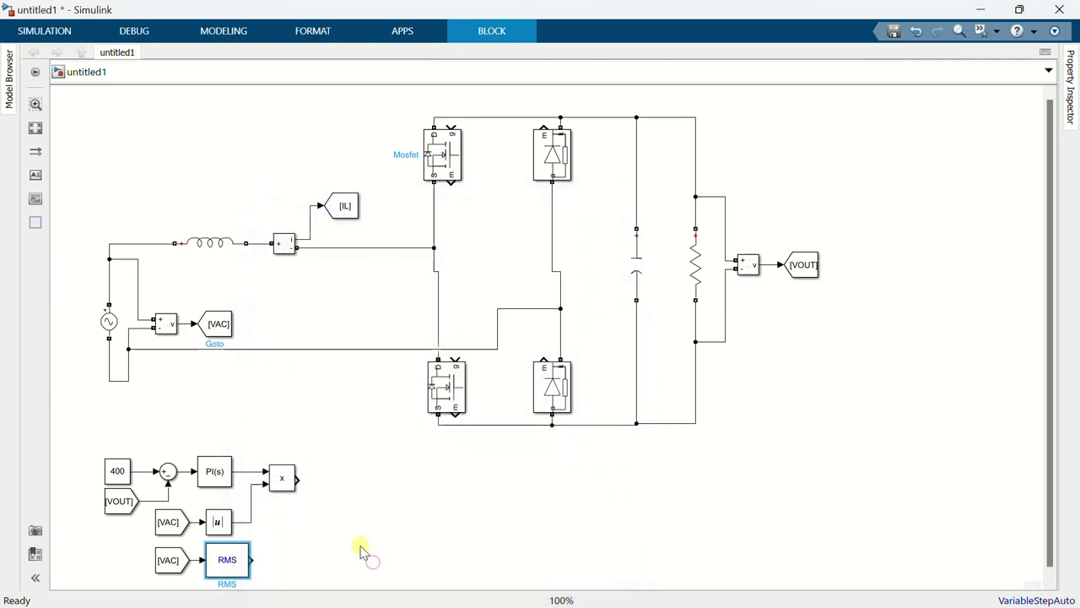
Copy the Product block twice, feeding both inputs of one copy from the RMS output and placing the other after the original Product.
{"action": "mouse_move", "coordinate": [282, 480]}
{"action": "left_mouse_down"}
{"action": "mouse_move", "coordinate": [304, 519]}
{"action": "mouse_move", "coordinate": [306, 565]}
{"action": "mouse_move", "coordinate": [282, 556]}
{"action": "left_mouse_up"}
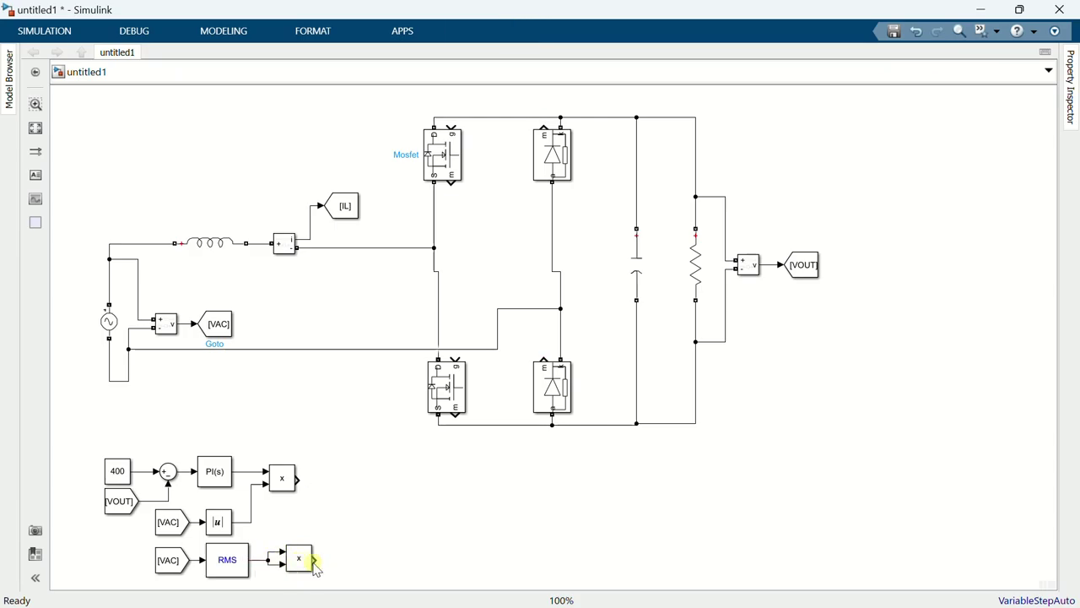
{"action": "left_click_drag", "start_coordinate": [295, 481], "coordinate": [346, 497]}
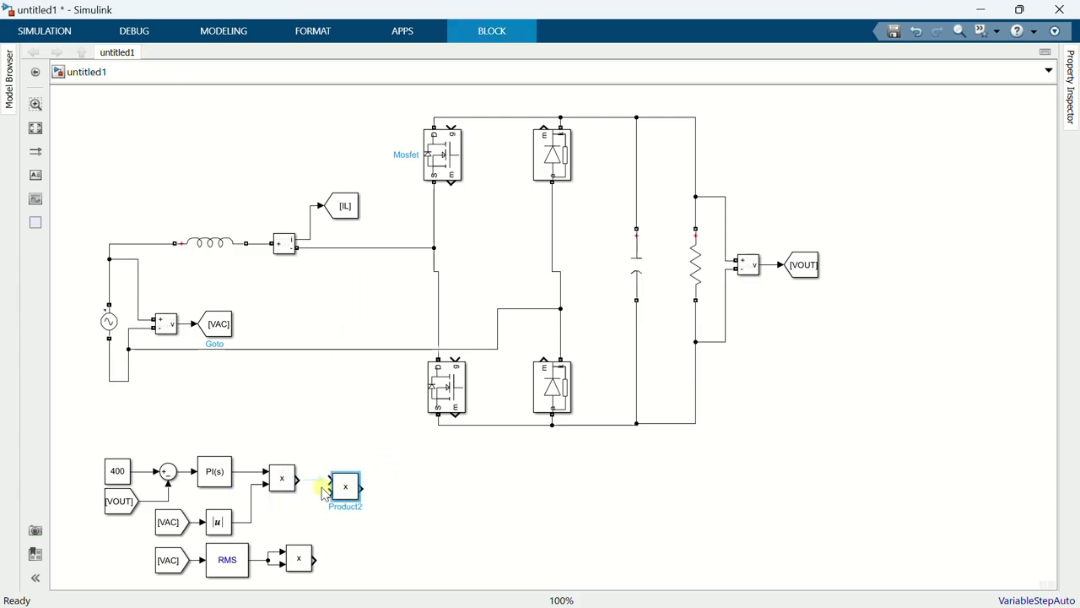
Set the rightmost Product block's number of inputs to */ and wire the squared RMS signal to its divide input.
{"action": "double_click", "coordinate": [340, 488]}
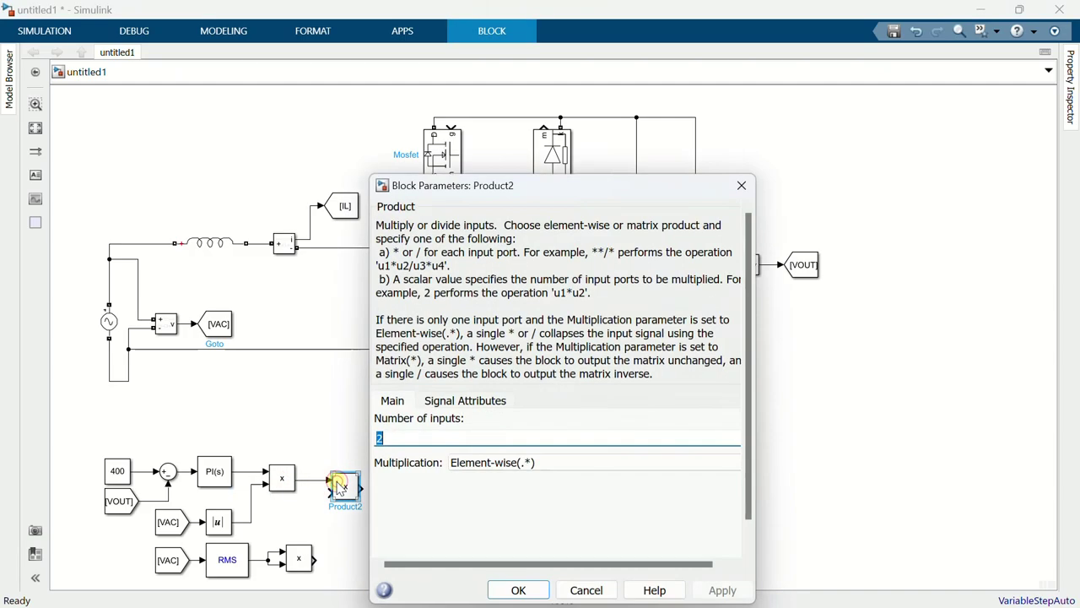
{"action": "type", "text": "*"}
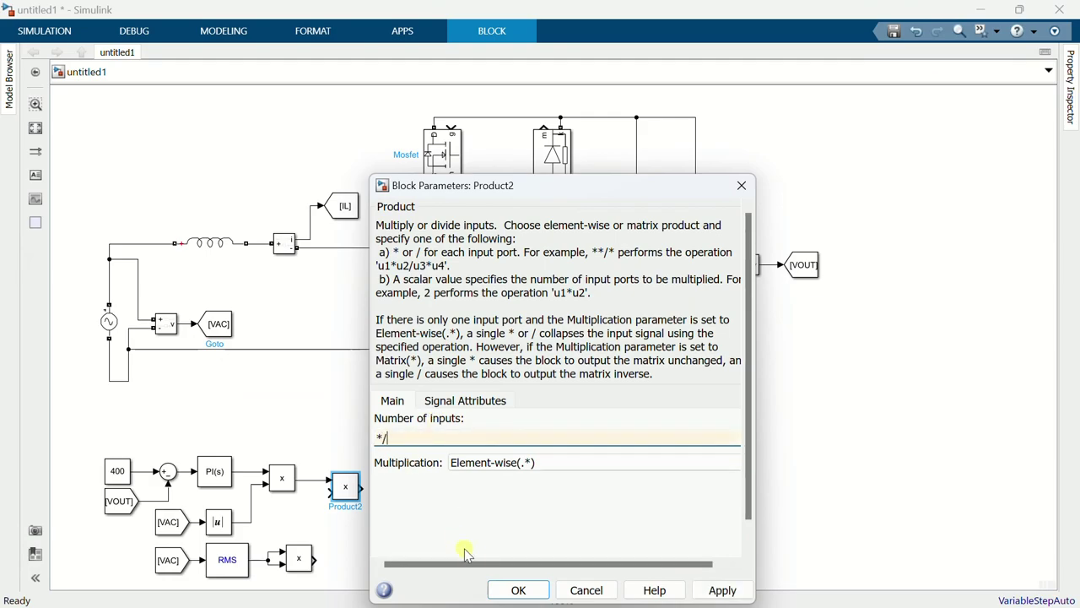
{"action": "left_click", "coordinate": [504, 588]}
{"action": "left_click_drag", "start_coordinate": [357, 488], "coordinate": [377, 490]}
{"action": "mouse_move", "coordinate": [319, 557]}
{"action": "left_mouse_down"}
{"action": "mouse_move", "coordinate": [314, 510]}
{"action": "mouse_move", "coordinate": [351, 492]}
{"action": "left_mouse_up"}
Place another copy of the VAC From block below the RMS row.
{"action": "left_click_drag", "start_coordinate": [69, 96], "coordinate": [826, 518]}
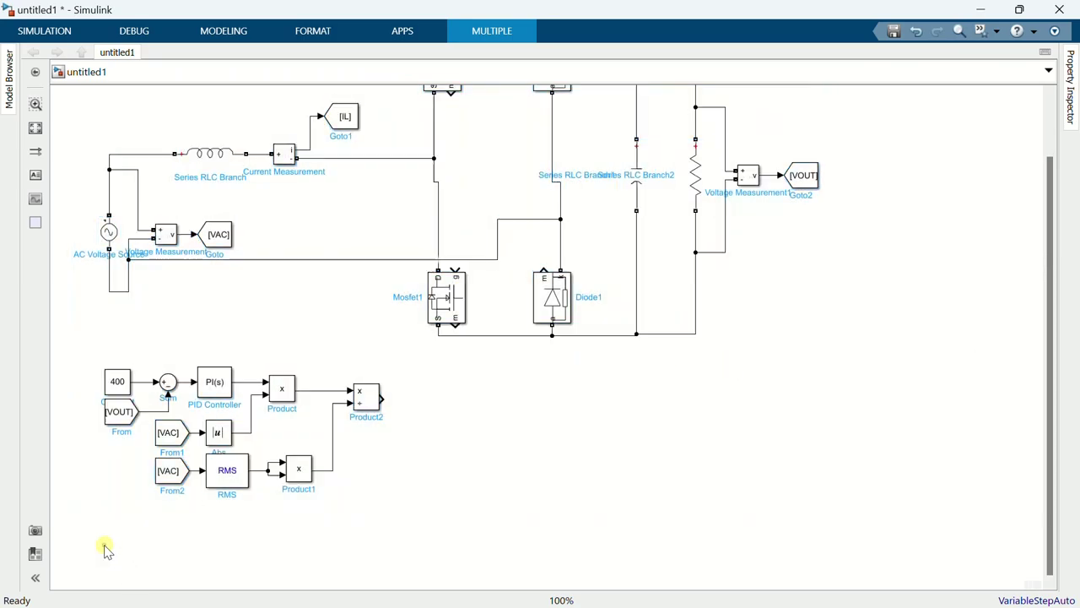
{"action": "left_click", "coordinate": [104, 545]}
{"action": "double_click", "coordinate": [110, 532]}
{"action": "left_click_drag", "start_coordinate": [172, 475], "coordinate": [124, 540]}
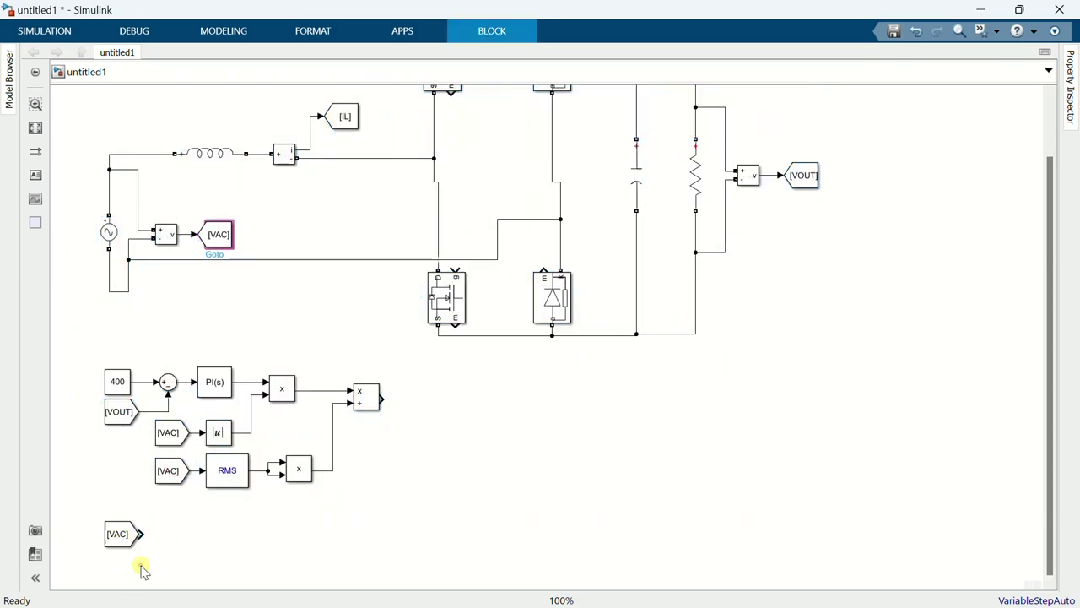
Add a Constant block below the lowest VAC From block and shift both blocks up slightly.
{"action": "left_click", "coordinate": [140, 570]}
{"action": "double_click", "coordinate": [125, 573]}
{"action": "type", "text": "const"}
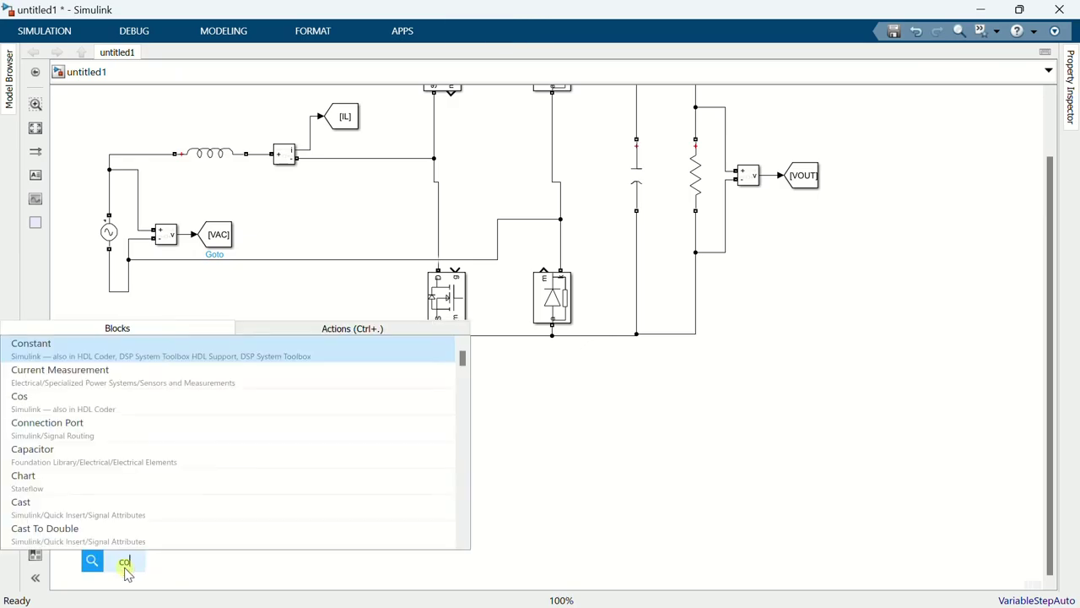
{"action": "left_click", "coordinate": [28, 342]}
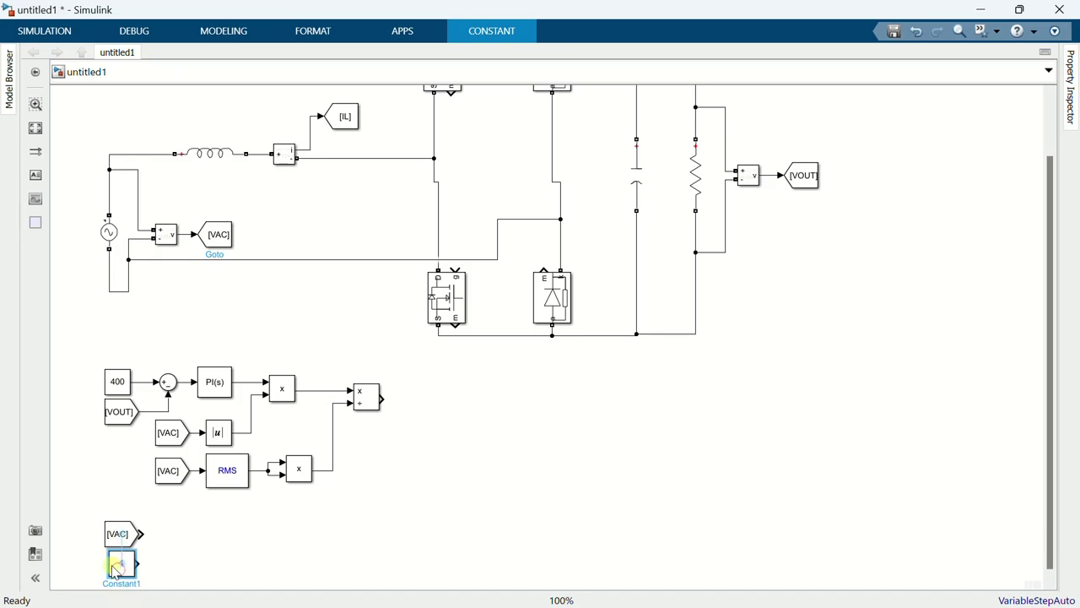
{"action": "left_click_drag", "start_coordinate": [84, 521], "coordinate": [127, 575]}
{"action": "left_click_drag", "start_coordinate": [119, 535], "coordinate": [120, 521]}
{"action": "left_click", "coordinate": [160, 543]}
Set the constant value of the block below the lowest VAC From block to 0.
{"action": "left_click", "coordinate": [118, 550]}
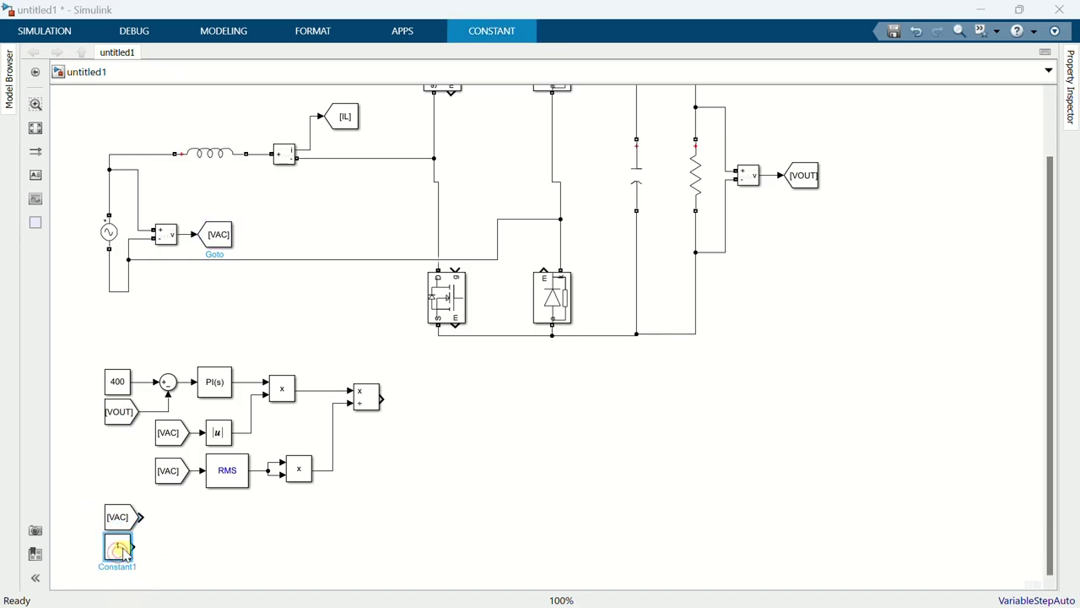
{"action": "double_click", "coordinate": [120, 550]}
{"action": "type", "text": "0"}
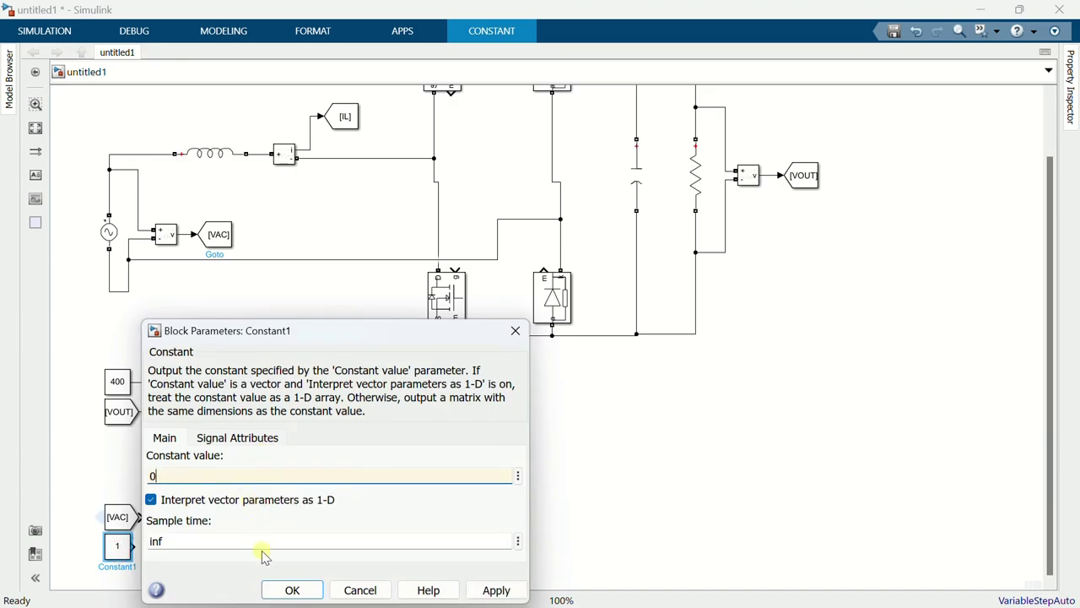
{"action": "left_click", "coordinate": [290, 589]}
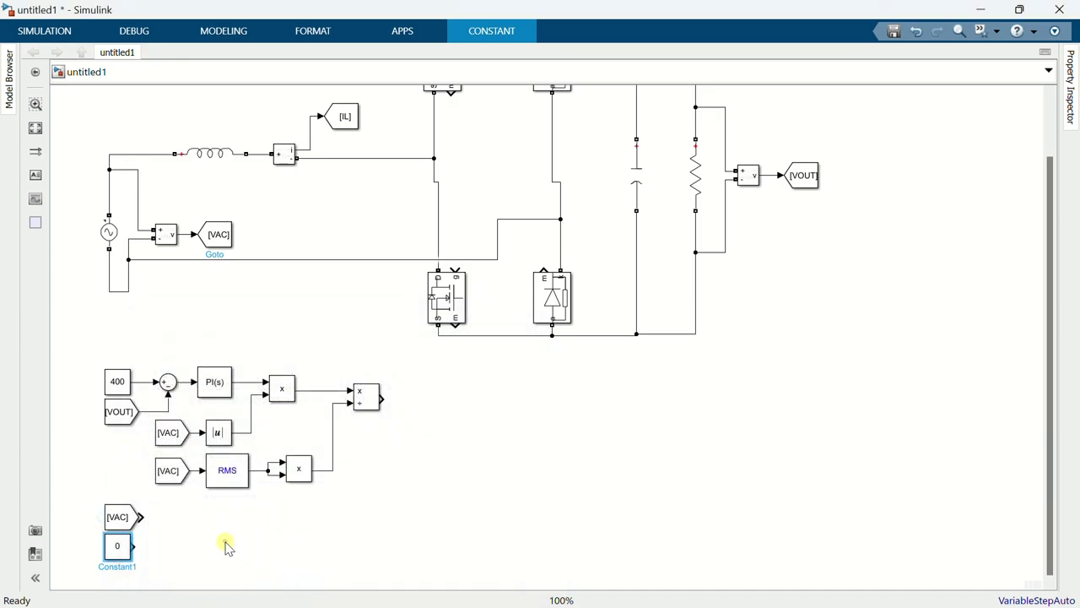
Add a Relational Operator block to the right of the lowest VAC From block and the 0 constant.
{"action": "double_click", "coordinate": [224, 544]}
{"action": "type", "text": "relat"}
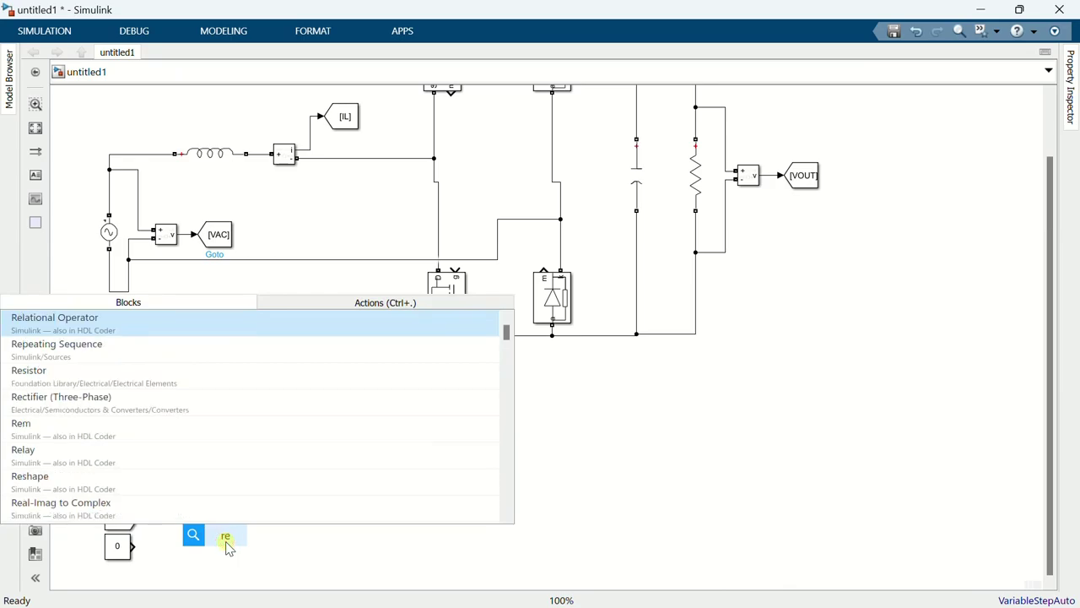
{"action": "left_click", "coordinate": [176, 331]}
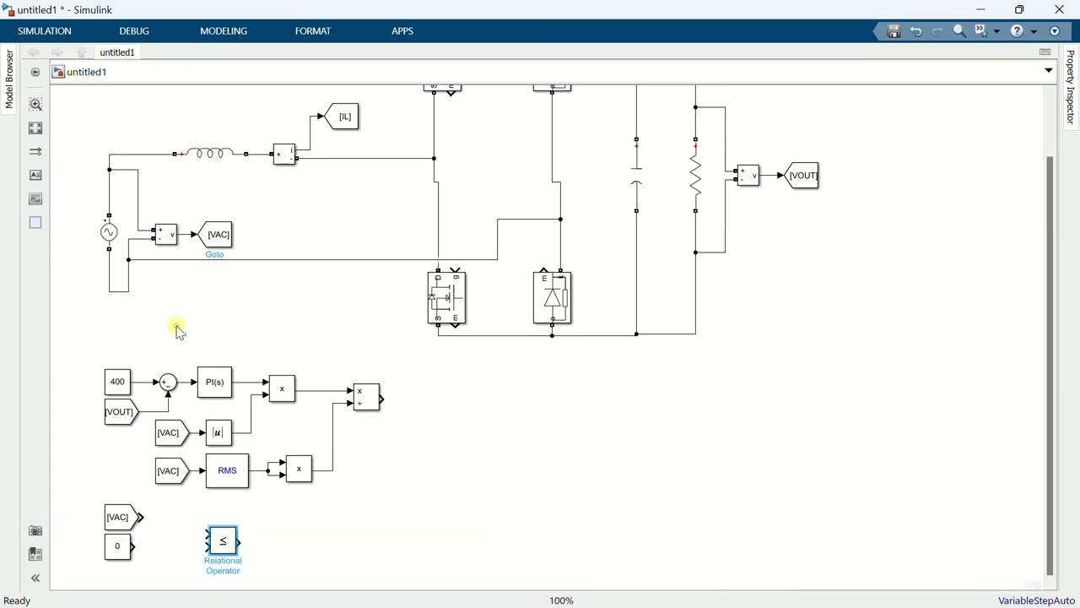
Set the Relational Operator to >= and wire the lowest VAC From block and the 0 constant to its inputs.
{"action": "double_click", "coordinate": [233, 544]}
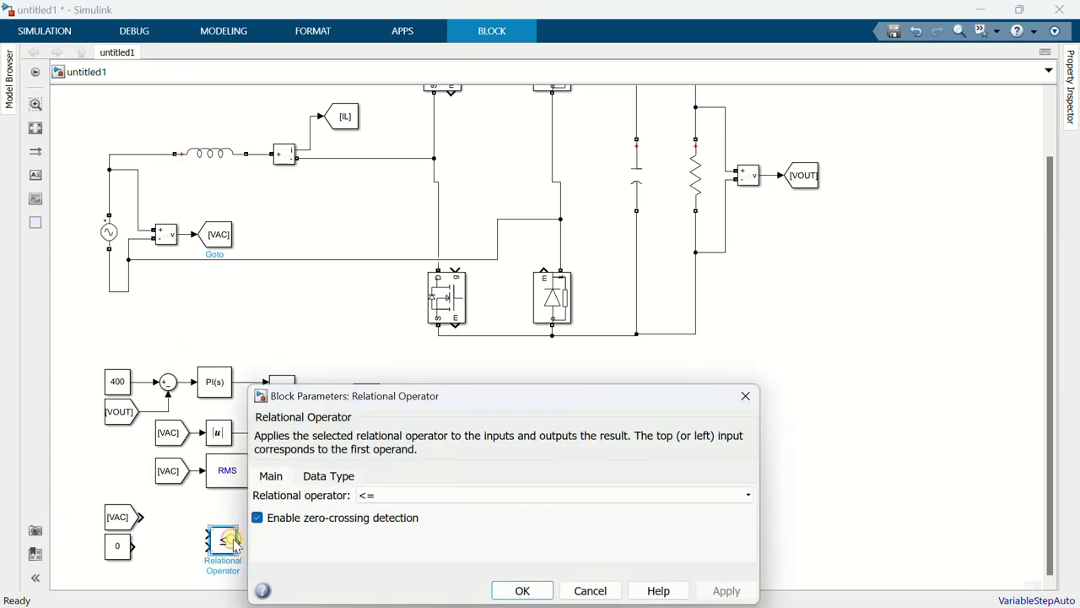
{"action": "left_click", "coordinate": [381, 495]}
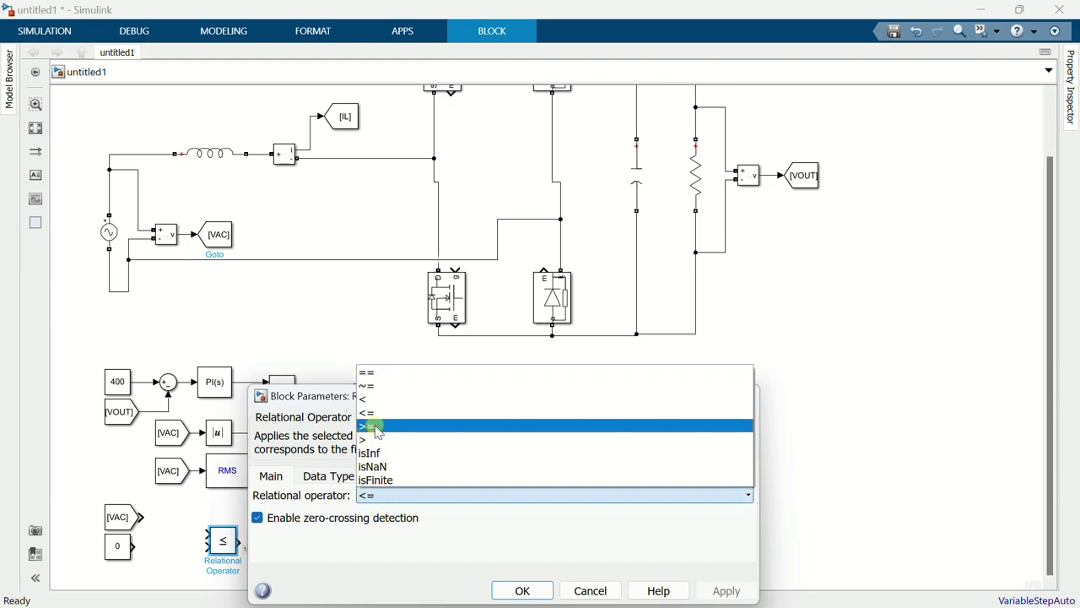
{"action": "left_click", "coordinate": [376, 424]}
{"action": "left_click", "coordinate": [522, 590]}
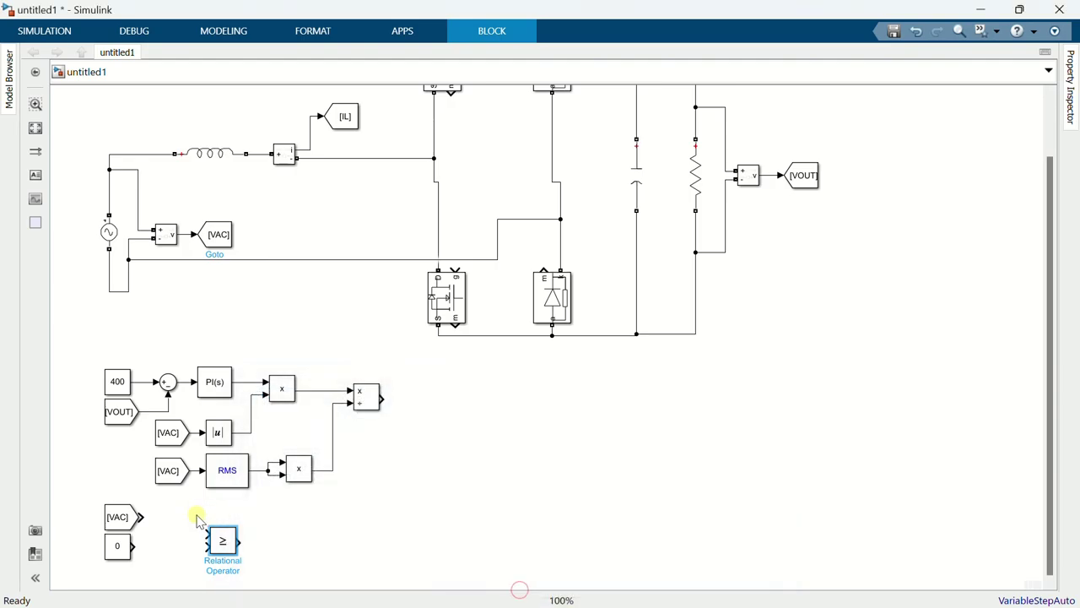
{"action": "left_click_drag", "start_coordinate": [234, 549], "coordinate": [192, 518]}
{"action": "left_click_drag", "start_coordinate": [135, 545], "coordinate": [199, 533]}
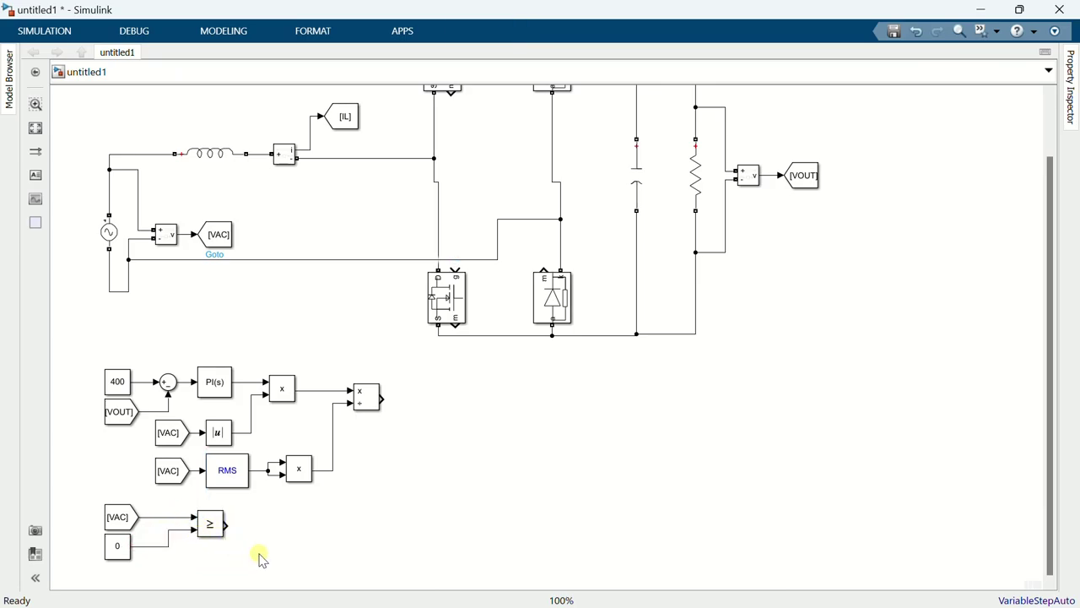
Add a Switch block below and to the right of the rightmost Product block.
{"action": "double_click", "coordinate": [382, 496]}
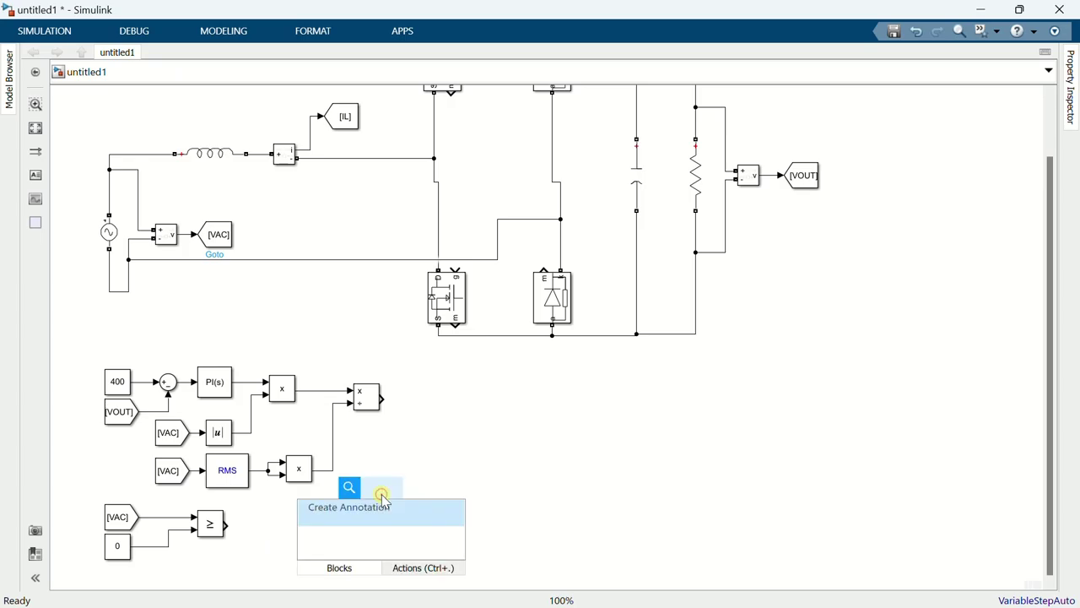
{"action": "type", "text": "swit"}
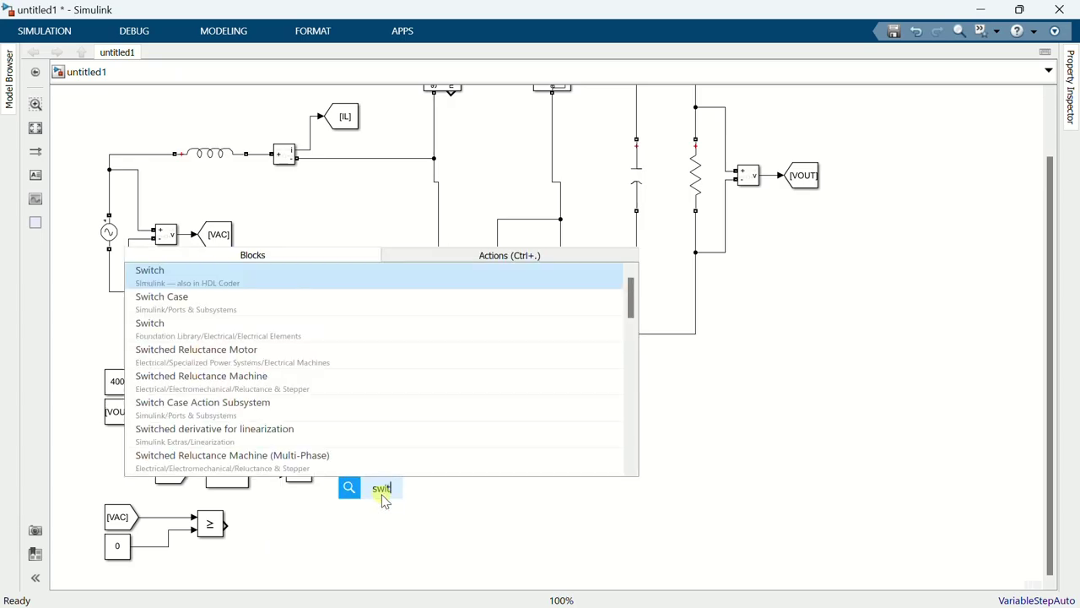
{"action": "left_click", "coordinate": [320, 283]}
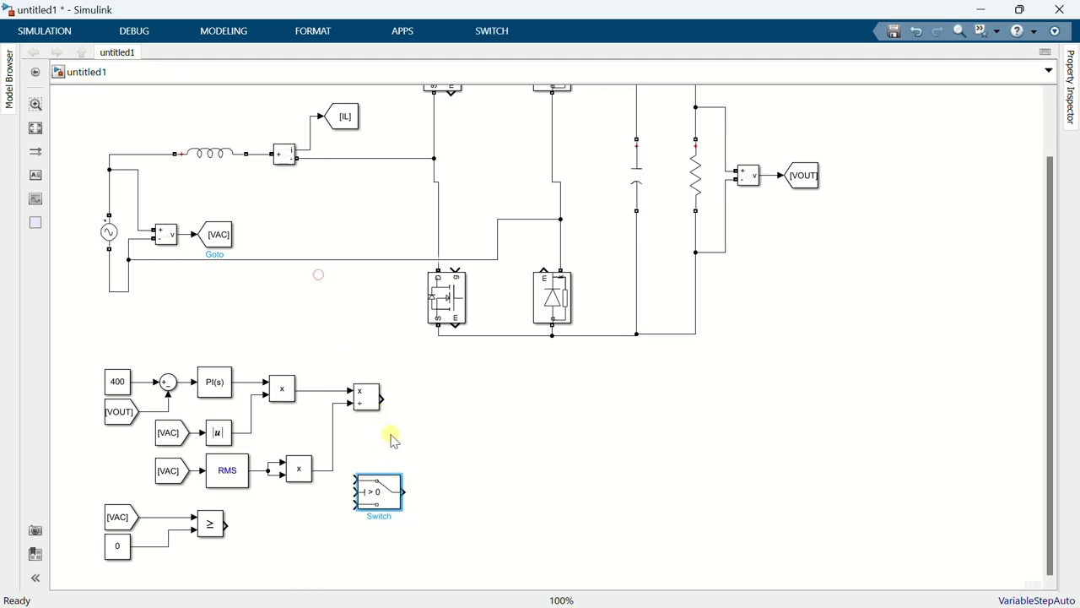
{"action": "left_click_drag", "start_coordinate": [379, 489], "coordinate": [460, 483]}
Try u2 >= Threshold as the Switch's criterion for passing the first input, and set it back to u2 > Threshold.
{"action": "double_click", "coordinate": [459, 482]}
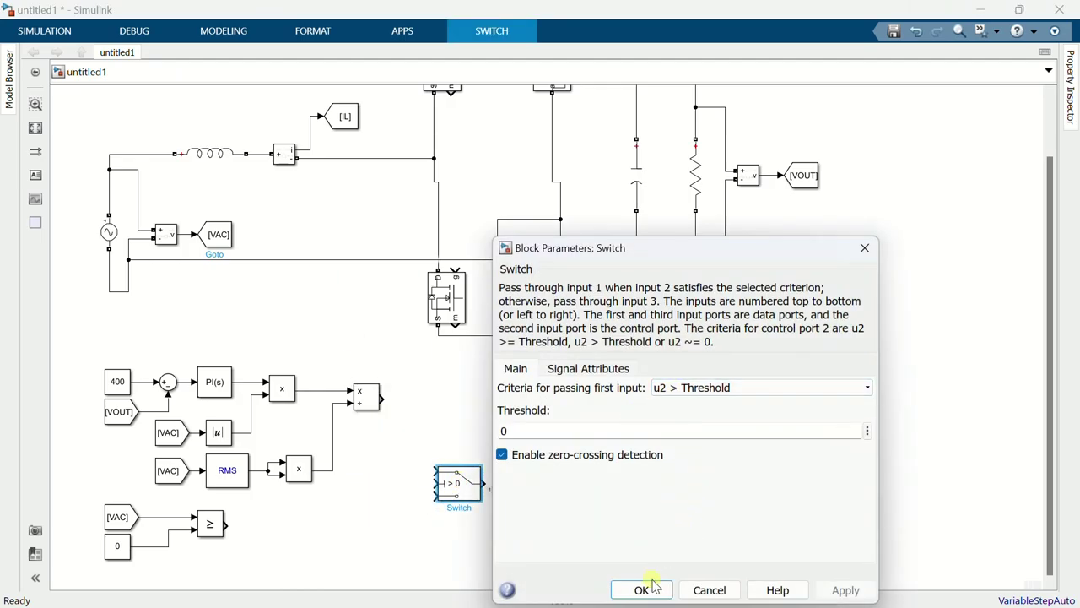
{"action": "left_click", "coordinate": [696, 387]}
{"action": "left_click", "coordinate": [685, 402]}
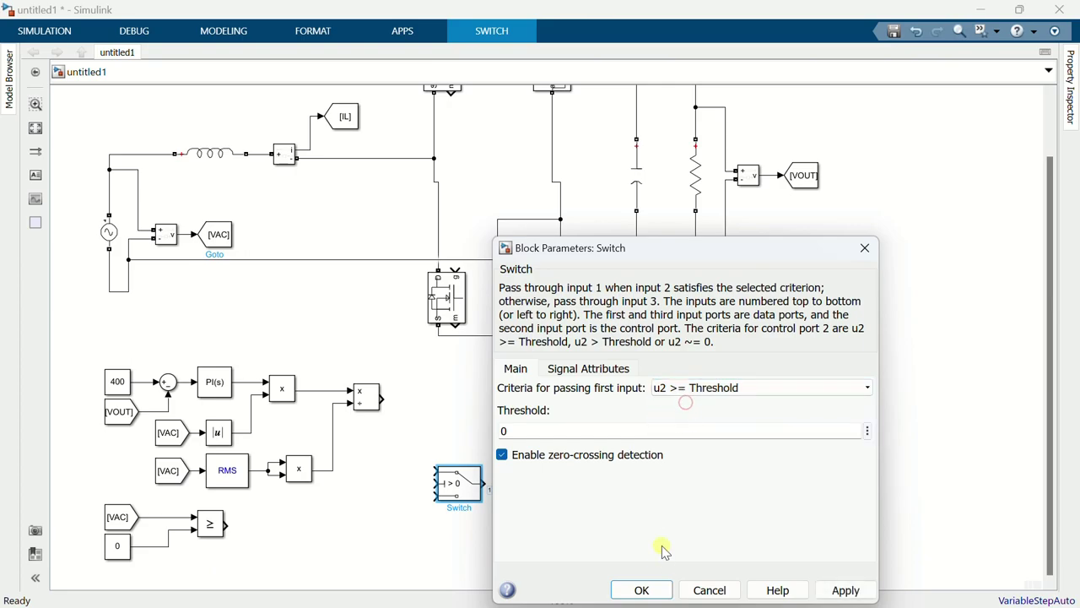
{"action": "left_click", "coordinate": [687, 395]}
{"action": "left_click", "coordinate": [681, 414]}
{"action": "left_click", "coordinate": [642, 589]}
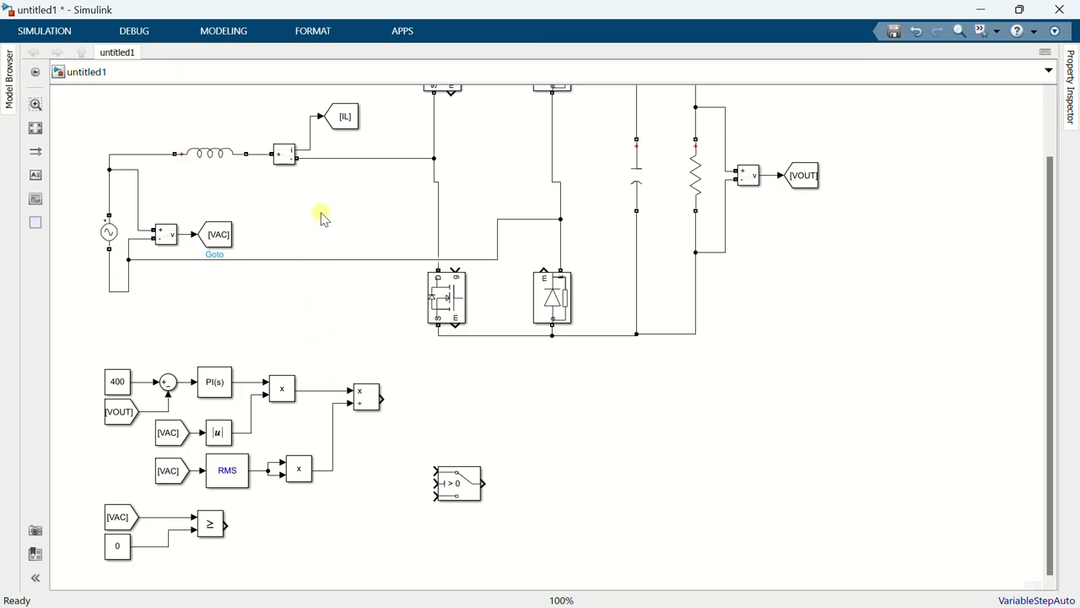
Place two stacked IL From blocks before the Switch, with the upper one wired to its first input, and shift the Switch slightly away.
{"action": "left_click_drag", "start_coordinate": [343, 132], "coordinate": [435, 479]}
{"action": "left_click_drag", "start_coordinate": [361, 470], "coordinate": [361, 504]}
{"action": "mouse_move", "coordinate": [461, 485]}
{"action": "left_mouse_down"}
{"action": "mouse_move", "coordinate": [473, 493]}
{"action": "mouse_move", "coordinate": [477, 484]}
{"action": "left_mouse_up"}
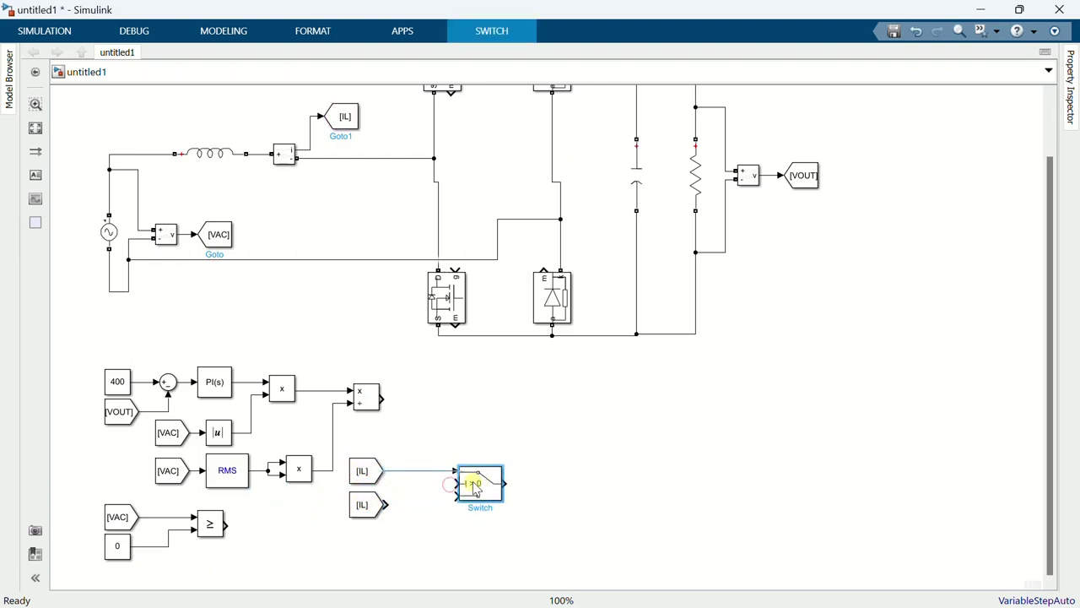
{"action": "left_click_drag", "start_coordinate": [374, 511], "coordinate": [376, 516]}
Add a Gain block between the lower IL From block and the Switch's third input, connected to both.
{"action": "double_click", "coordinate": [390, 521]}
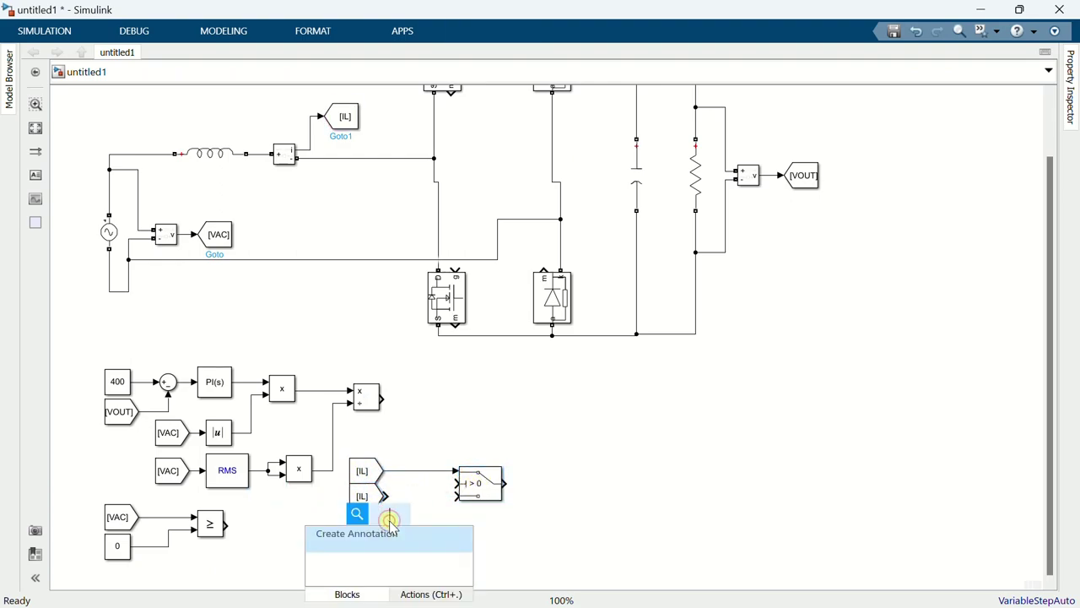
{"action": "type", "text": "gai"}
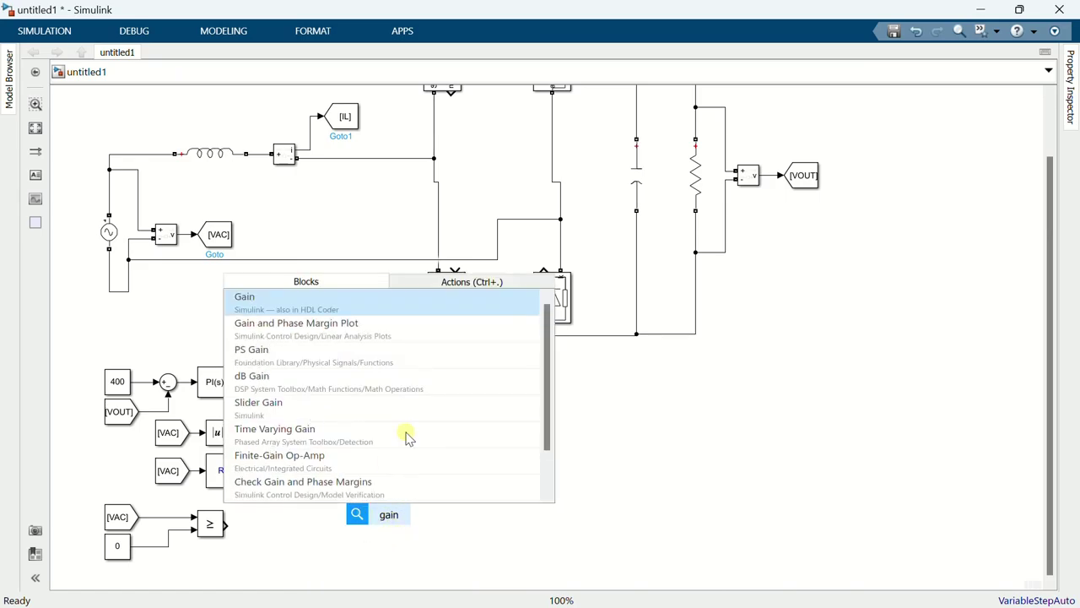
{"action": "type", "text": "n"}
{"action": "left_click", "coordinate": [414, 302]}
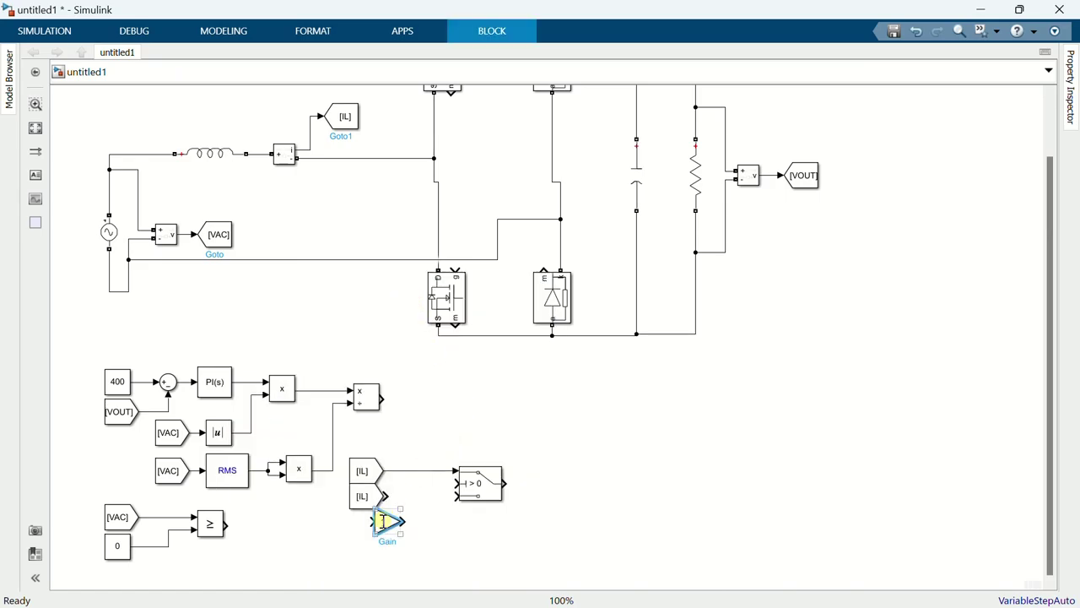
{"action": "left_click_drag", "start_coordinate": [410, 505], "coordinate": [415, 495]}
Set the Gain block's gain to -1 and wire the Relational Operator's output to the Switch's control input.
{"action": "left_click", "coordinate": [415, 497]}
{"action": "double_click", "coordinate": [415, 497]}
{"action": "type", "text": "-1"}
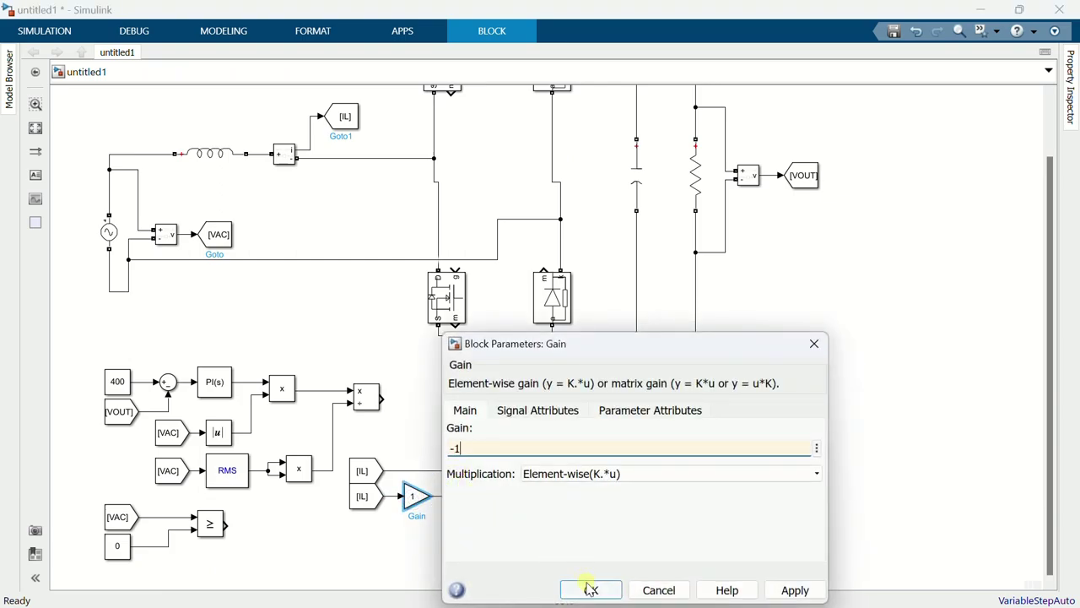
{"action": "left_click", "coordinate": [590, 589]}
{"action": "left_click_drag", "start_coordinate": [231, 526], "coordinate": [454, 489]}
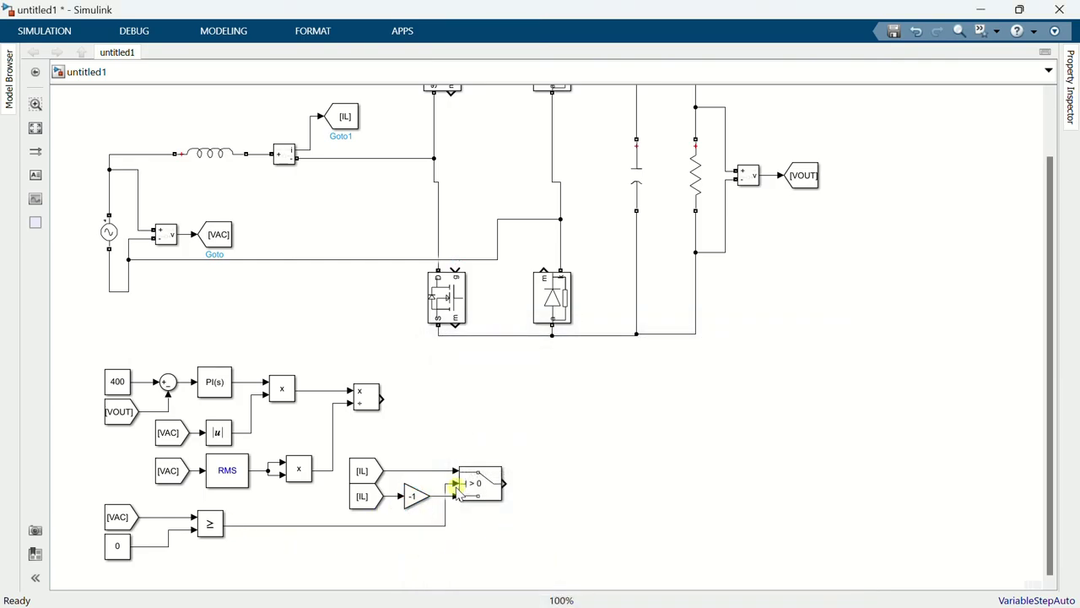
Add a Sum block above the Switch and wire the rightmost Product output and the Switch output to its inputs.
{"action": "double_click", "coordinate": [497, 403]}
{"action": "type", "text": "s"}
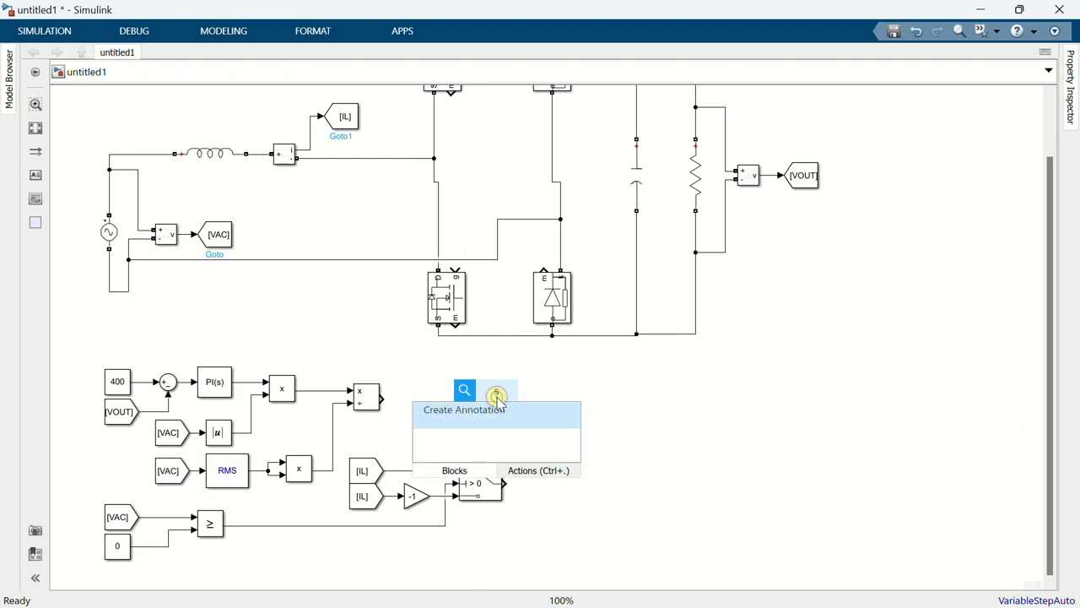
{"action": "type", "text": "um"}
{"action": "left_click", "coordinate": [275, 182]}
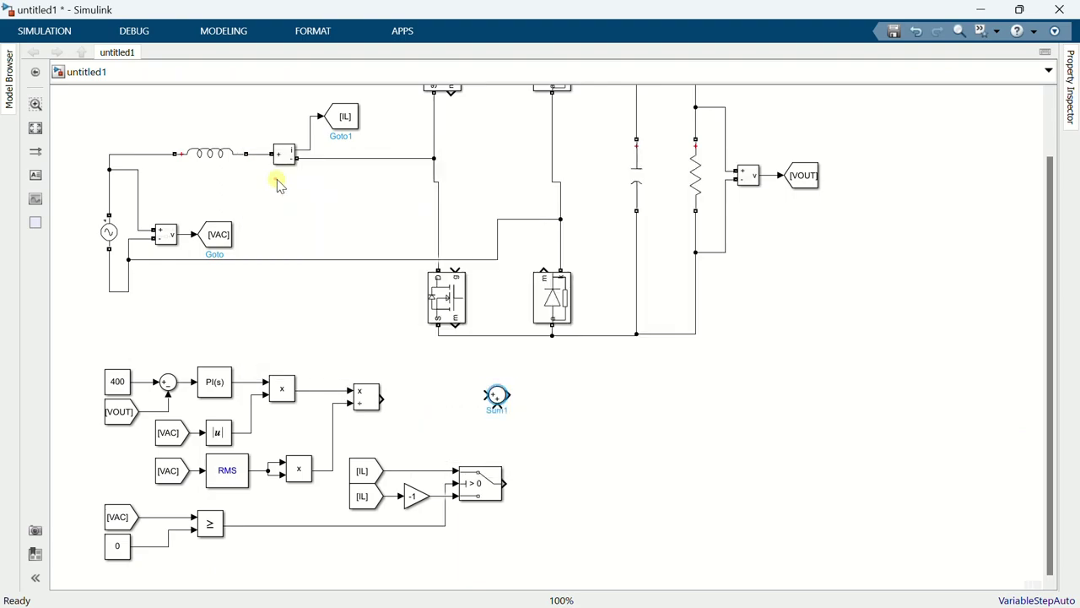
{"action": "left_click_drag", "start_coordinate": [512, 397], "coordinate": [530, 397]}
{"action": "left_click_drag", "start_coordinate": [386, 396], "coordinate": [523, 397]}
{"action": "left_click_drag", "start_coordinate": [510, 483], "coordinate": [532, 404]}
Set the new Sum block's list of signs to |+- so the Switch signal is subtracted.
{"action": "double_click", "coordinate": [531, 395]}
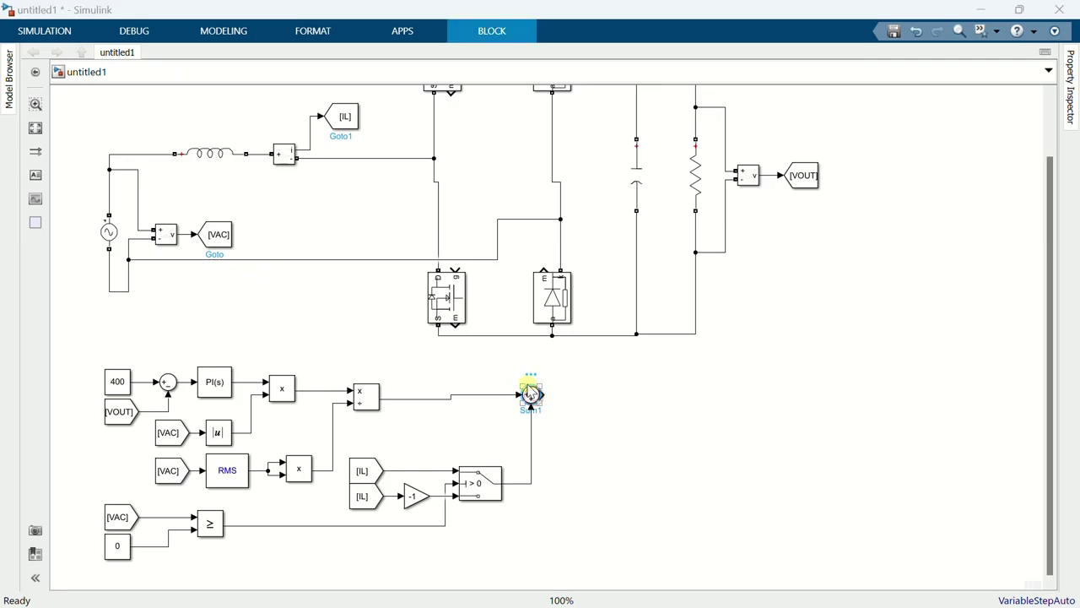
{"action": "left_click", "coordinate": [607, 411]}
{"action": "key", "text": "BackSpace"}
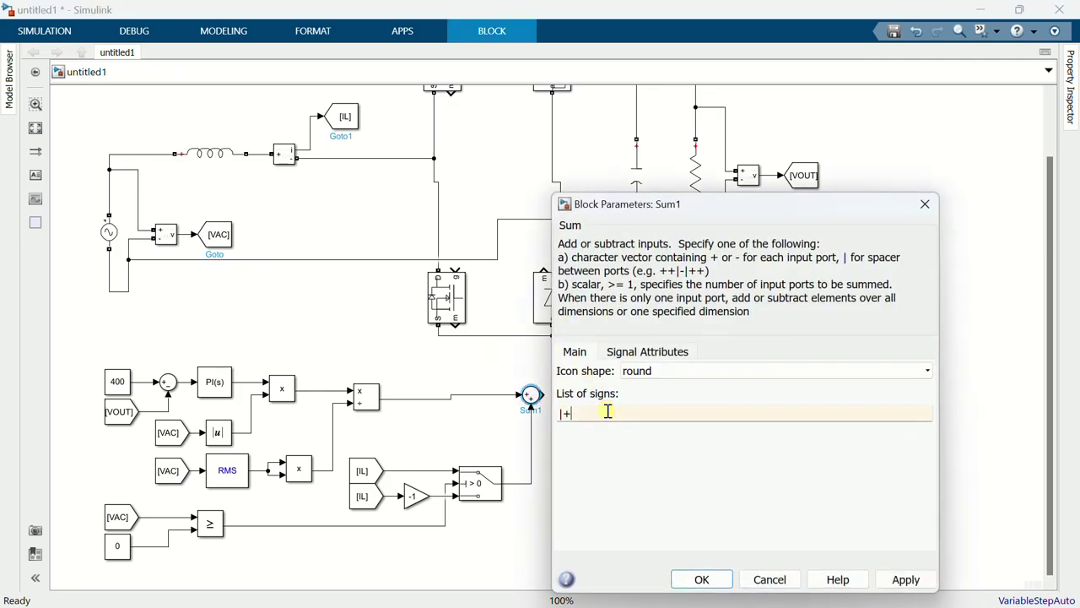
{"action": "left_click", "coordinate": [700, 578]}
Add a PID Controller block to the right of the new Sum block and connect it to the Sum output.
{"action": "left_click", "coordinate": [35, 128]}
{"action": "left_click", "coordinate": [709, 529]}
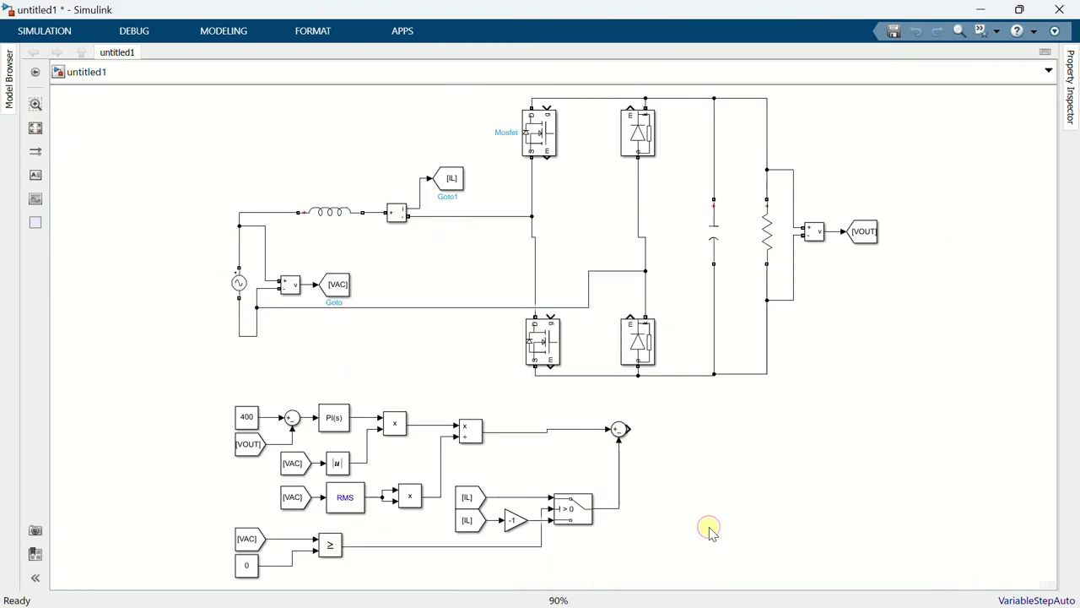
{"action": "scroll", "coordinate": [678, 439], "scroll_direction": "down", "scroll_amount": 1}
{"action": "double_click", "coordinate": [678, 439]}
{"action": "type", "text": "pid"}
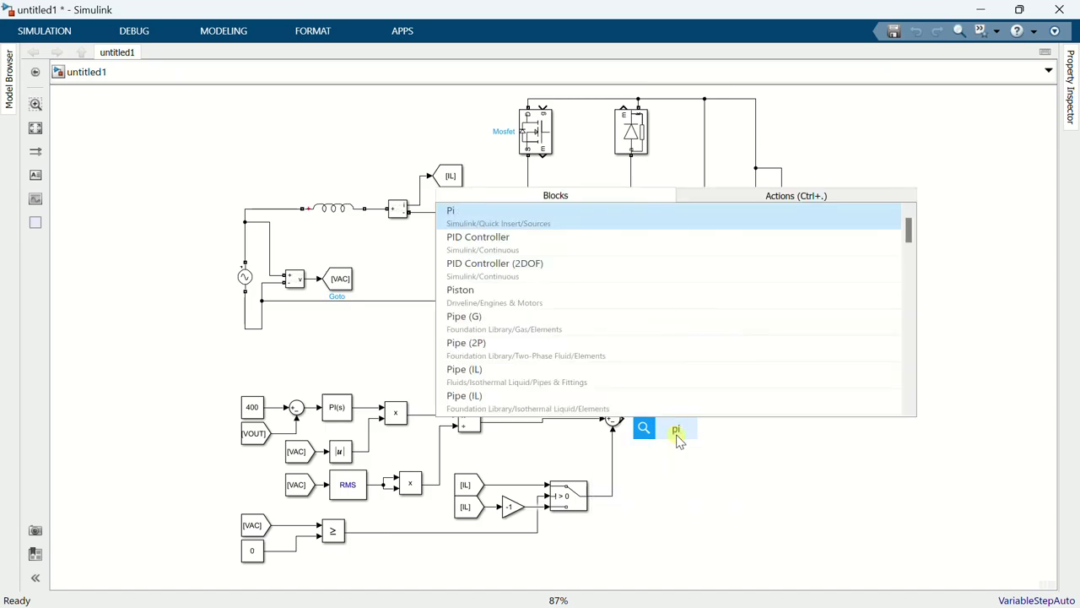
{"action": "left_click", "coordinate": [573, 217]}
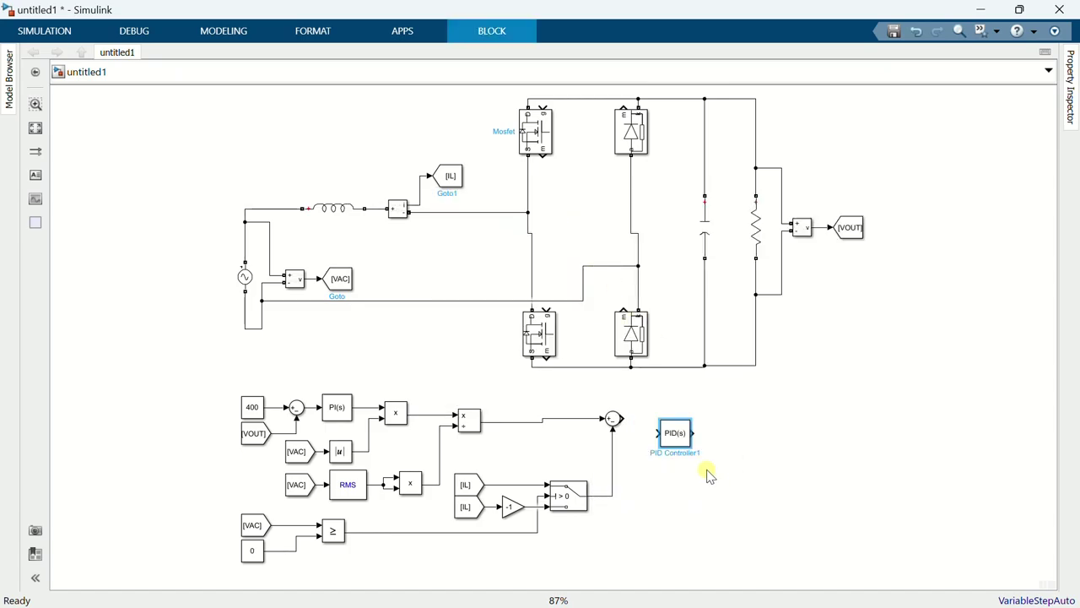
{"action": "left_click_drag", "start_coordinate": [675, 434], "coordinate": [660, 420]}
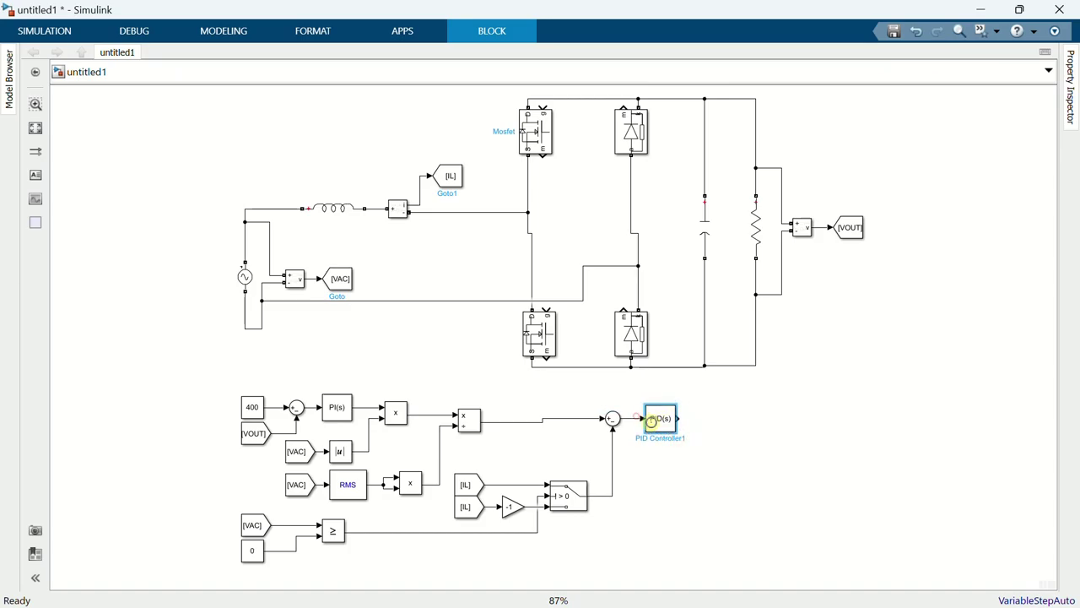
Configure the new PID Controller as a PI controller with proportional gain 10 and integral gain 0.5.
{"action": "double_click", "coordinate": [661, 426]}
{"action": "left_click", "coordinate": [277, 278]}
{"action": "left_click", "coordinate": [115, 306]}
{"action": "left_click_drag", "start_coordinate": [175, 190], "coordinate": [393, 116]}
{"action": "type", "text": "10"}
{"action": "double_click", "coordinate": [404, 445]}
{"action": "type", "text": "0.5"}
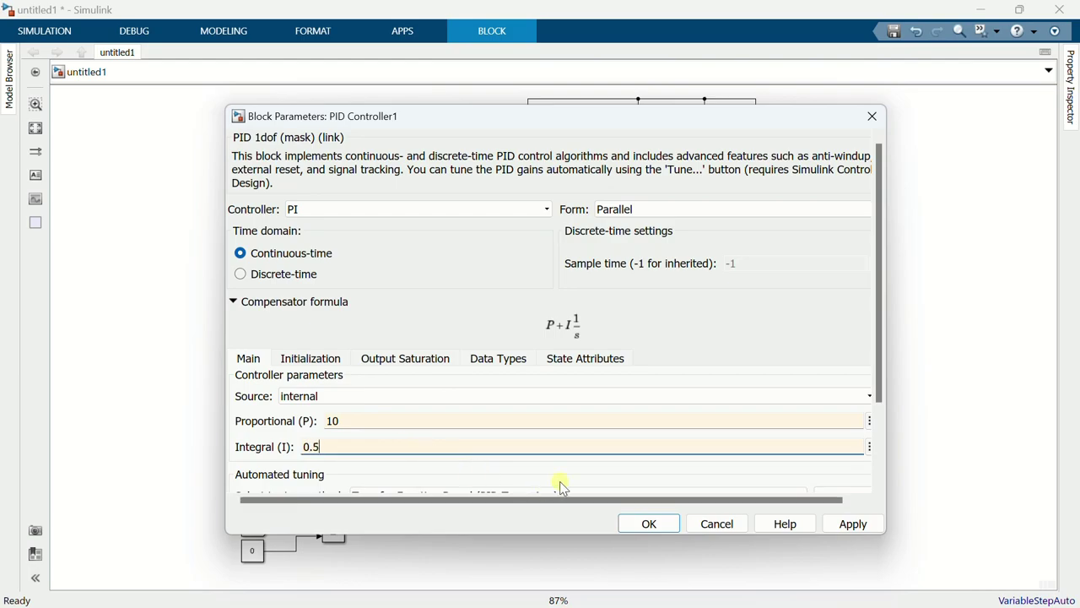
{"action": "left_click", "coordinate": [657, 524]}
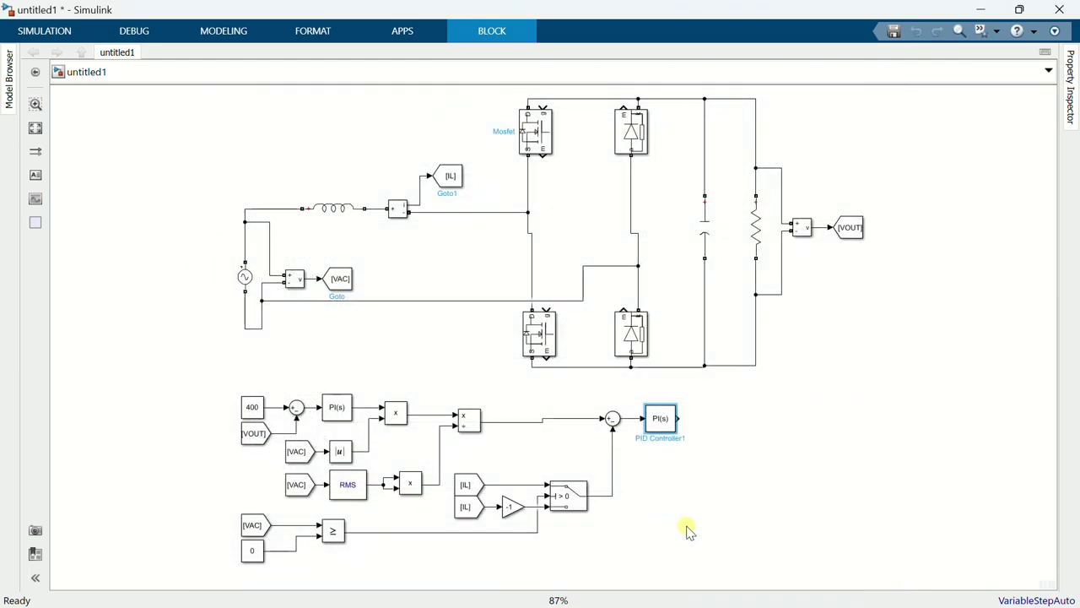
Add a Relational Operator block to the right of the second PI controller and connect its first input to the controller output.
{"action": "type", "text": "e"}
{"action": "key", "text": "BackSpace"}
{"action": "type", "text": "rela"}
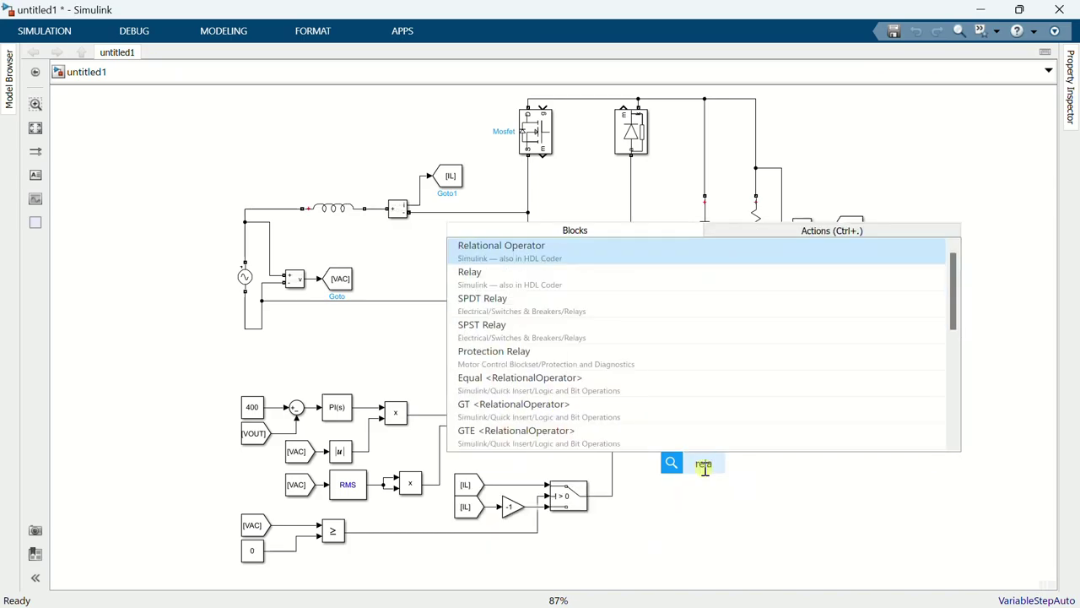
{"action": "left_click", "coordinate": [628, 262]}
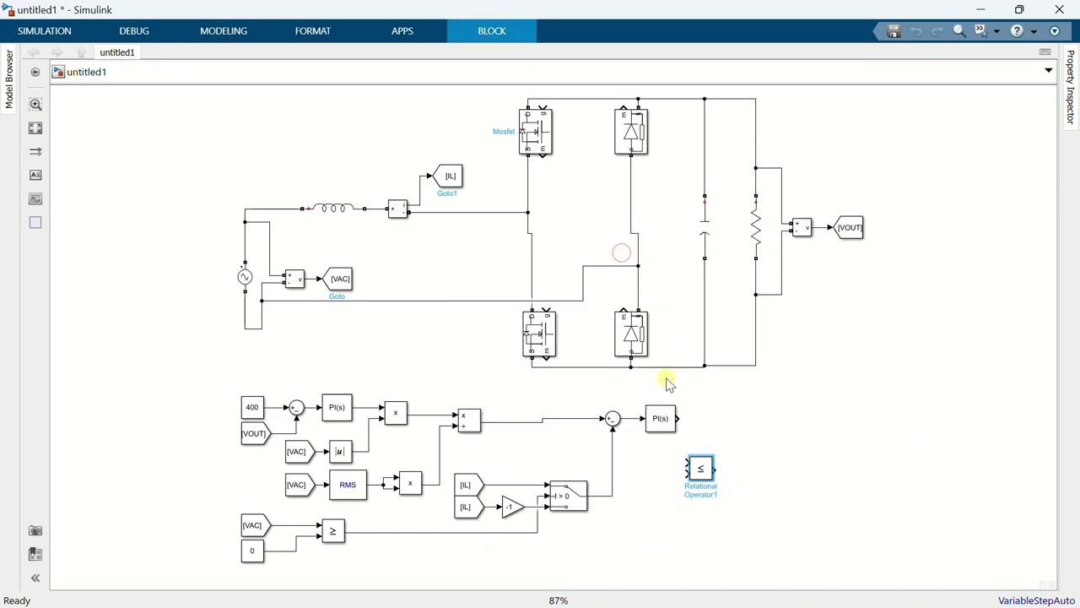
{"action": "left_click_drag", "start_coordinate": [730, 431], "coordinate": [735, 421]}
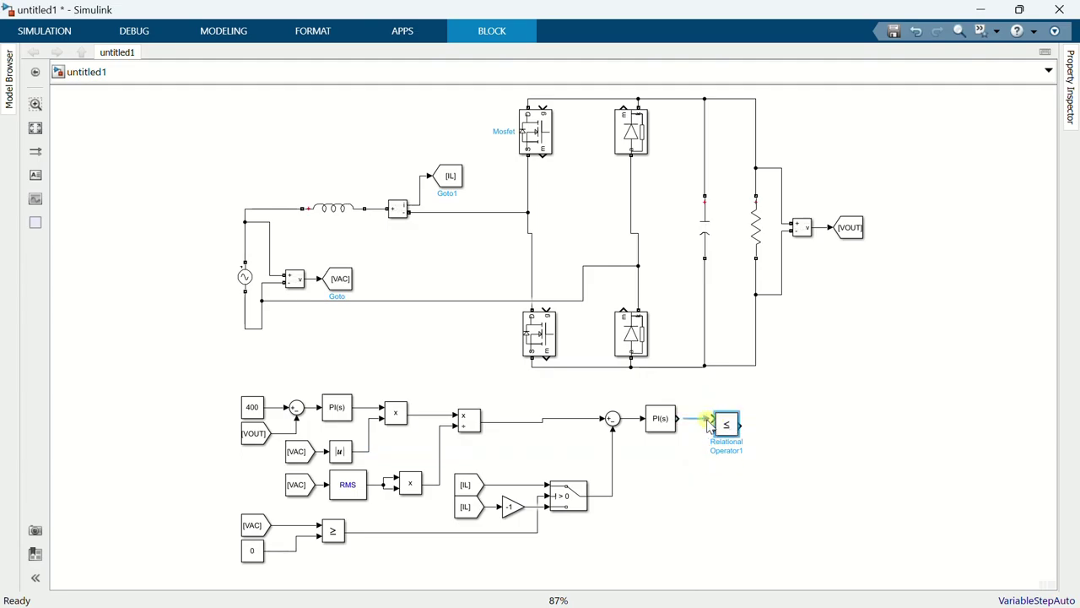
Set the relational operator of the block after the second PI controller to >=.
{"action": "double_click", "coordinate": [727, 421]}
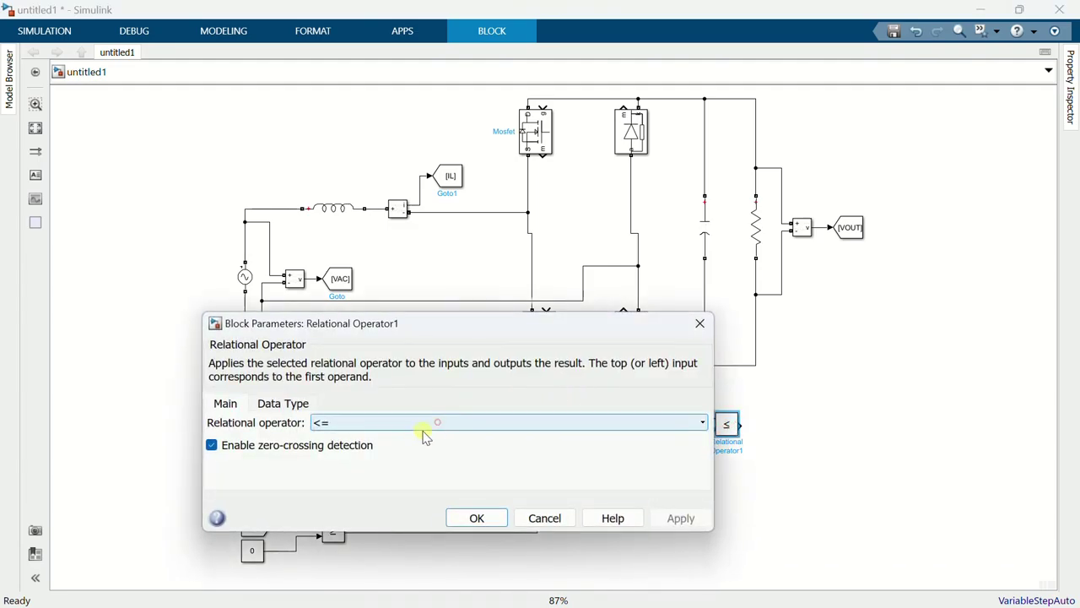
{"action": "left_click", "coordinate": [437, 422]}
{"action": "left_click", "coordinate": [336, 492]}
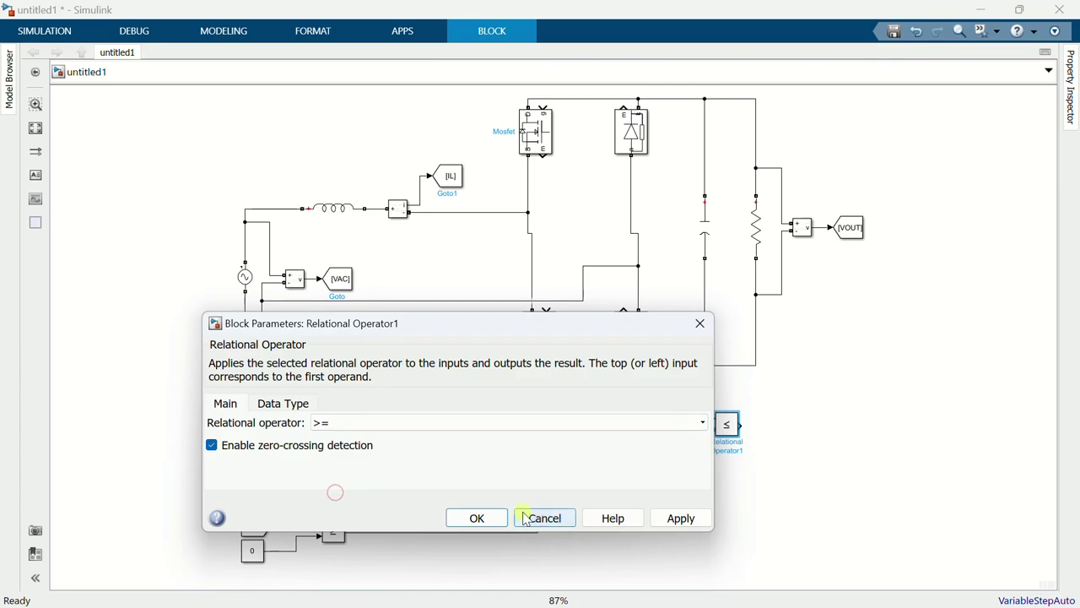
{"action": "left_click", "coordinate": [477, 517]}
Add a Repeating Sequence block below the second PI controller and connect it to the second input of the neighbouring relational operator.
{"action": "double_click", "coordinate": [652, 490]}
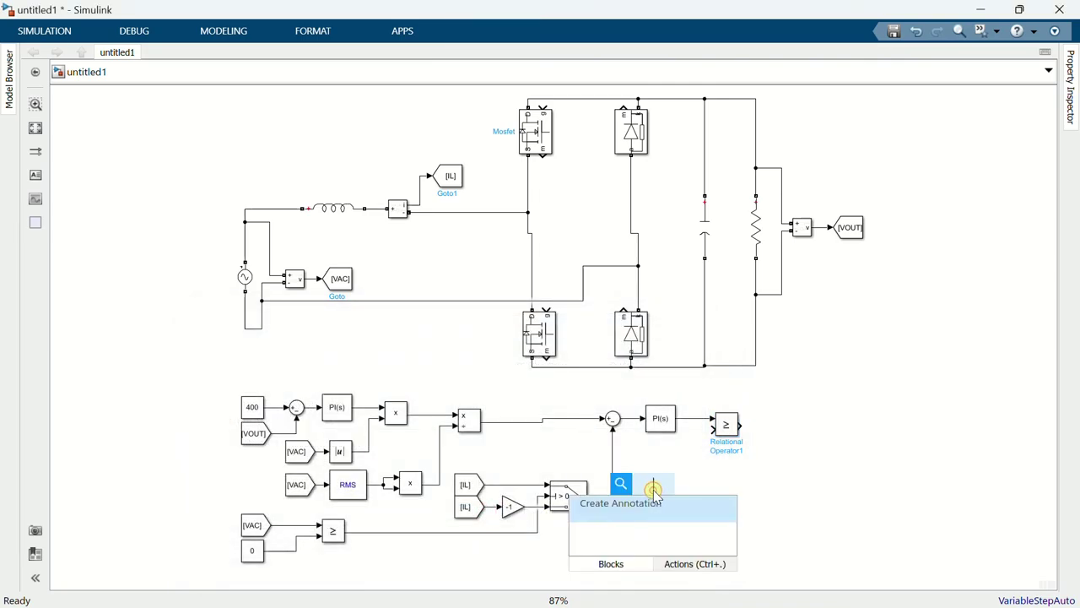
{"action": "type", "text": "repea"}
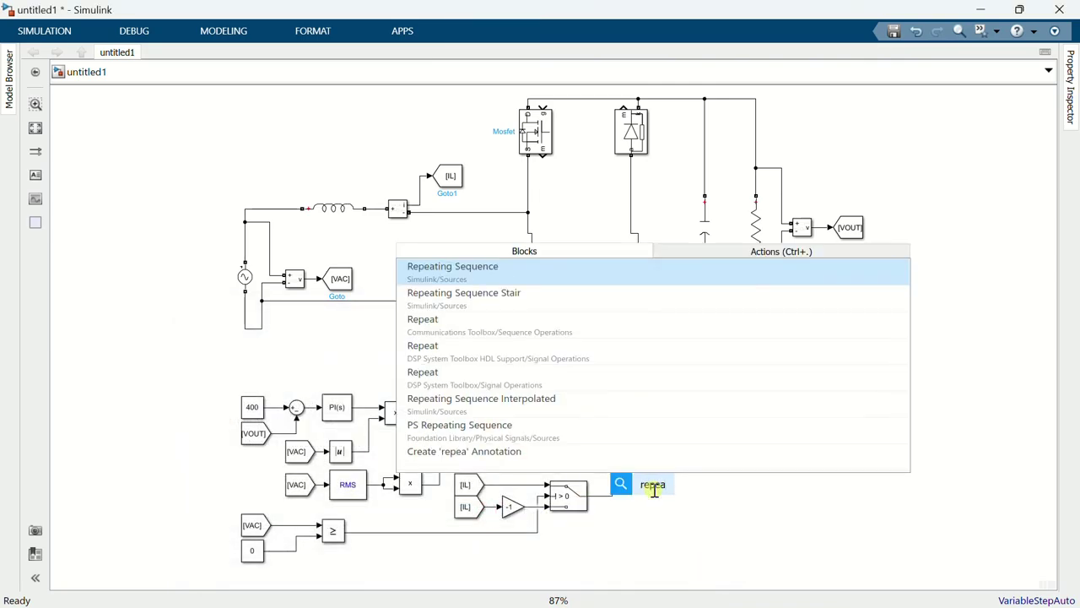
{"action": "left_click", "coordinate": [517, 283]}
{"action": "left_click_drag", "start_coordinate": [650, 496], "coordinate": [669, 454]}
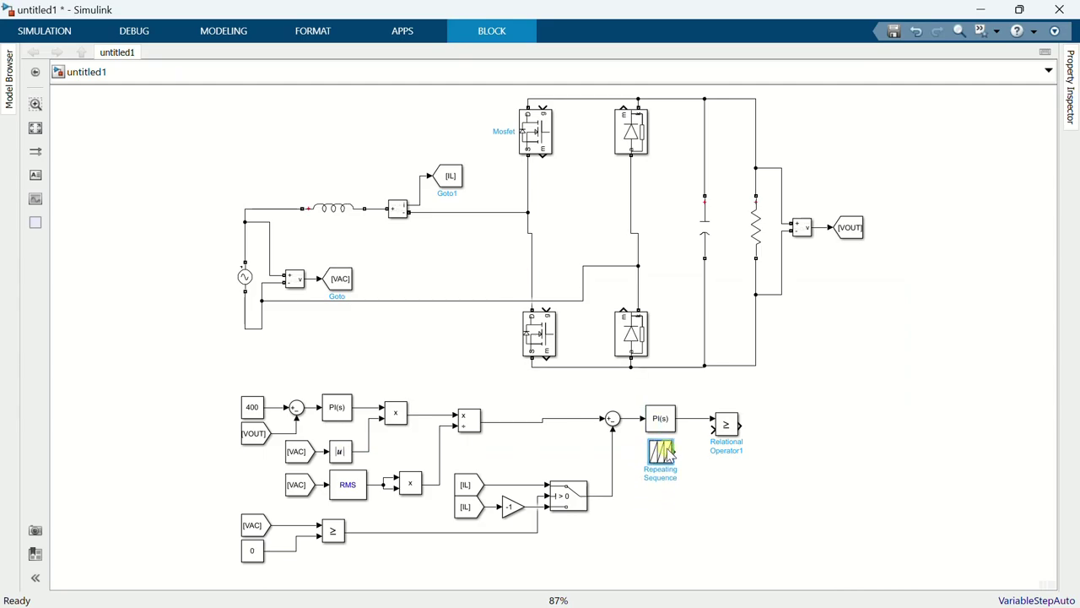
{"action": "left_click", "coordinate": [714, 424], "text": "shift"}
{"action": "left_click", "coordinate": [686, 475]}
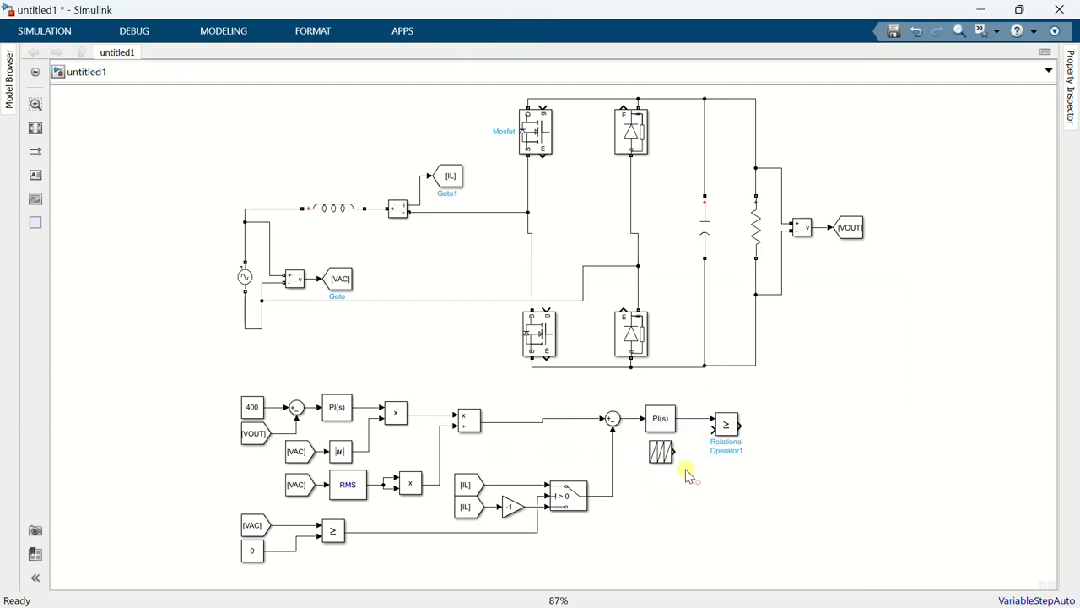
{"action": "left_click_drag", "start_coordinate": [675, 454], "coordinate": [710, 442]}
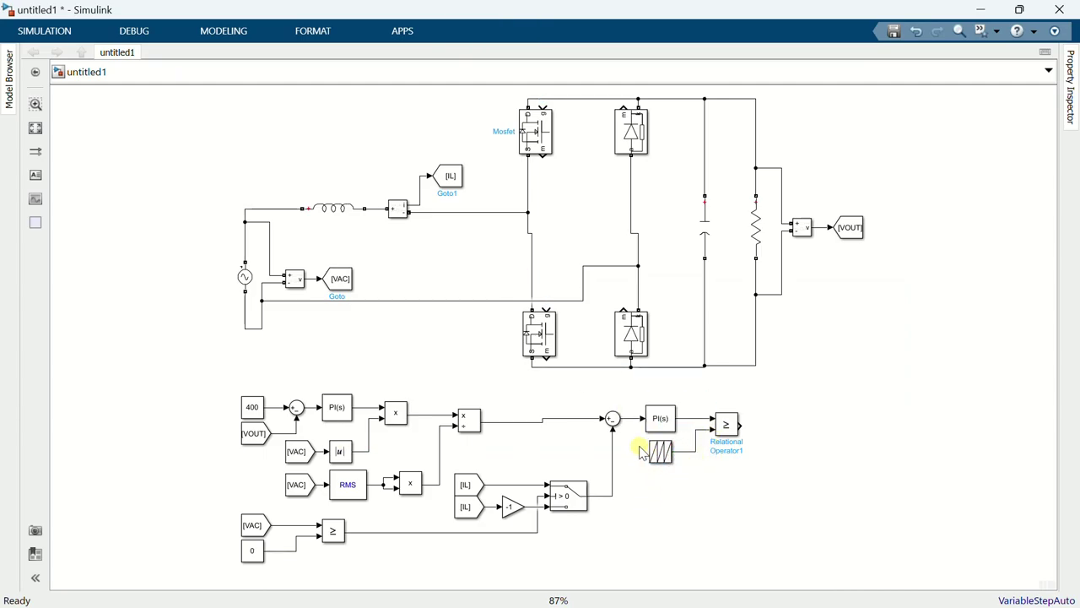
Set the Repeating Sequence time values to [0 1/80000 1/40000] and its output values to [0 1 0].
{"action": "double_click", "coordinate": [657, 454]}
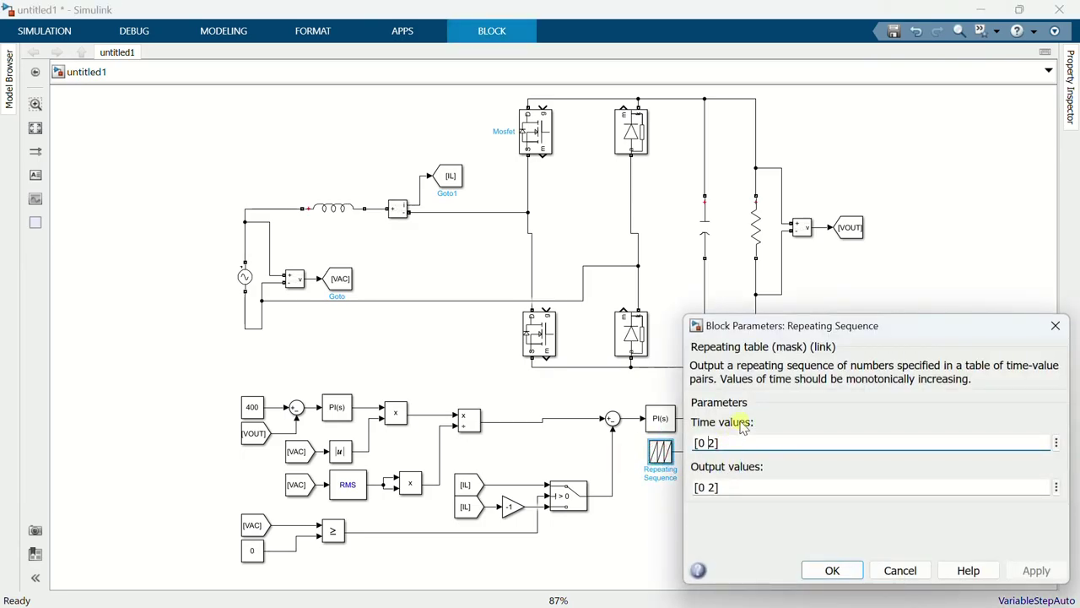
{"action": "key", "text": "BackSpace"}
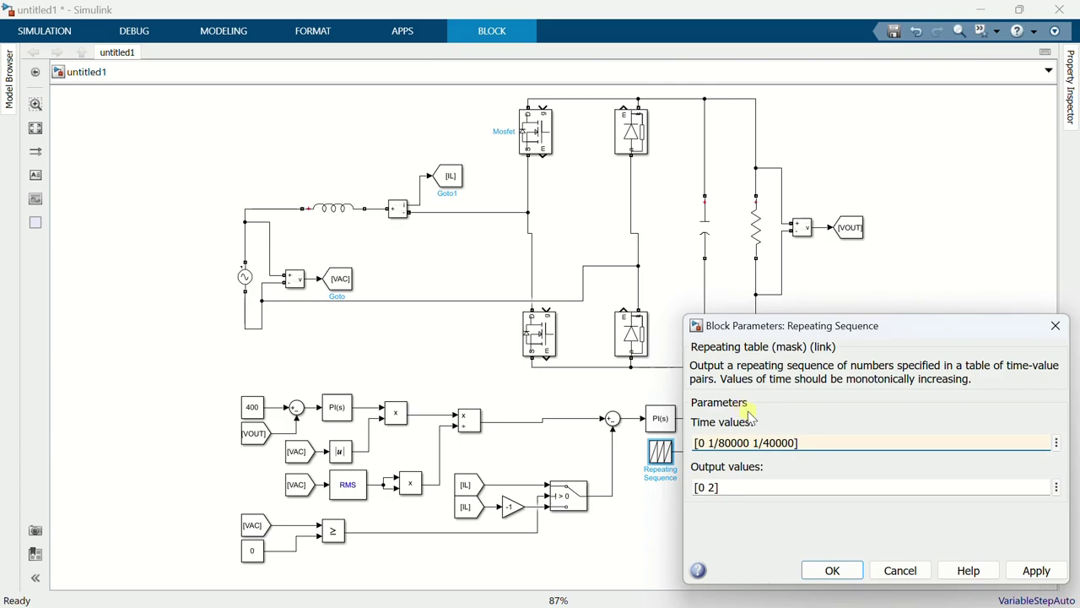
{"action": "key", "text": "Tab"}
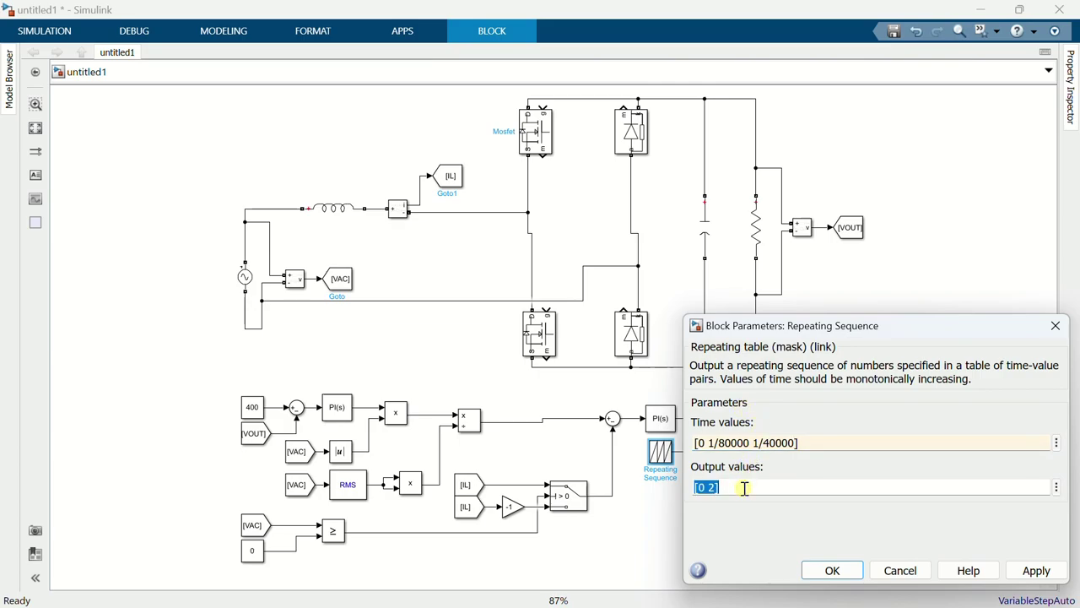
{"action": "key", "text": "BackSpace"}
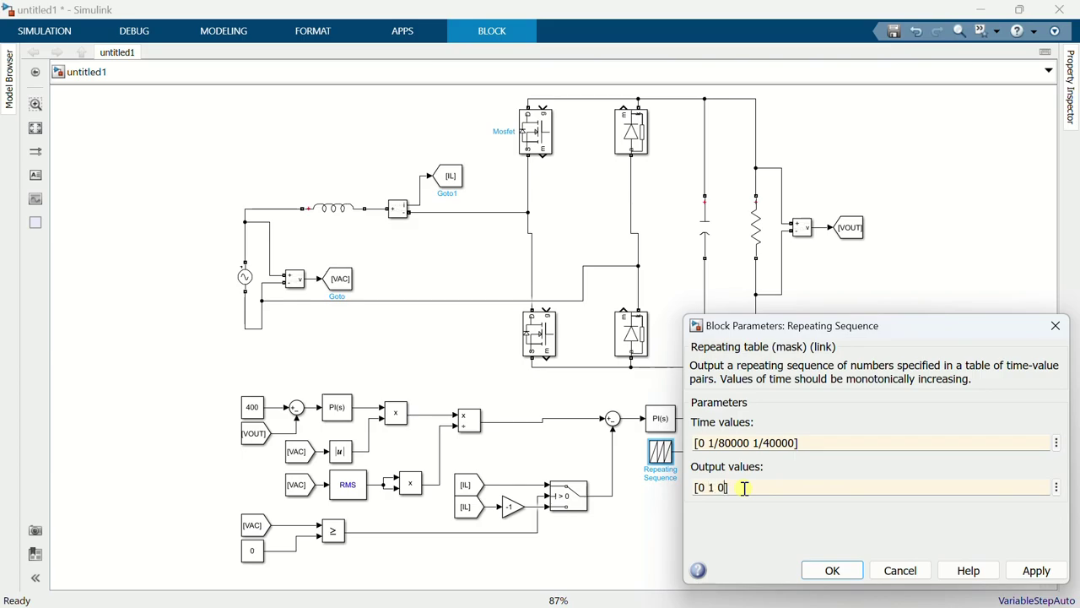
{"action": "left_click", "coordinate": [832, 570]}
{"action": "left_click", "coordinate": [796, 440]}
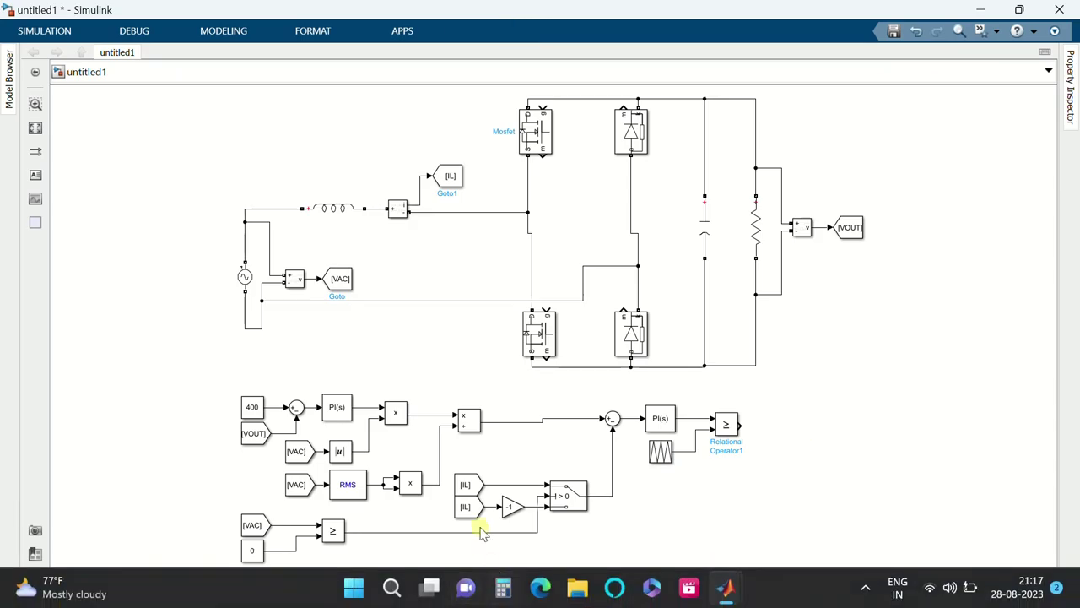
Add a Goto block to the right of the PWM relational operator and connect it to the operator's output.
{"action": "left_click", "coordinate": [697, 510]}
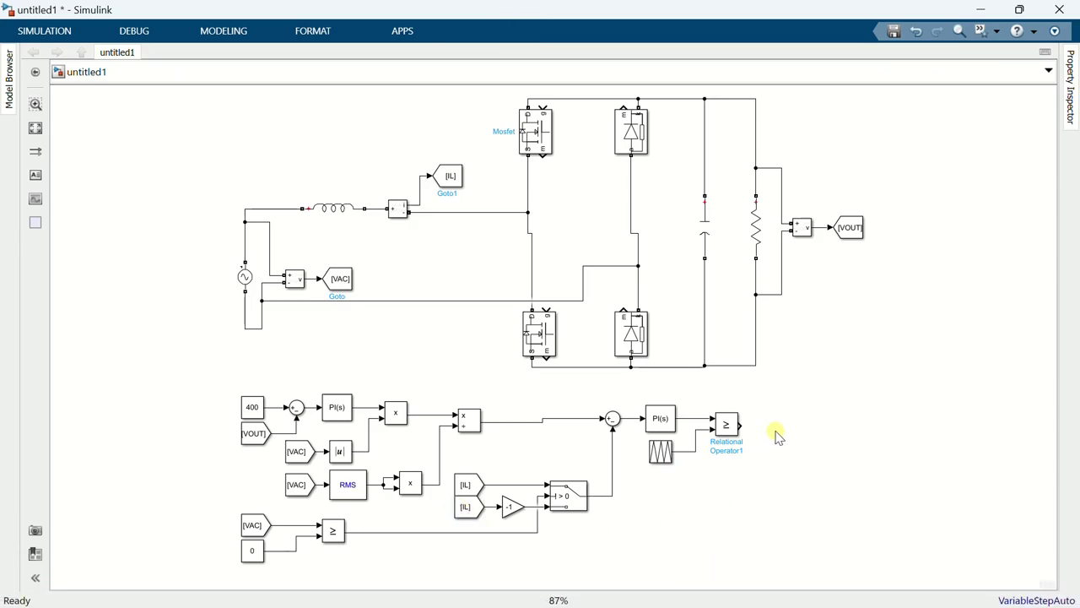
{"action": "type", "text": "got"}
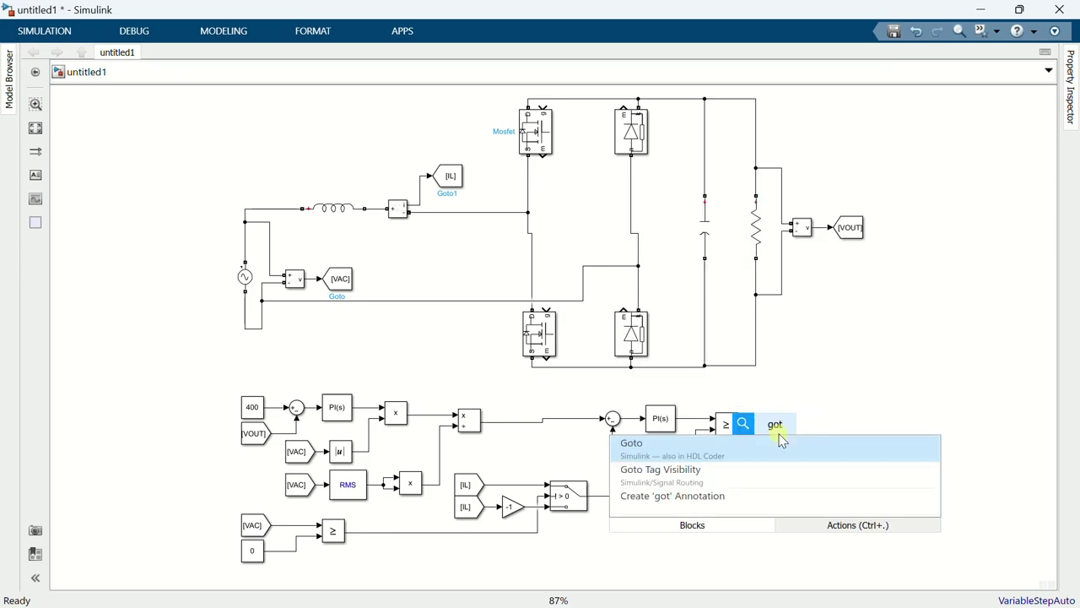
{"action": "left_click", "coordinate": [780, 445]}
{"action": "left_click_drag", "start_coordinate": [775, 430], "coordinate": [830, 430]}
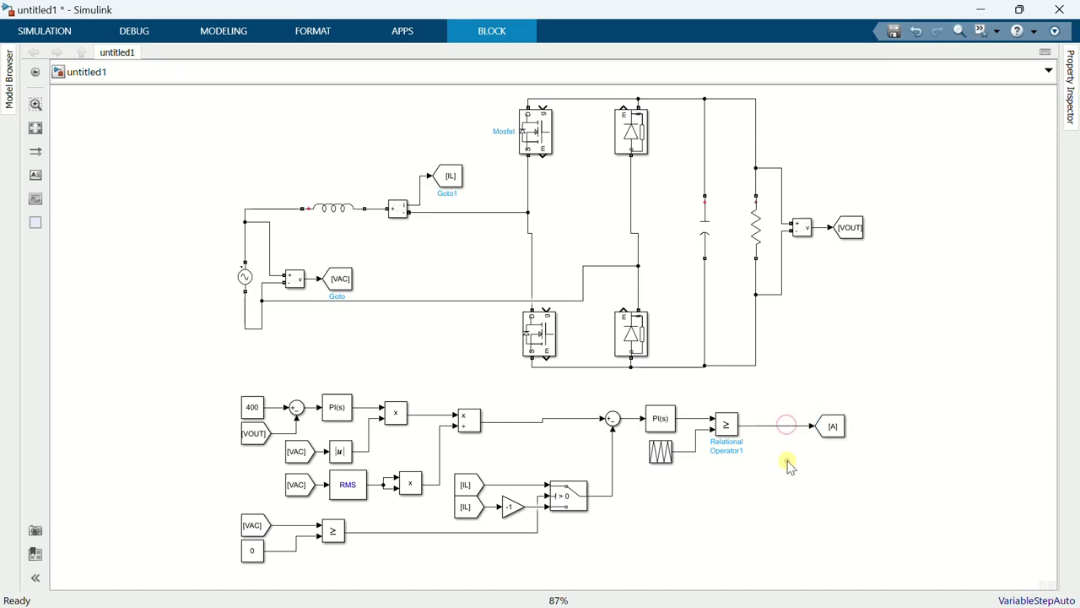
Add a Logical Operator block below the PWM comparison output line and set its operator to NOT.
{"action": "double_click", "coordinate": [787, 459]}
{"action": "type", "text": "logi"}
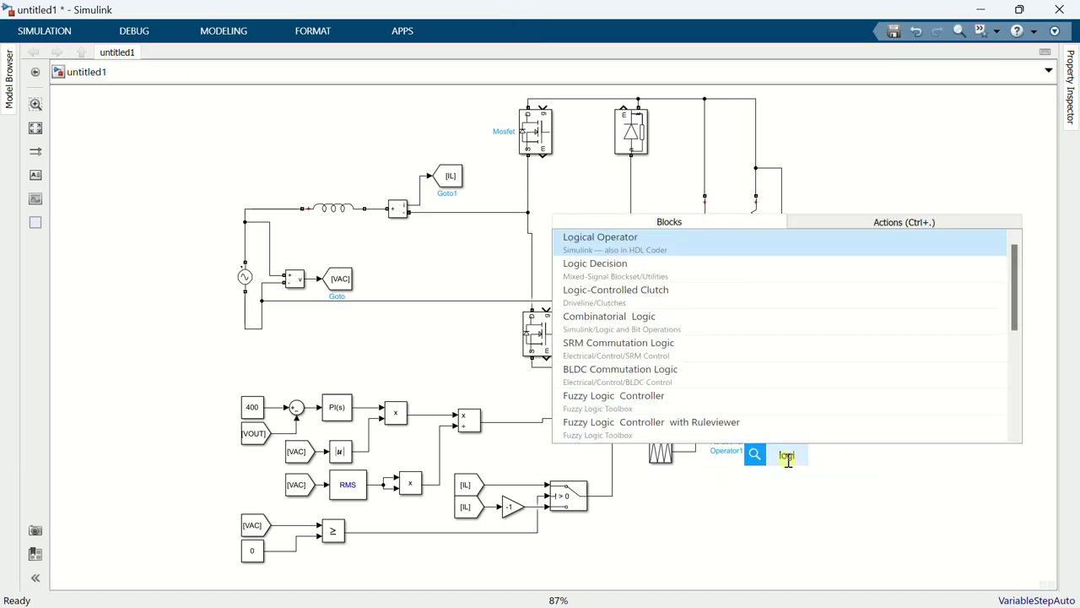
{"action": "left_click", "coordinate": [611, 244]}
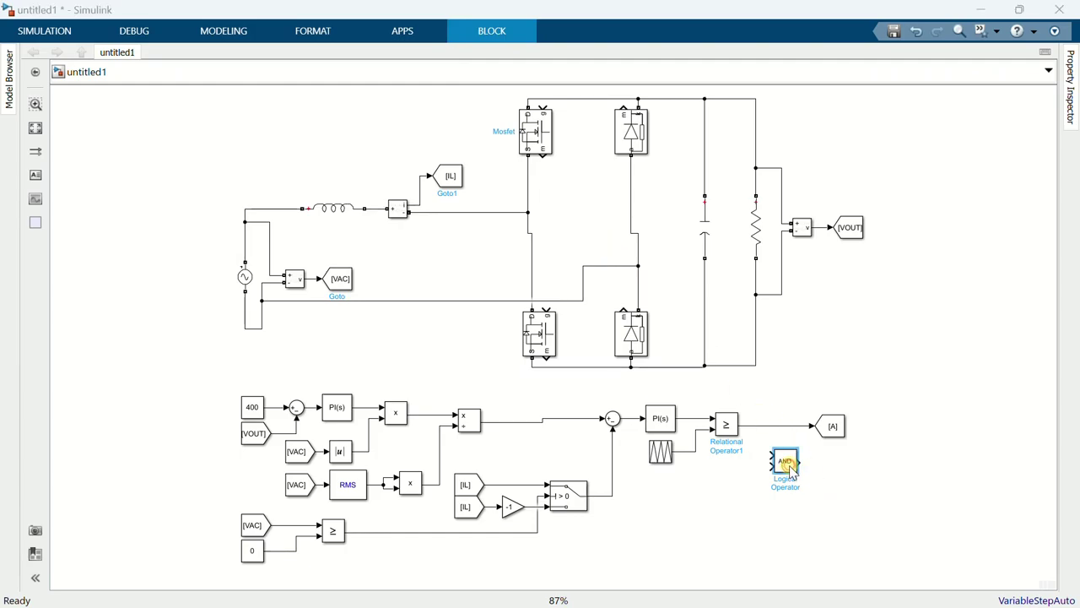
{"action": "double_click", "coordinate": [786, 464]}
{"action": "left_click", "coordinate": [498, 445]}
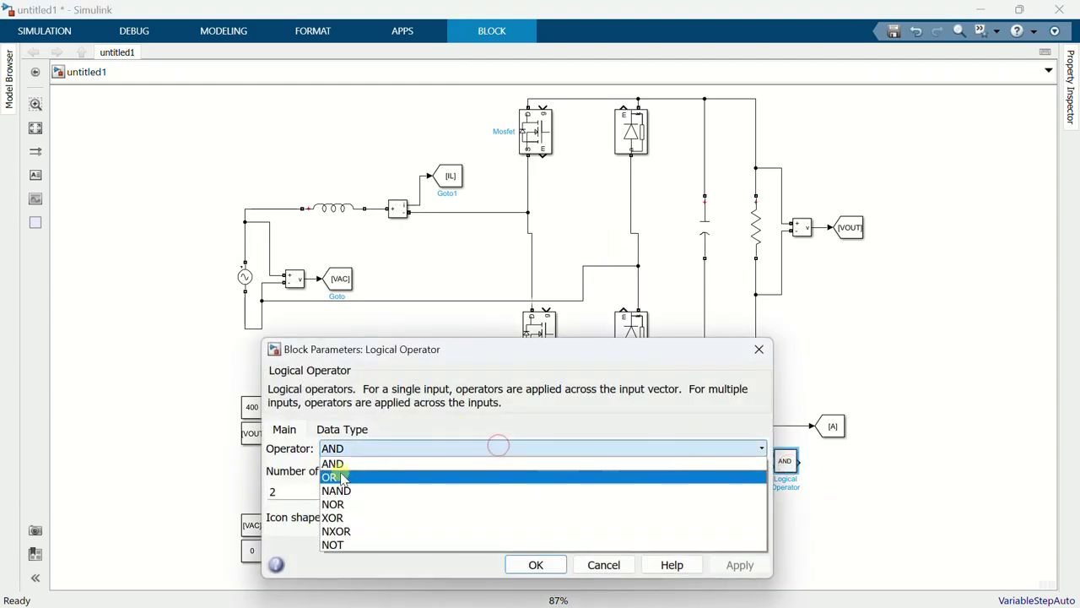
{"action": "left_click", "coordinate": [357, 544]}
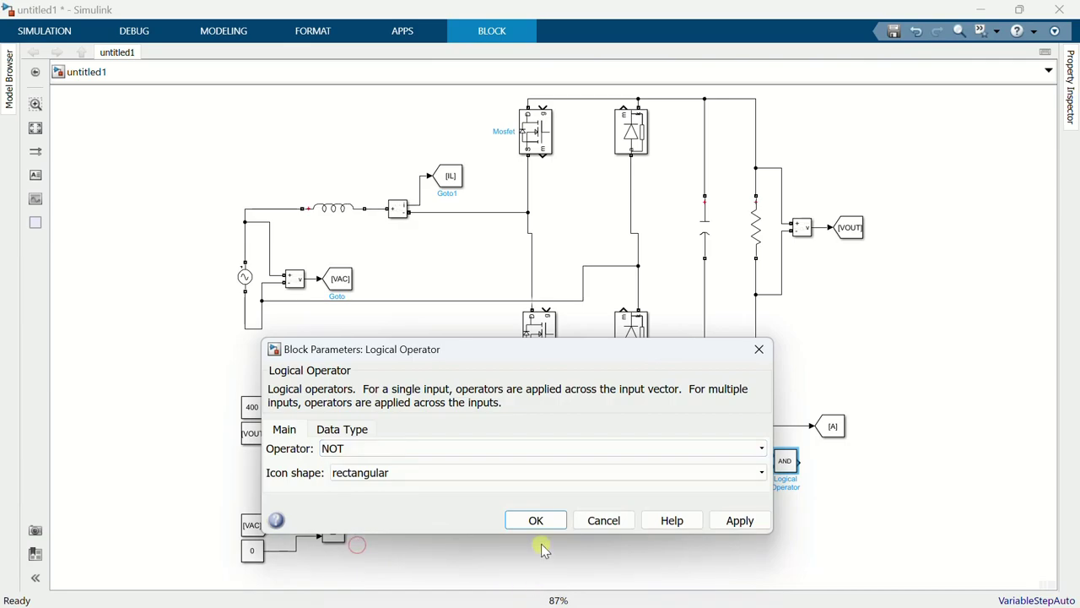
{"action": "left_click", "coordinate": [536, 520]}
Branch the PWM comparison signal into the NOT block and place a copy of the Goto block at the NOT output.
{"action": "left_click_drag", "start_coordinate": [769, 461], "coordinate": [753, 427]}
{"action": "left_click_drag", "start_coordinate": [823, 426], "coordinate": [833, 464]}
{"action": "left_click", "coordinate": [821, 478]}
Set the Goto tag on the direct comparison output to PWM11 and the one on the NOT output to PWM22.
{"action": "double_click", "coordinate": [846, 428]}
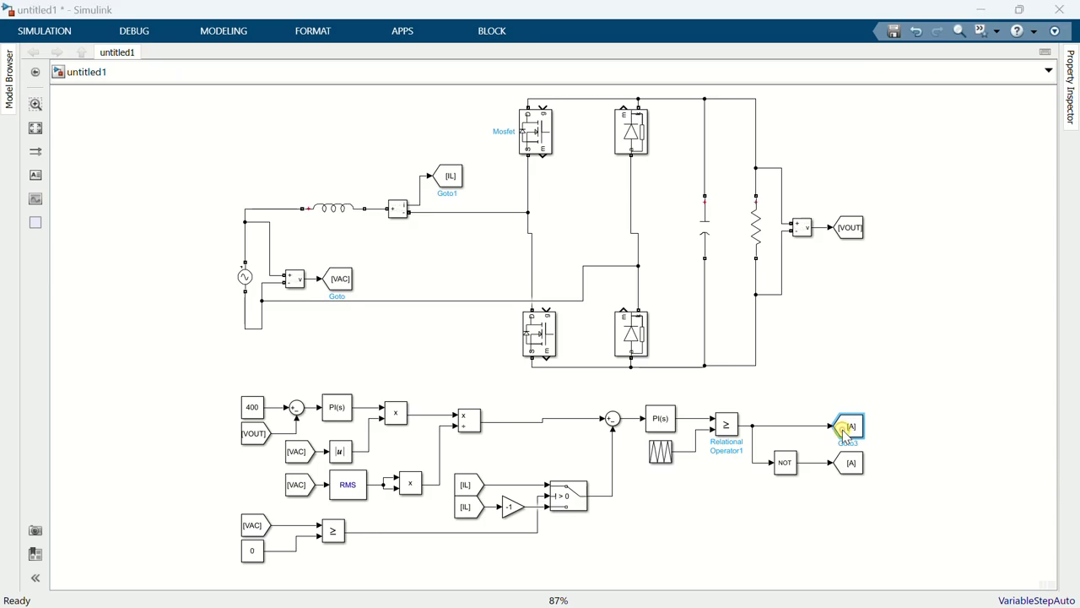
{"action": "type", "text": "PWM11"}
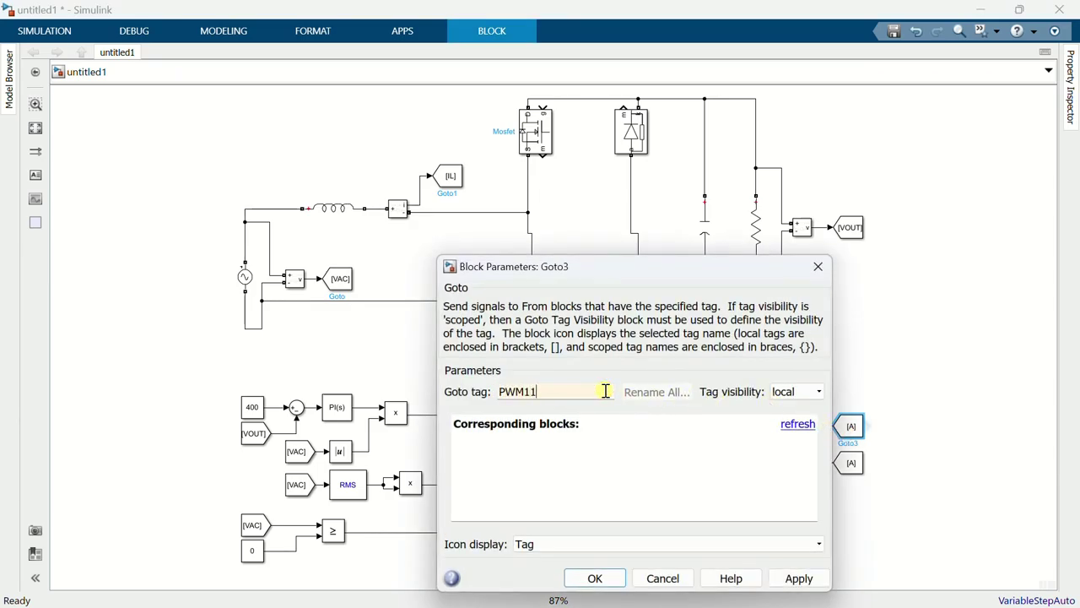
{"action": "left_click", "coordinate": [618, 570]}
{"action": "left_click", "coordinate": [846, 466]}
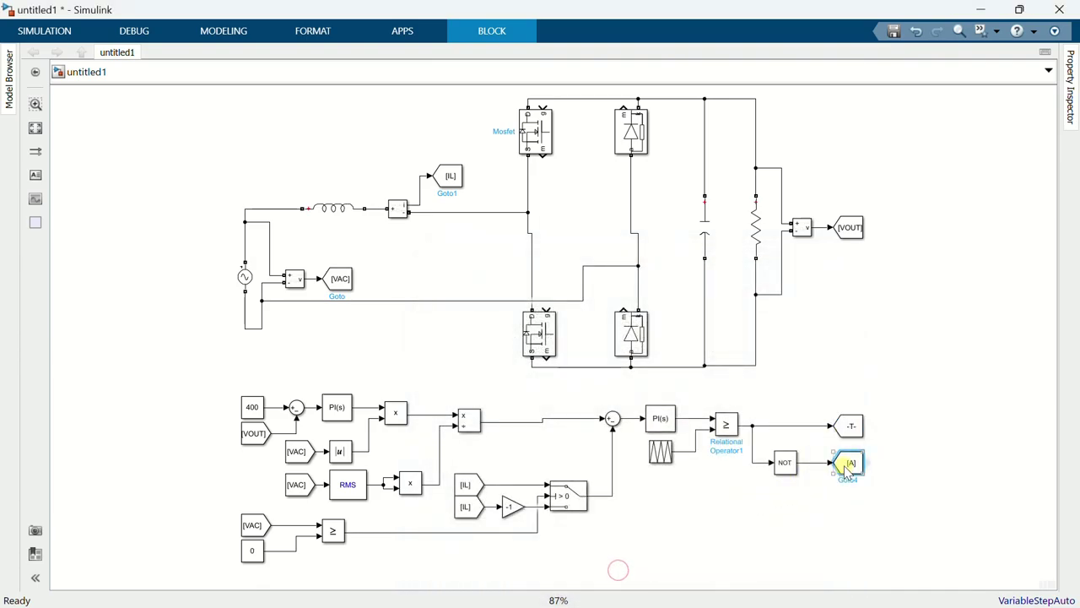
{"action": "double_click", "coordinate": [846, 466]}
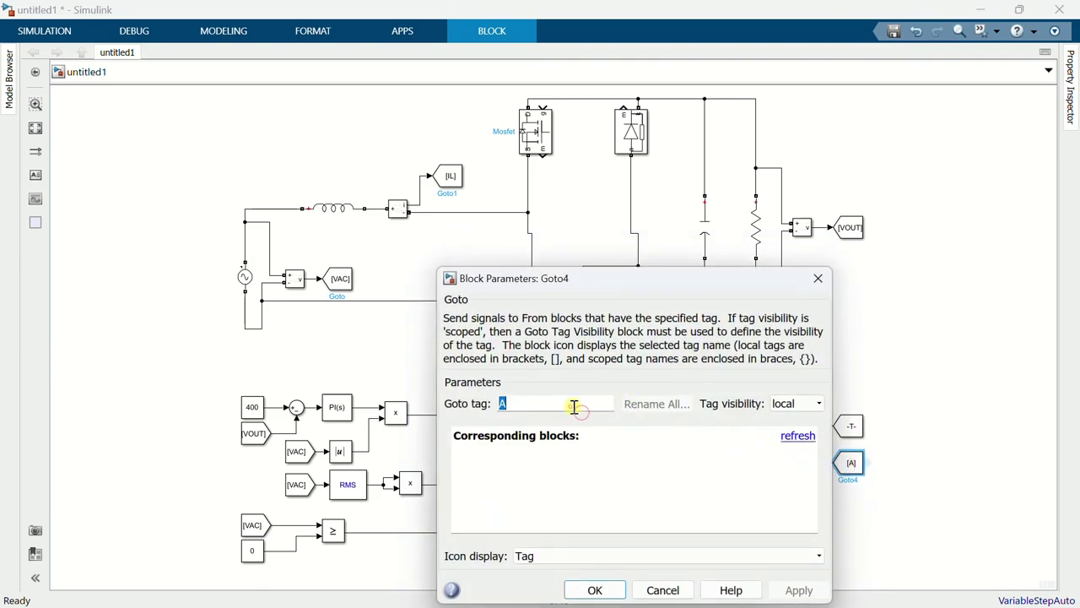
{"action": "type", "text": "PWM22"}
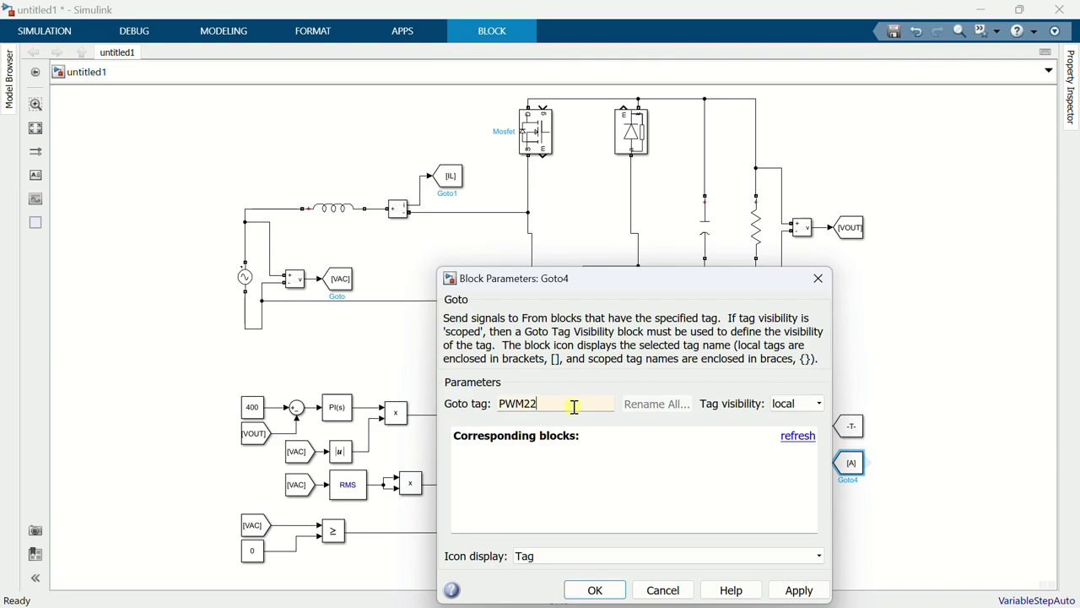
{"action": "left_click", "coordinate": [595, 590]}
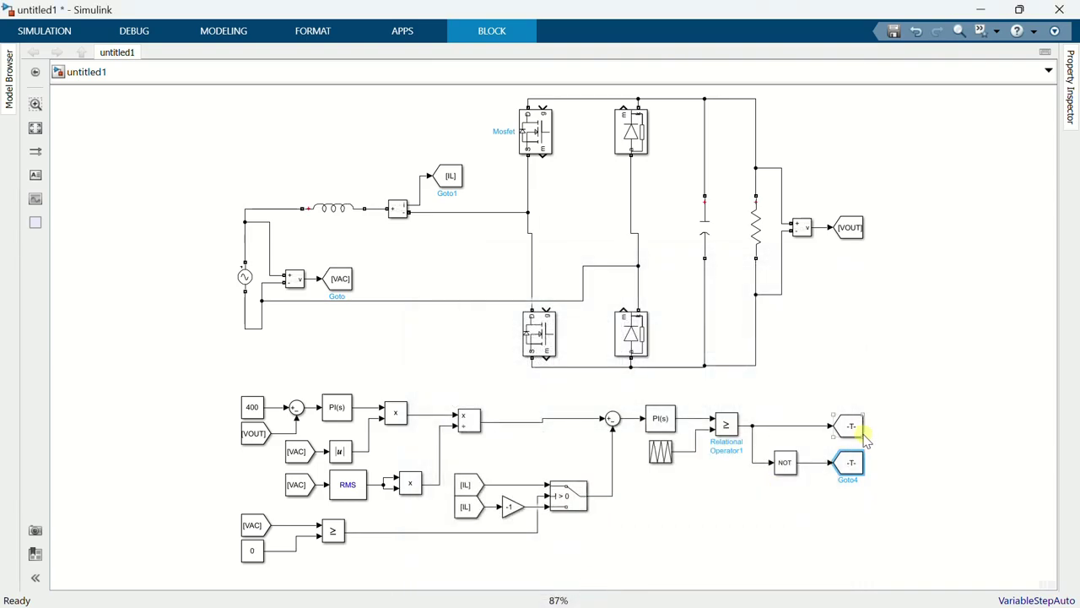
Widen the two PWM Goto blocks until their full tag names fit inside.
{"action": "left_click", "coordinate": [861, 432]}
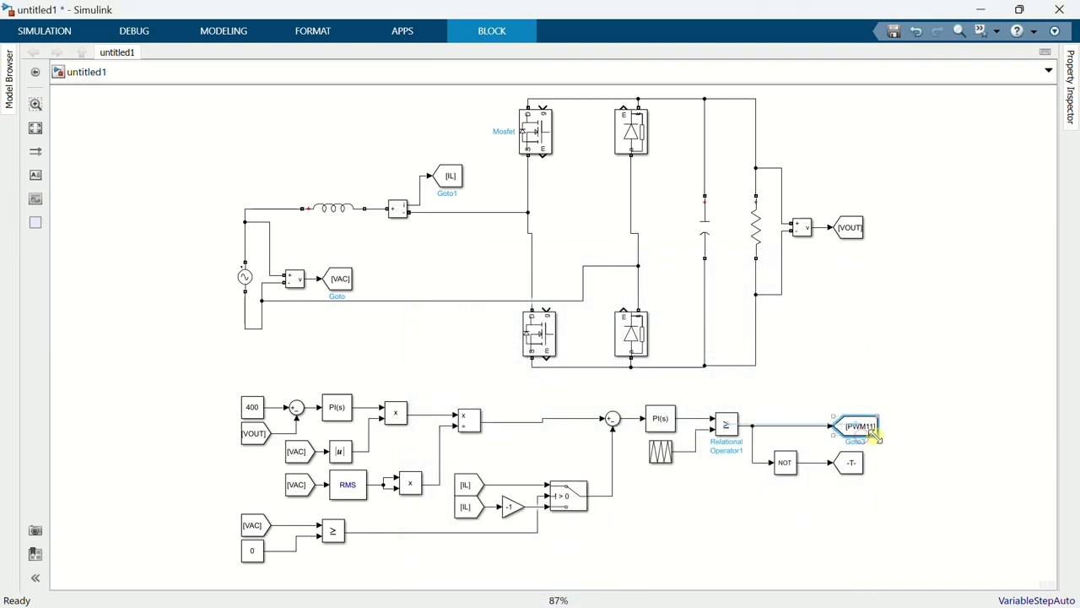
{"action": "left_click", "coordinate": [867, 464]}
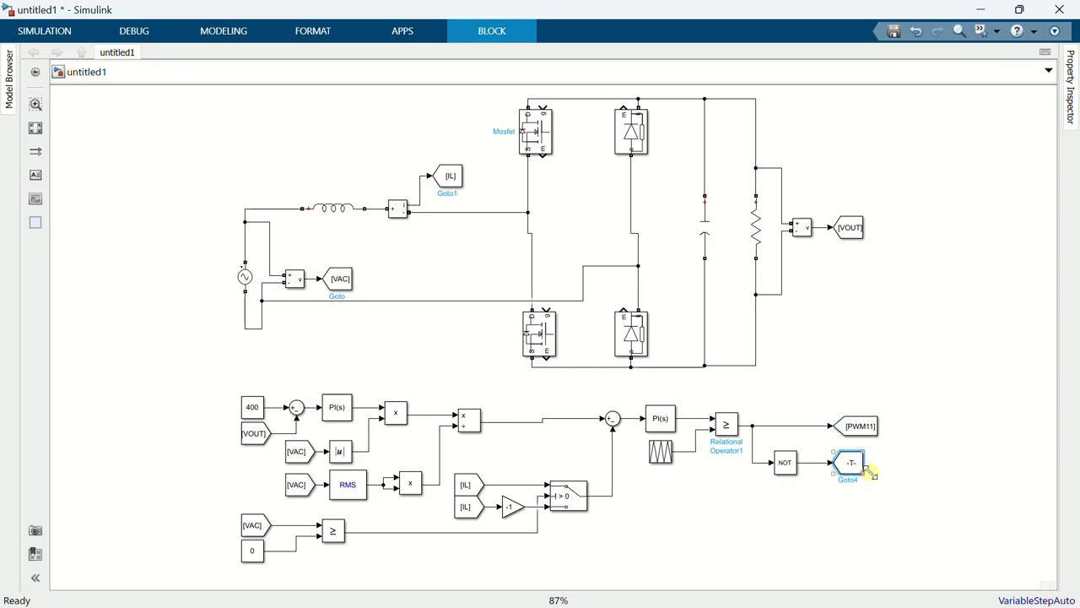
{"action": "left_click", "coordinate": [865, 510]}
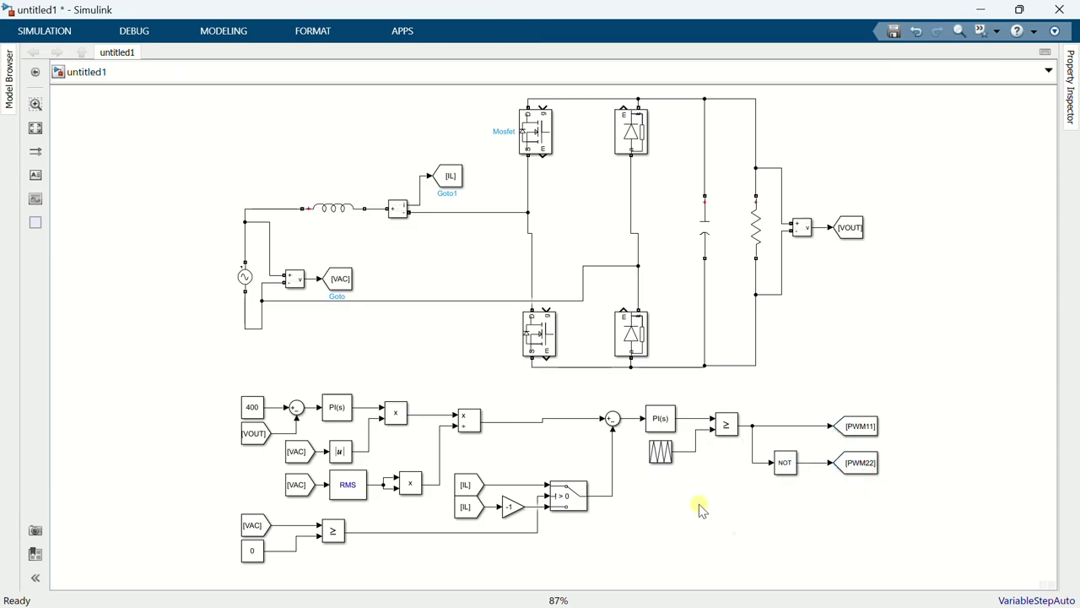
Add a Switch block below the Repeating Sequence block and place a copy of it directly underneath.
{"action": "type", "text": "swi"}
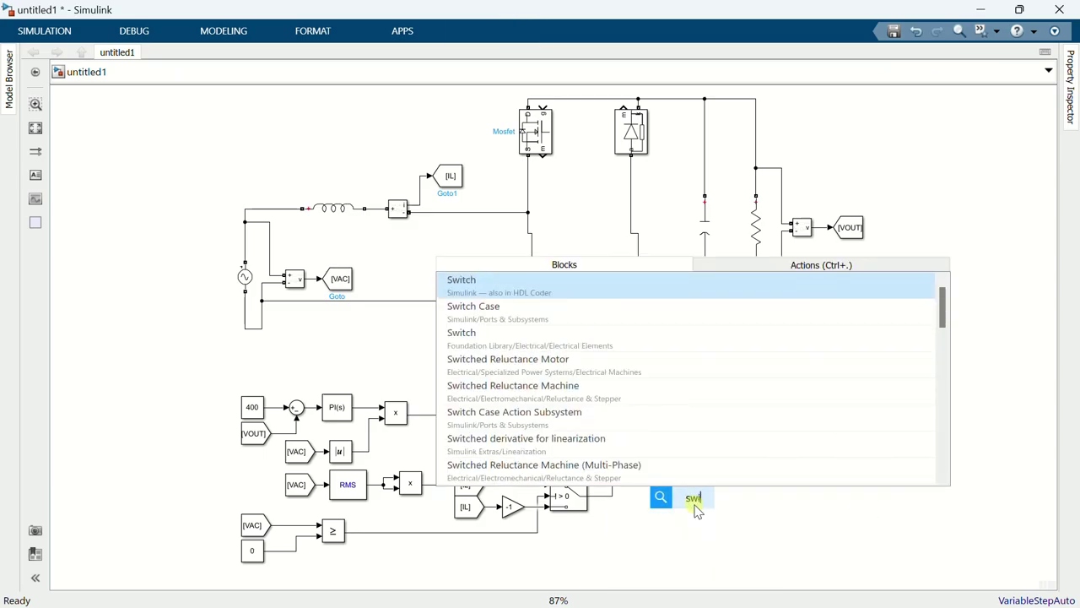
{"action": "left_click", "coordinate": [574, 292]}
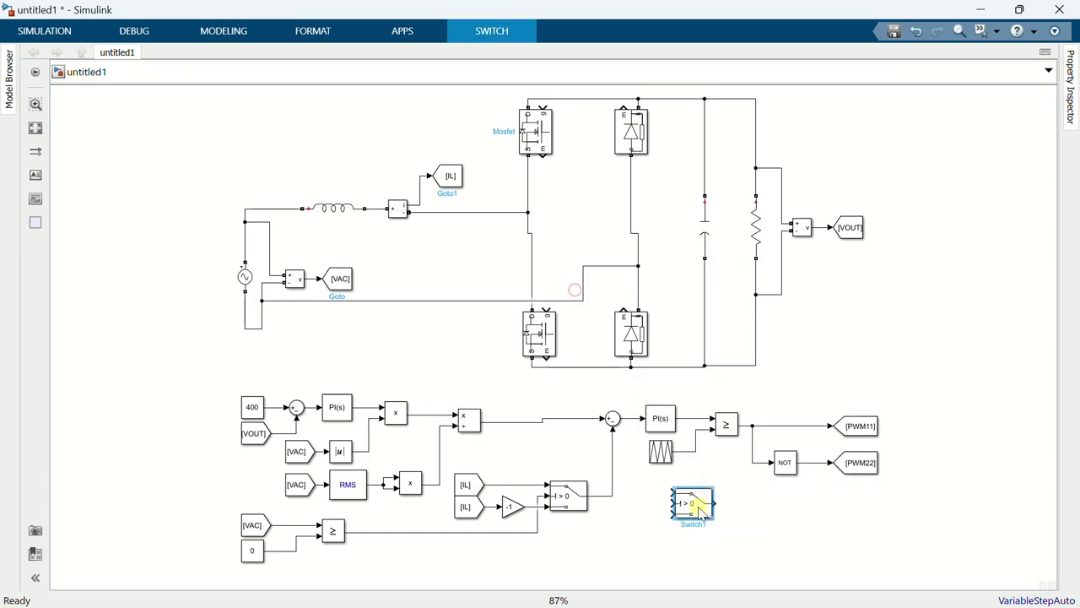
{"action": "left_click_drag", "start_coordinate": [695, 505], "coordinate": [698, 553]}
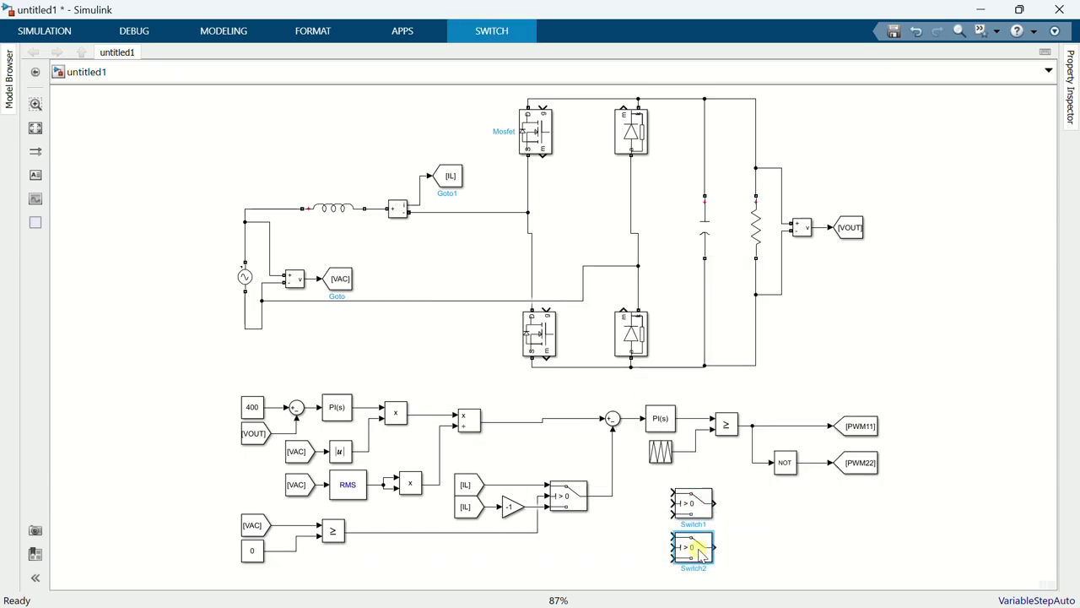
{"action": "left_click", "coordinate": [745, 546]}
Connect the control inputs of both new Switch blocks to the output of the VAC >= 0 comparison.
{"action": "left_click_drag", "start_coordinate": [672, 504], "coordinate": [537, 532]}
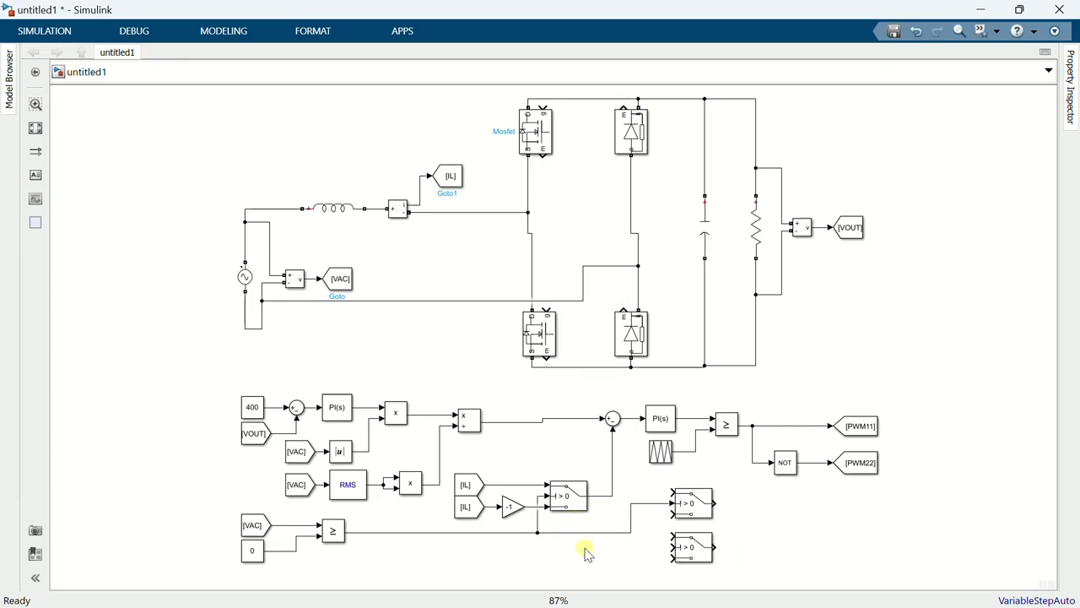
{"action": "left_click_drag", "start_coordinate": [672, 546], "coordinate": [628, 531]}
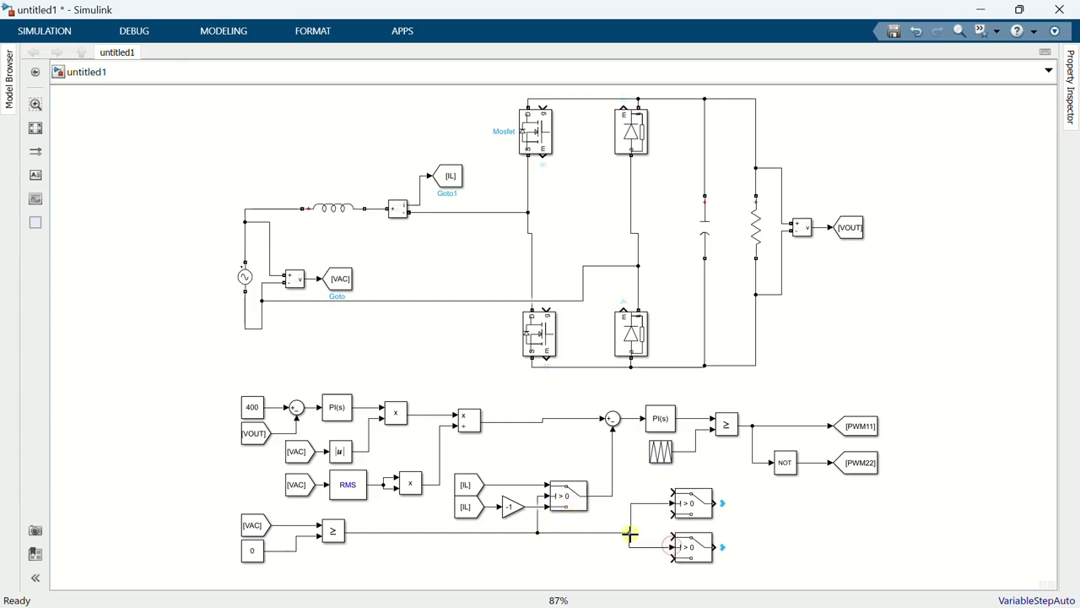
{"action": "left_click", "coordinate": [807, 534]}
Add PWM22 From blocks feeding the first input of the upper new Switch and the third input of the lower one.
{"action": "left_click_drag", "start_coordinate": [869, 477], "coordinate": [640, 488]}
{"action": "left_click_drag", "start_coordinate": [727, 567], "coordinate": [741, 512]}
{"action": "left_click_drag", "start_coordinate": [635, 479], "coordinate": [663, 496]}
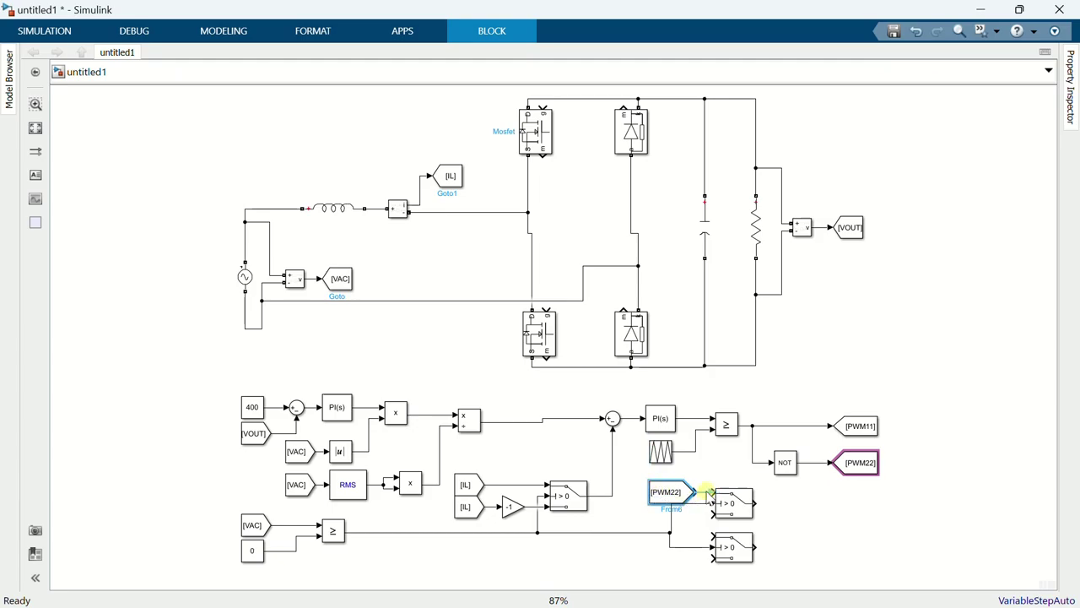
{"action": "left_click_drag", "start_coordinate": [668, 492], "coordinate": [635, 560]}
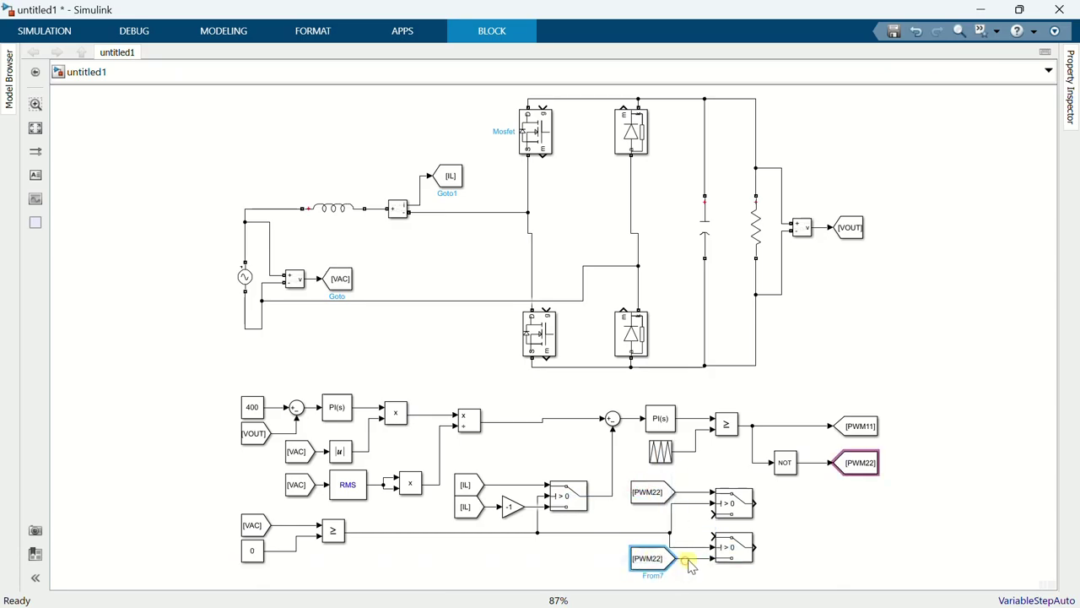
Add PWM11 From blocks feeding the third input of the upper new Switch and the first input of the lower one.
{"action": "left_click", "coordinate": [878, 427]}
{"action": "left_click_drag", "start_coordinate": [880, 430], "coordinate": [661, 508]}
{"action": "mouse_move", "coordinate": [663, 510]}
{"action": "left_mouse_down"}
{"action": "mouse_move", "coordinate": [713, 512]}
{"action": "mouse_move", "coordinate": [632, 514]}
{"action": "mouse_move", "coordinate": [632, 542]}
{"action": "mouse_move", "coordinate": [692, 554]}
{"action": "mouse_move", "coordinate": [709, 543]}
{"action": "mouse_move", "coordinate": [647, 560]}
{"action": "mouse_move", "coordinate": [643, 572]}
{"action": "mouse_move", "coordinate": [634, 555]}
{"action": "left_mouse_up"}
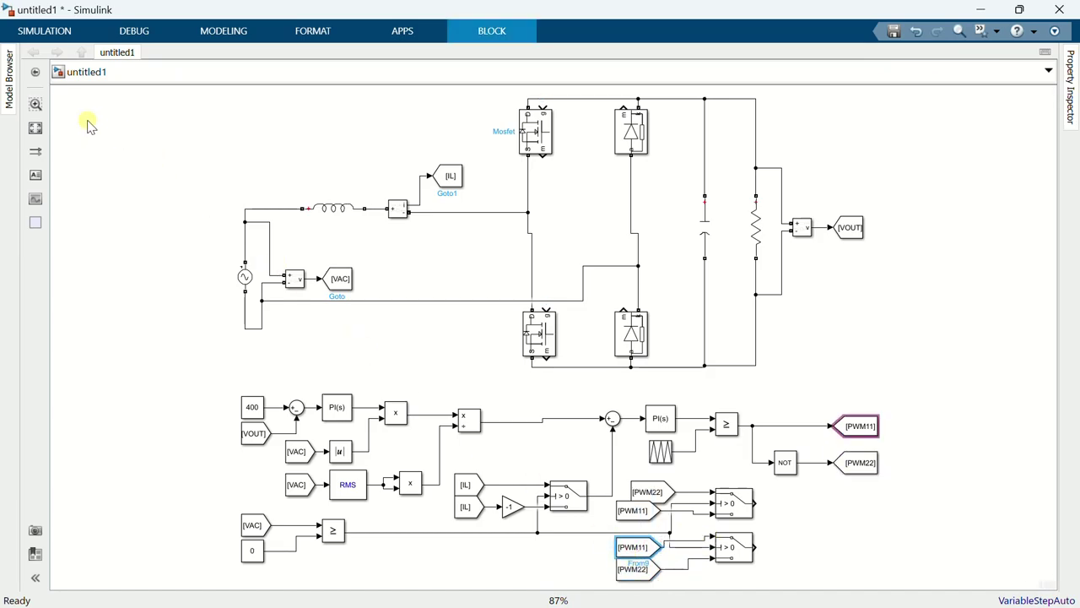
{"action": "left_click", "coordinate": [44, 131]}
{"action": "left_click", "coordinate": [903, 527]}
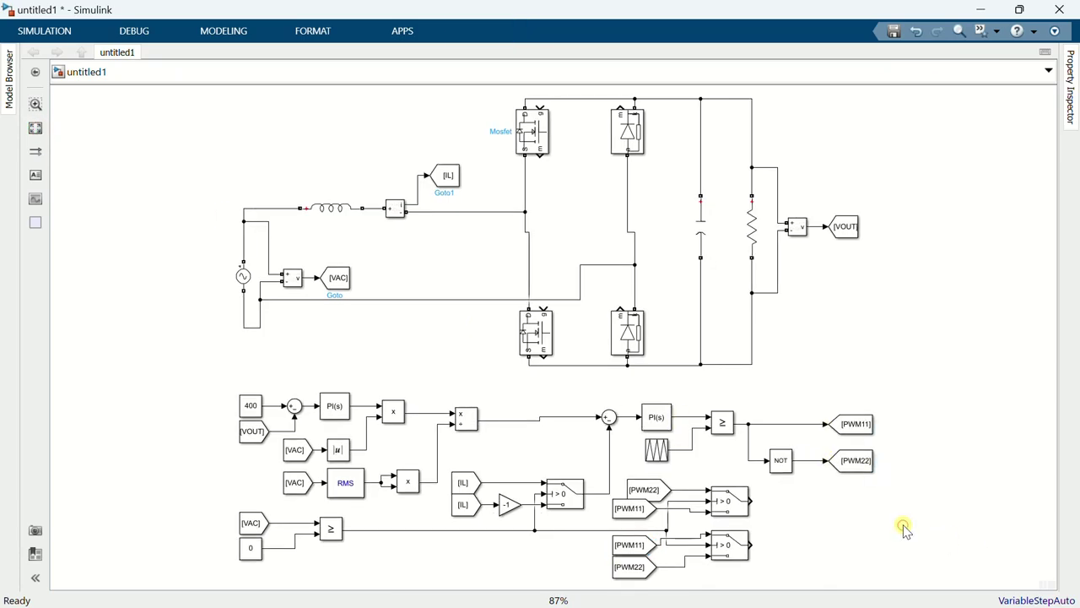
Add a Goto block at the upper new Switch's output and a copy of it at the lower Switch's output, connecting both.
{"action": "double_click", "coordinate": [811, 499]}
{"action": "type", "text": "got"}
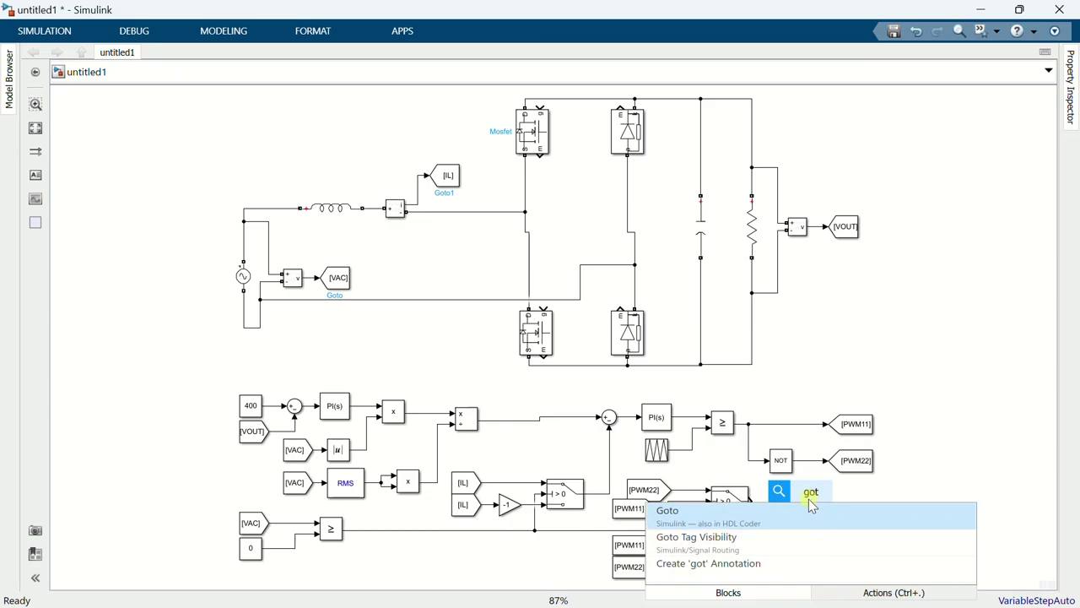
{"action": "left_click", "coordinate": [805, 511]}
{"action": "left_click_drag", "start_coordinate": [825, 505], "coordinate": [848, 514]}
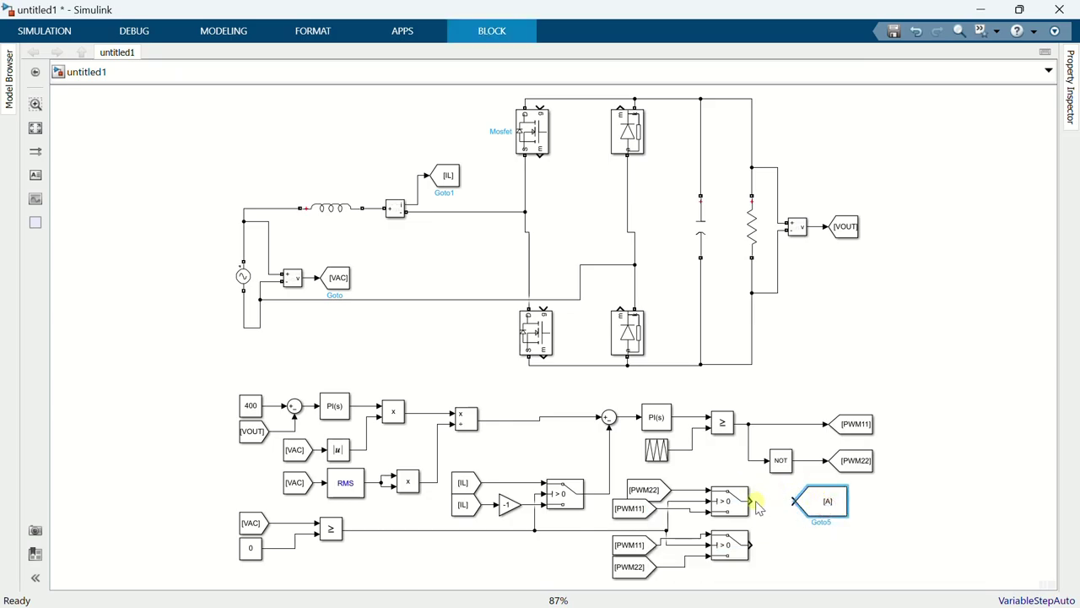
{"action": "left_click_drag", "start_coordinate": [820, 504], "coordinate": [832, 550]}
{"action": "left_click_drag", "start_coordinate": [751, 543], "coordinate": [801, 546]}
{"action": "left_click", "coordinate": [831, 548]}
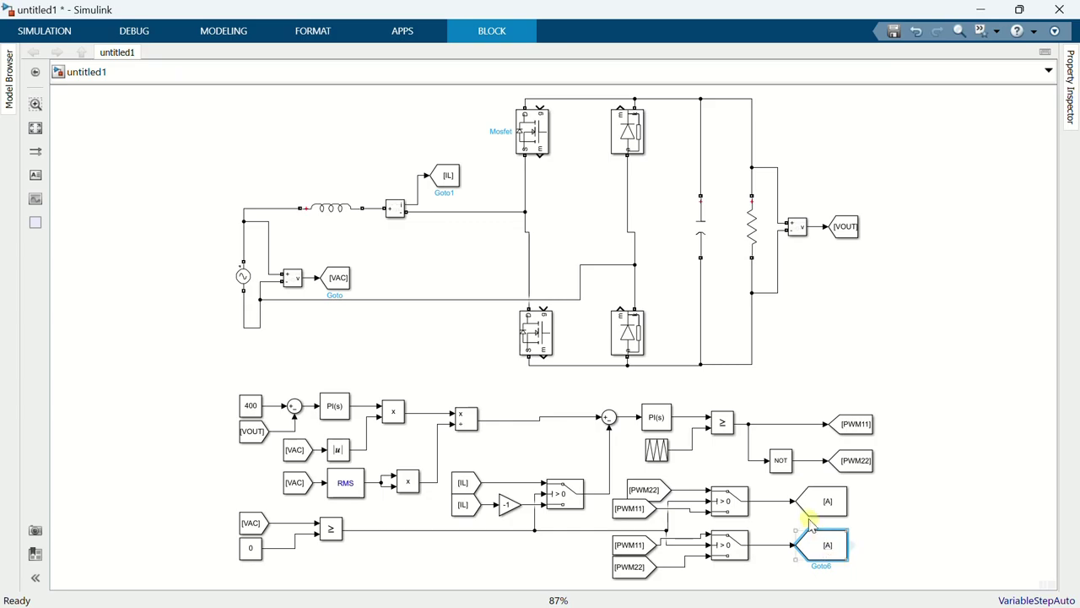
Set the upper new Goto block's tag to PWM1 and the lower one's tag to PWM2.
{"action": "left_click", "coordinate": [815, 511]}
{"action": "double_click", "coordinate": [819, 509]}
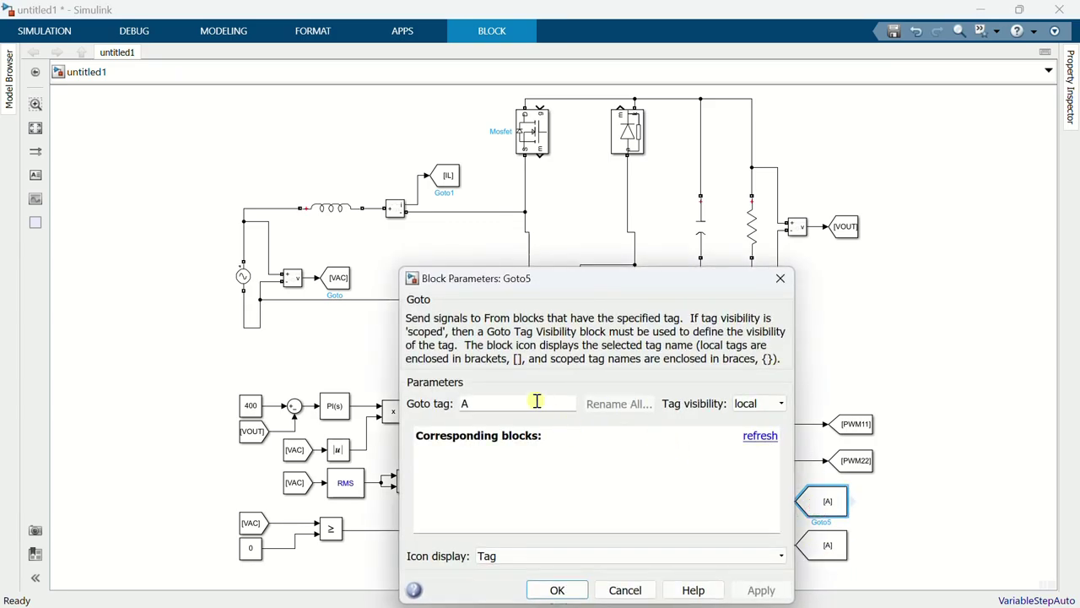
{"action": "type", "text": "PWM"}
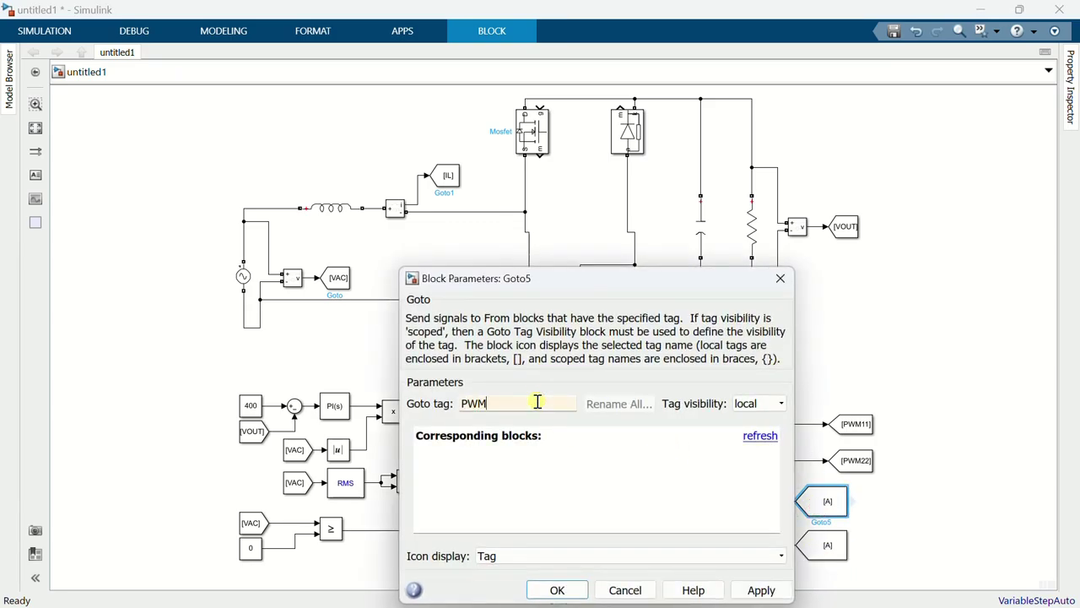
{"action": "type", "text": "1"}
{"action": "left_click", "coordinate": [560, 589]}
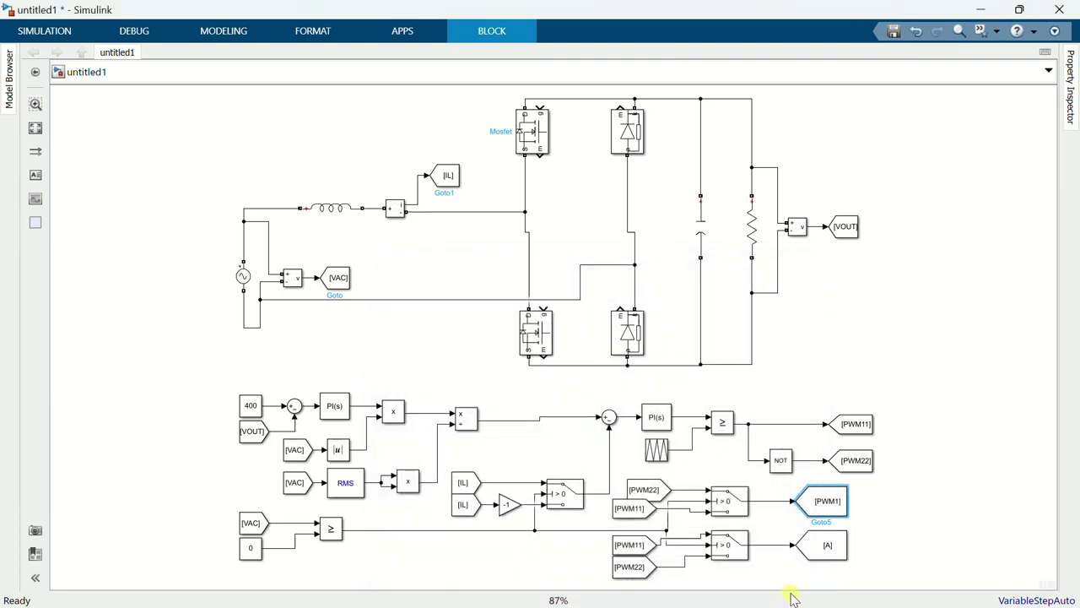
{"action": "double_click", "coordinate": [810, 548]}
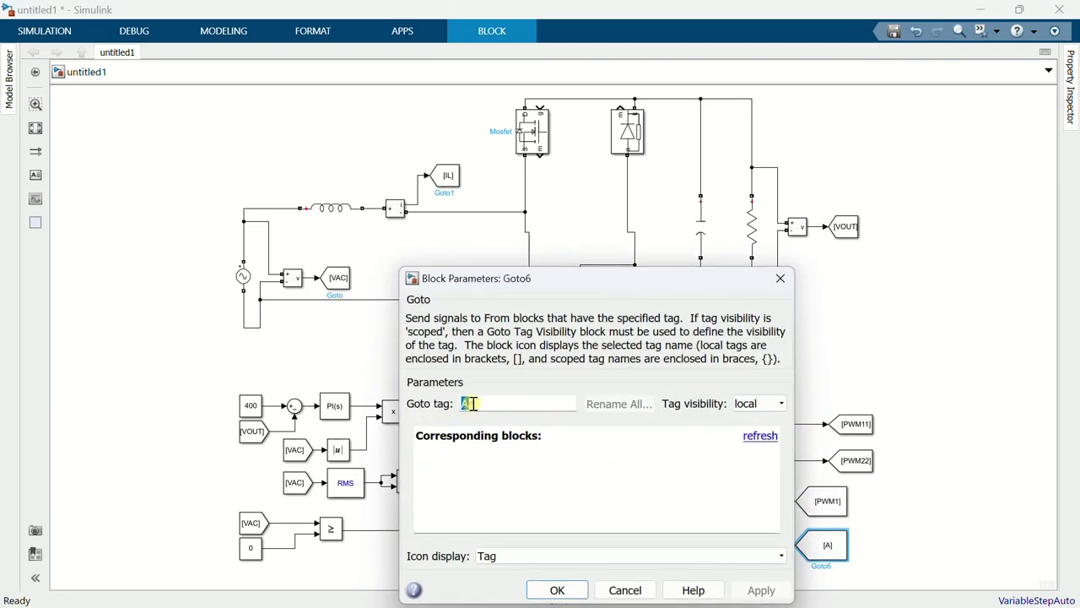
{"action": "type", "text": "PWM2"}
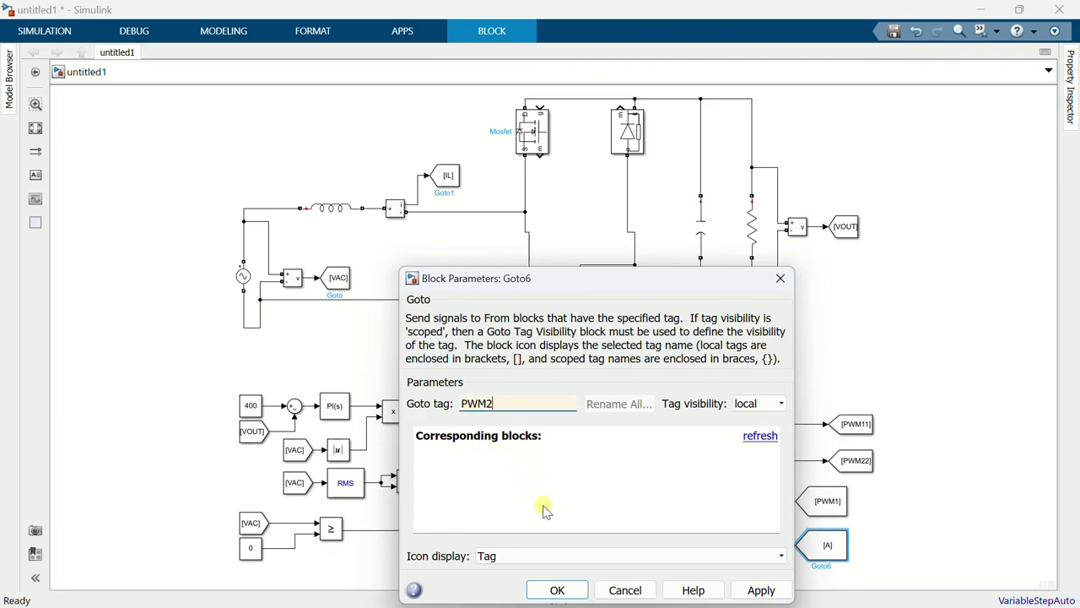
{"action": "left_click", "coordinate": [568, 588]}
{"action": "left_click", "coordinate": [899, 536]}
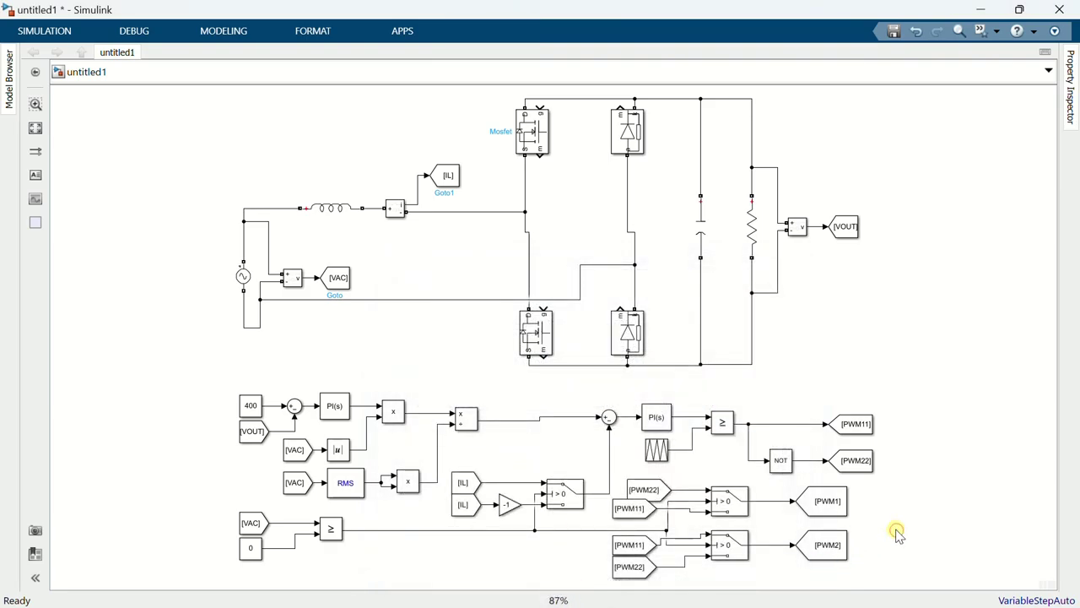
Create From blocks for PWM1 and PWM2 and connect them to the gates of the upper and lower Mosfets respectively.
{"action": "left_click_drag", "start_coordinate": [848, 501], "coordinate": [539, 103]}
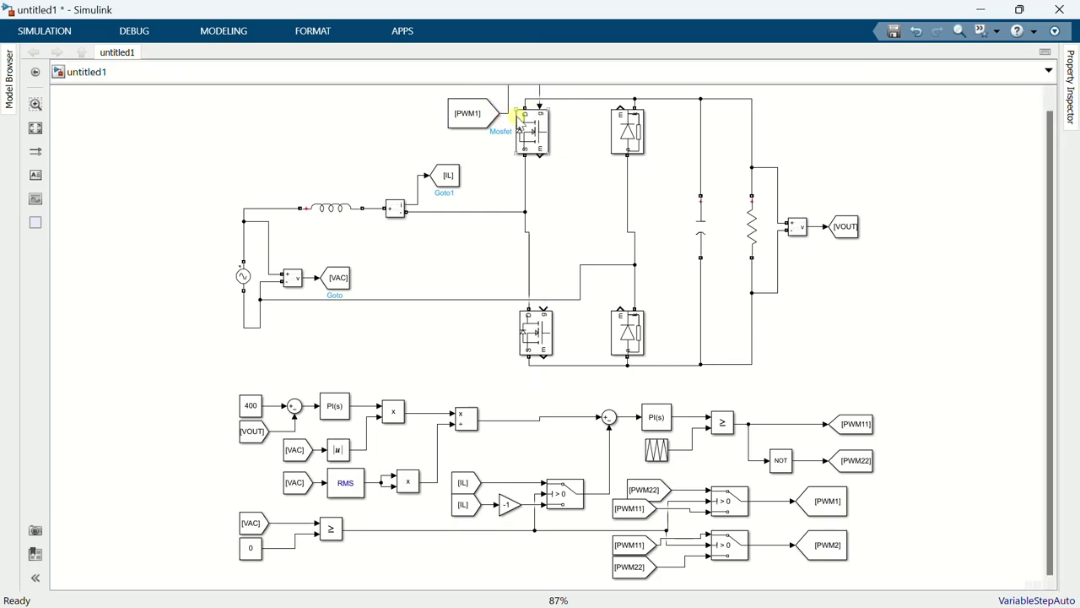
{"action": "left_click", "coordinate": [36, 127]}
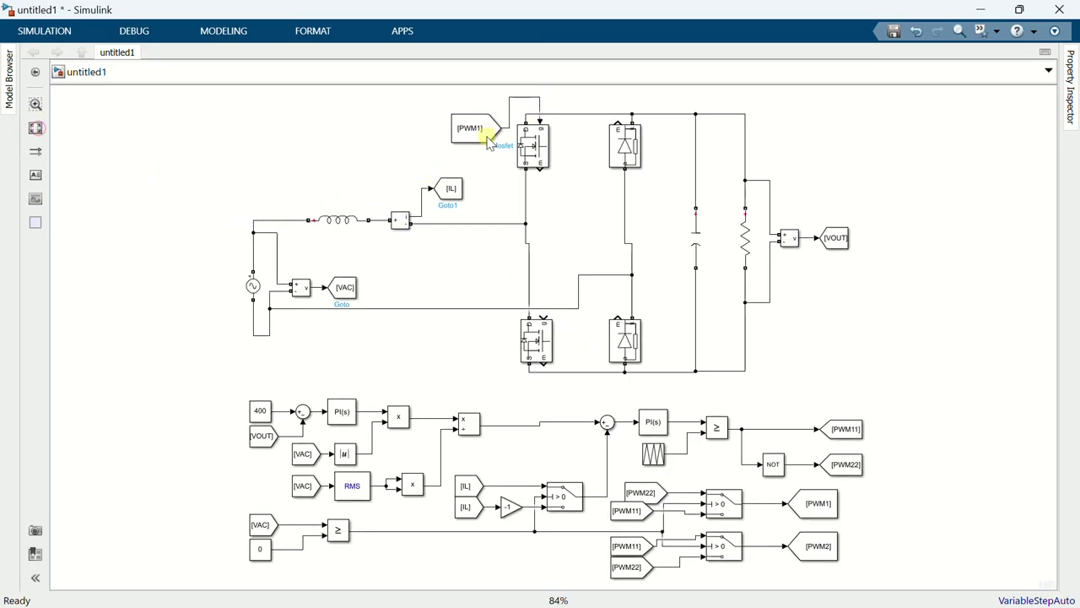
{"action": "left_click", "coordinate": [810, 547]}
{"action": "left_click_drag", "start_coordinate": [844, 550], "coordinate": [542, 314]}
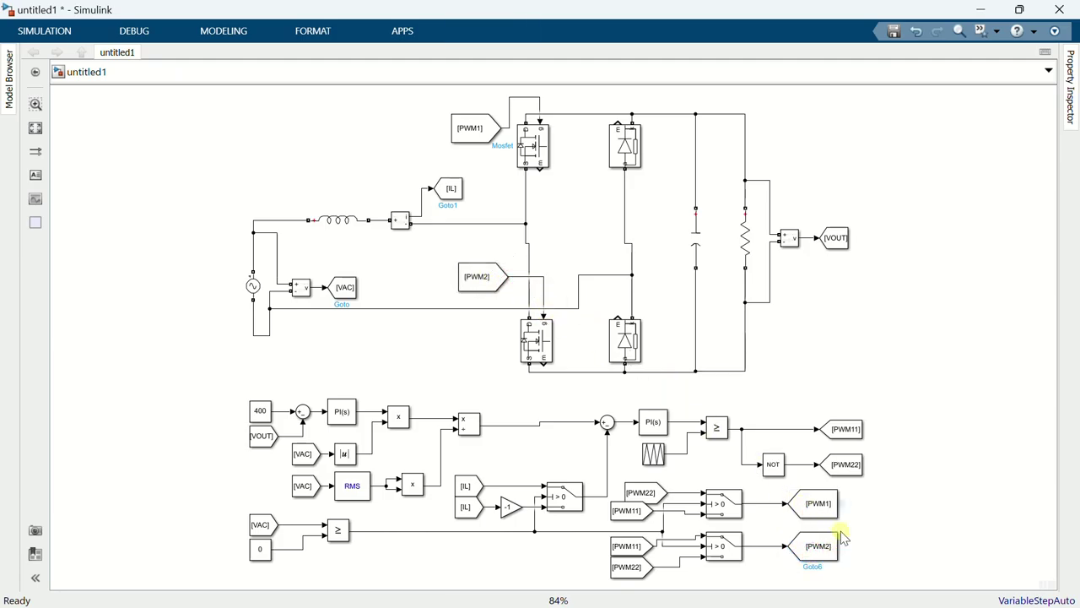
Add a powergui block above the AC input circuit and set it to Discrete simulation with a 1e-6 s sample time.
{"action": "double_click", "coordinate": [329, 140]}
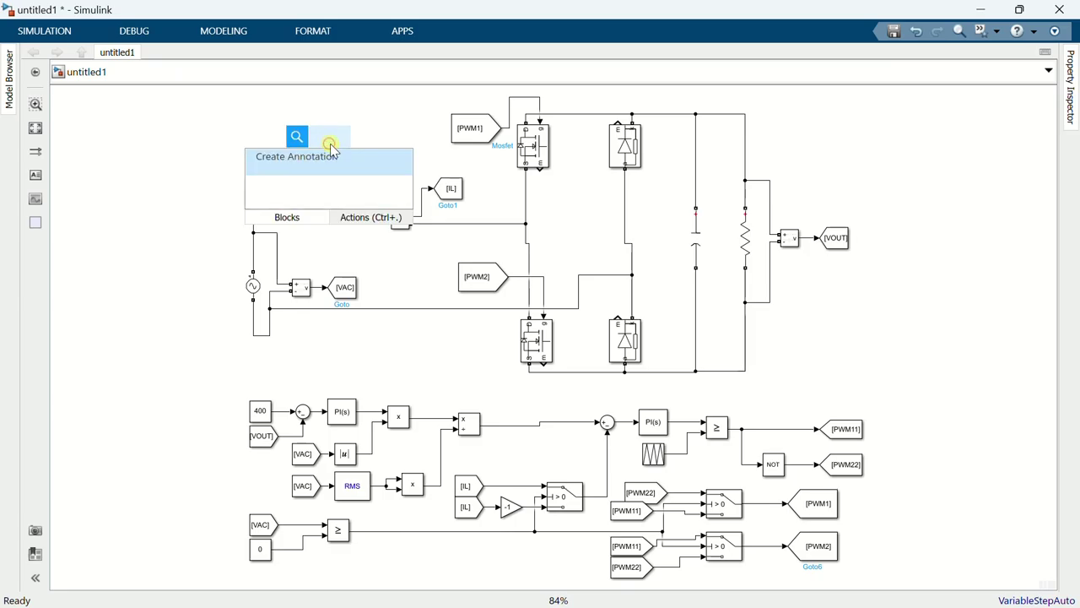
{"action": "type", "text": "powe"}
{"action": "left_click", "coordinate": [333, 154]}
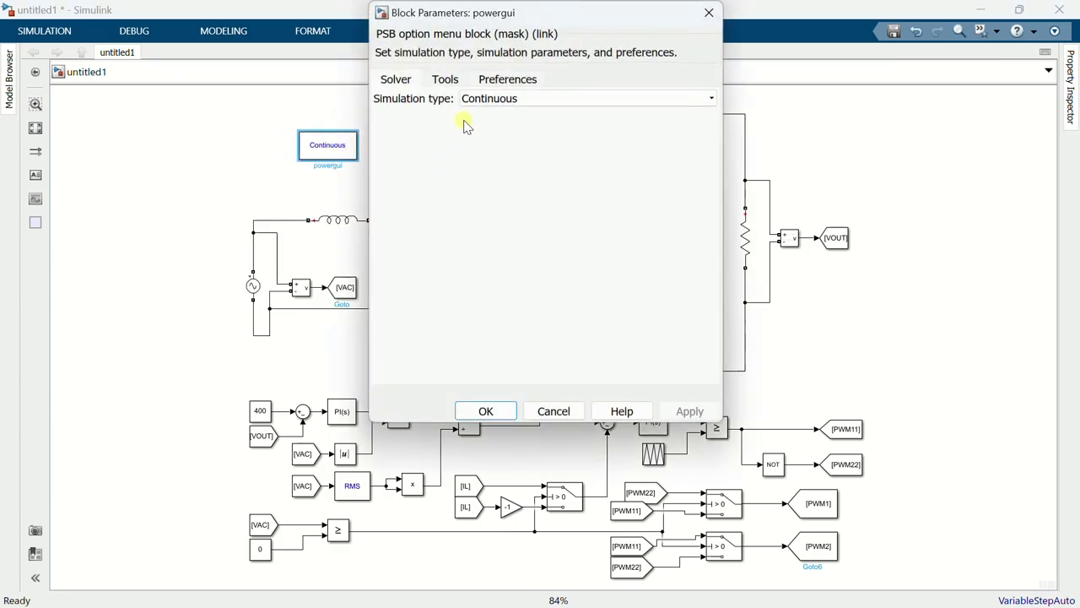
{"action": "left_click", "coordinate": [470, 99]}
{"action": "left_click", "coordinate": [485, 126]}
{"action": "left_click_drag", "start_coordinate": [477, 125], "coordinate": [446, 126]}
{"action": "type", "text": "1e-6"}
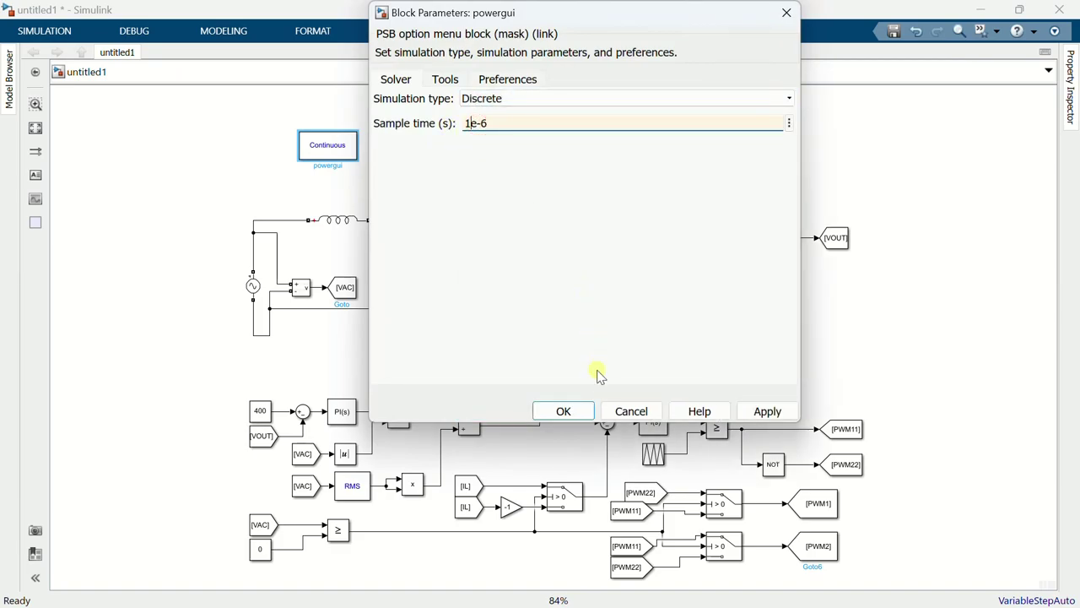
{"action": "left_click", "coordinate": [563, 411]}
Add a Scope below the VOUT Goto block and connect it to the output voltage measurement signal.
{"action": "double_click", "coordinate": [850, 294]}
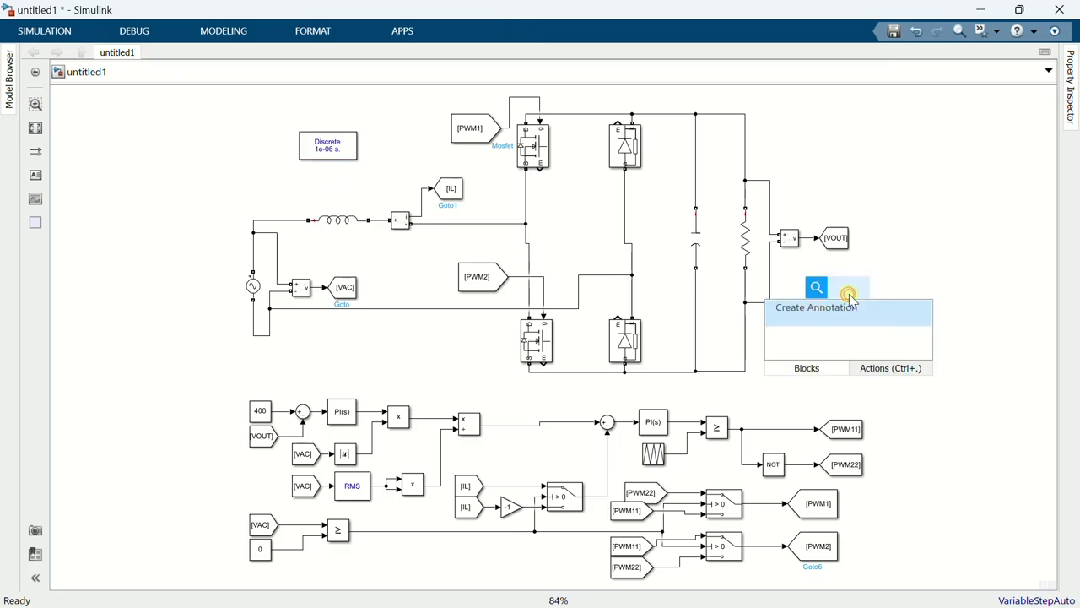
{"action": "type", "text": "scop"}
{"action": "left_click", "coordinate": [859, 312]}
{"action": "left_click_drag", "start_coordinate": [850, 295], "coordinate": [812, 238]}
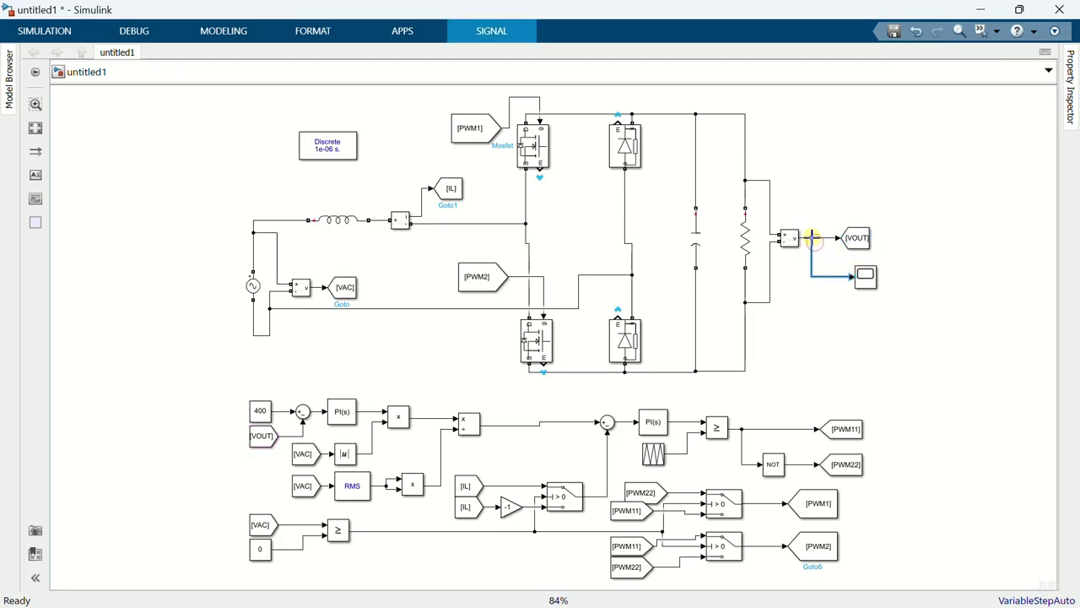
Place a copy of the Scope below the first, set its number of input ports to 2, and enlarge the block.
{"action": "left_click_drag", "start_coordinate": [867, 278], "coordinate": [871, 334]}
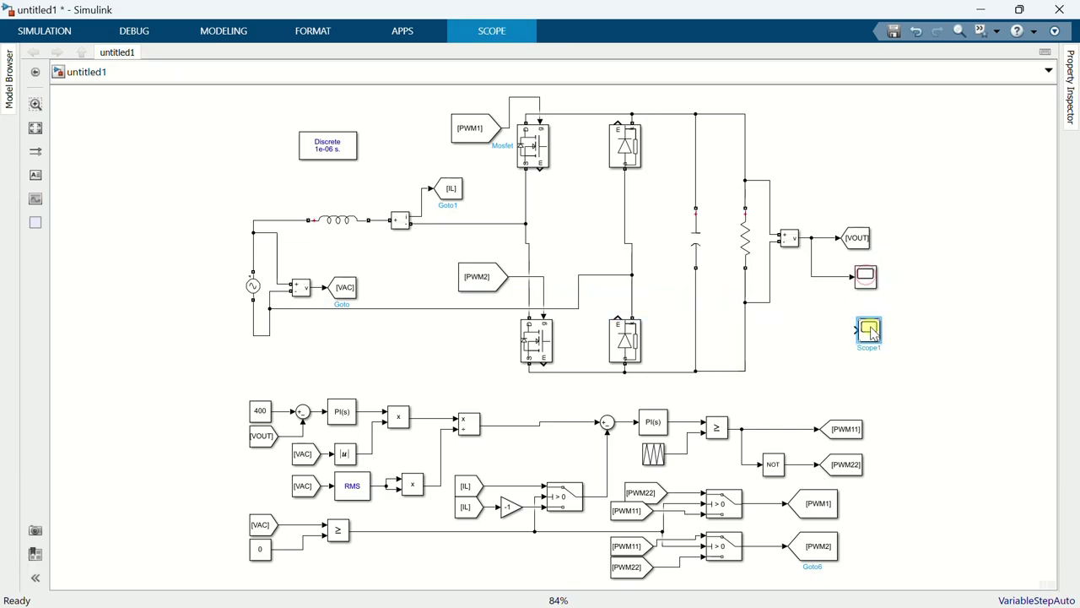
{"action": "double_click", "coordinate": [869, 329]}
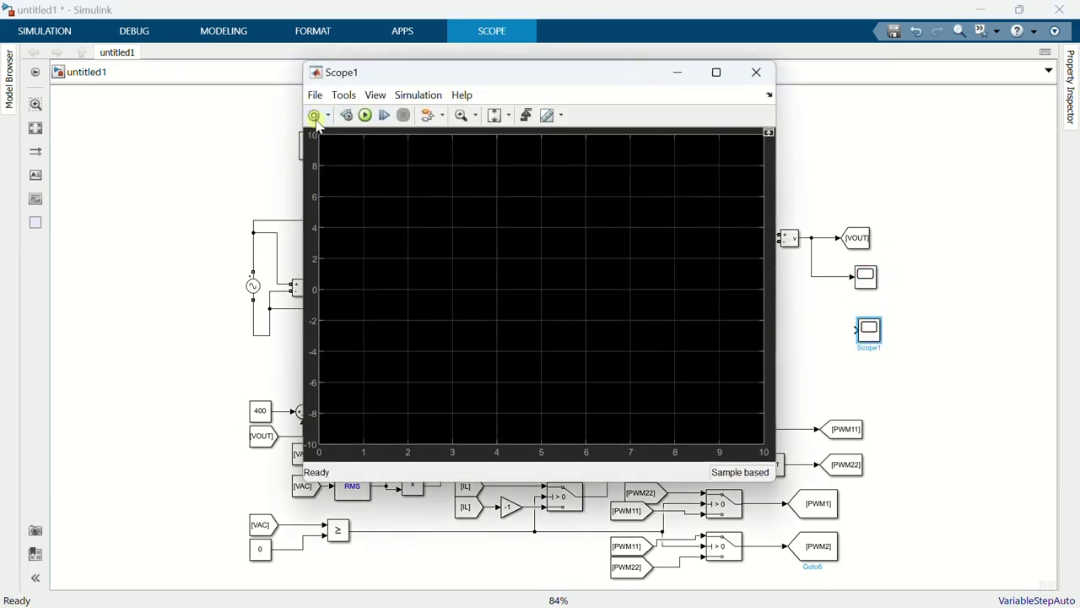
{"action": "left_click", "coordinate": [314, 115]}
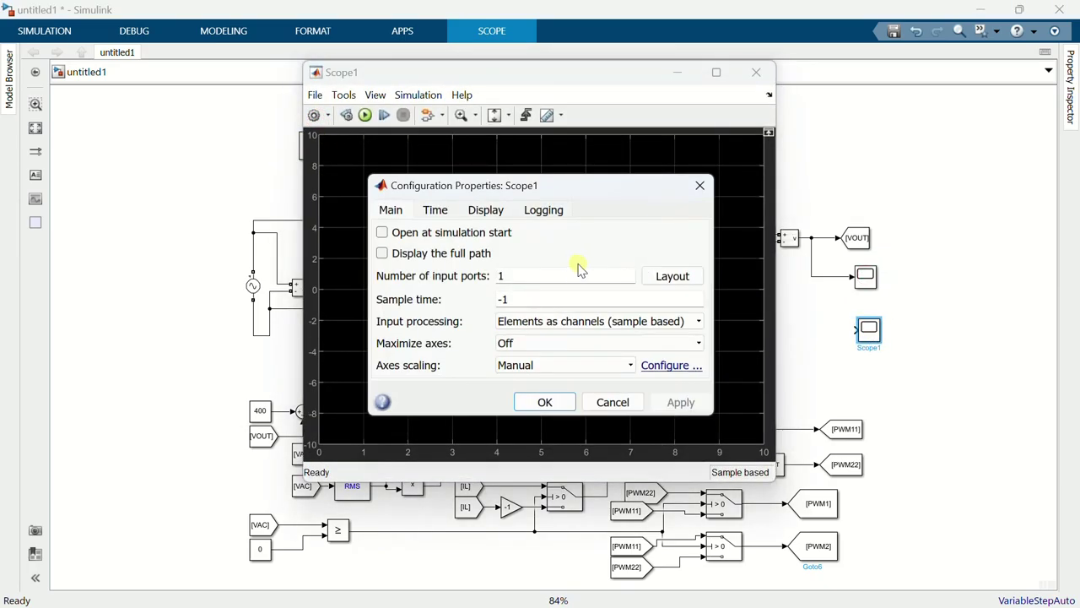
{"action": "left_click", "coordinate": [659, 277]}
{"action": "left_click", "coordinate": [725, 348]}
{"action": "double_click", "coordinate": [556, 275]}
{"action": "type", "text": "2"}
{"action": "left_click", "coordinate": [545, 402]}
{"action": "left_click", "coordinate": [756, 73]}
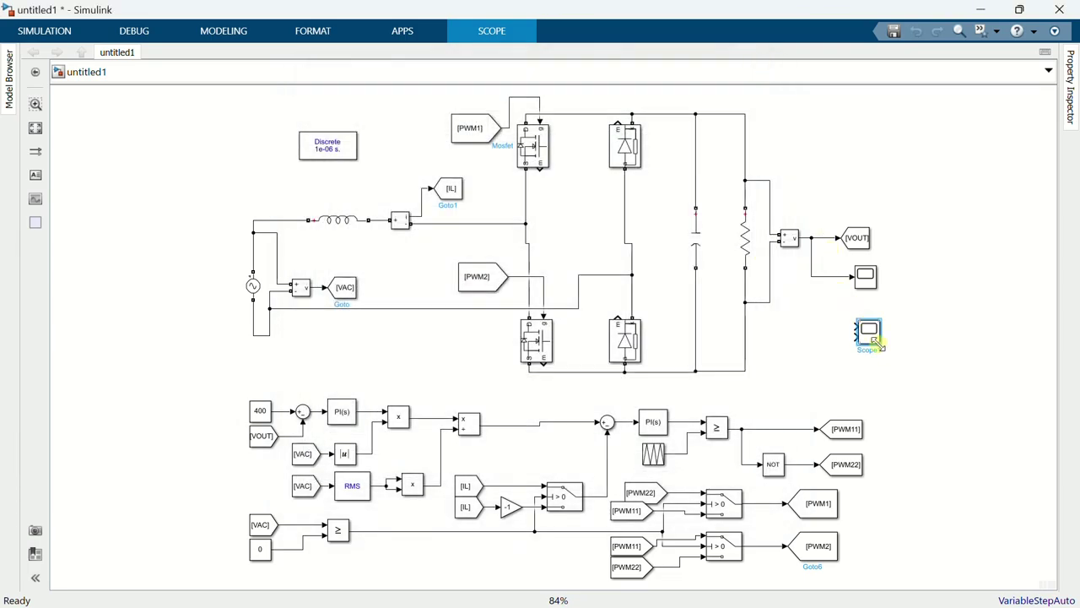
{"action": "left_click_drag", "start_coordinate": [881, 342], "coordinate": [892, 360]}
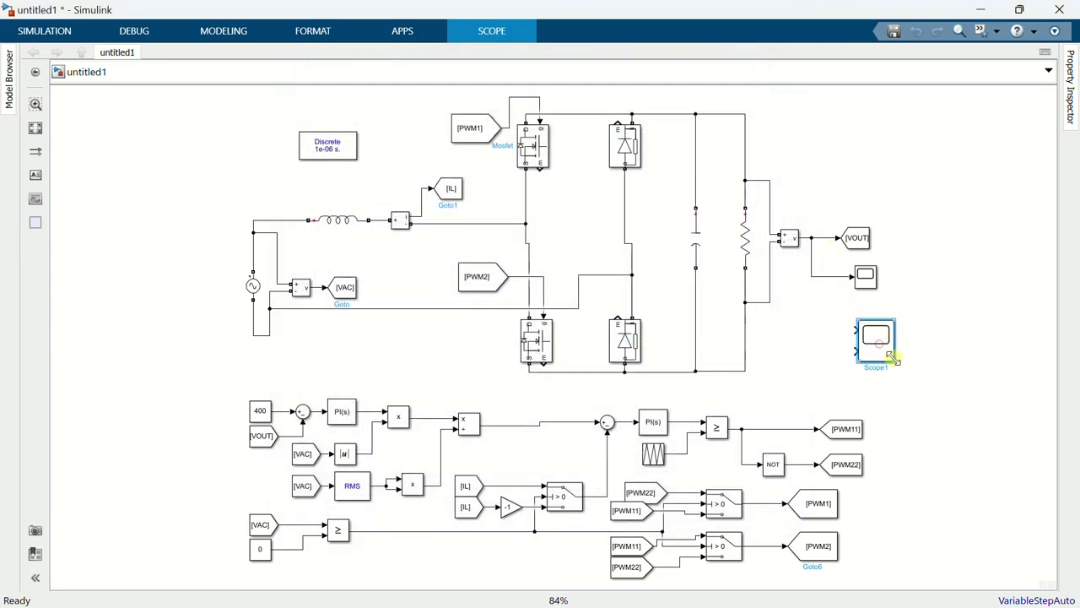
Add a VAC From block feeding the two-input Scope's first port and an IL From block feeding its second port.
{"action": "left_click", "coordinate": [353, 287]}
{"action": "left_click_drag", "start_coordinate": [359, 287], "coordinate": [856, 331]}
{"action": "left_click", "coordinate": [832, 335]}
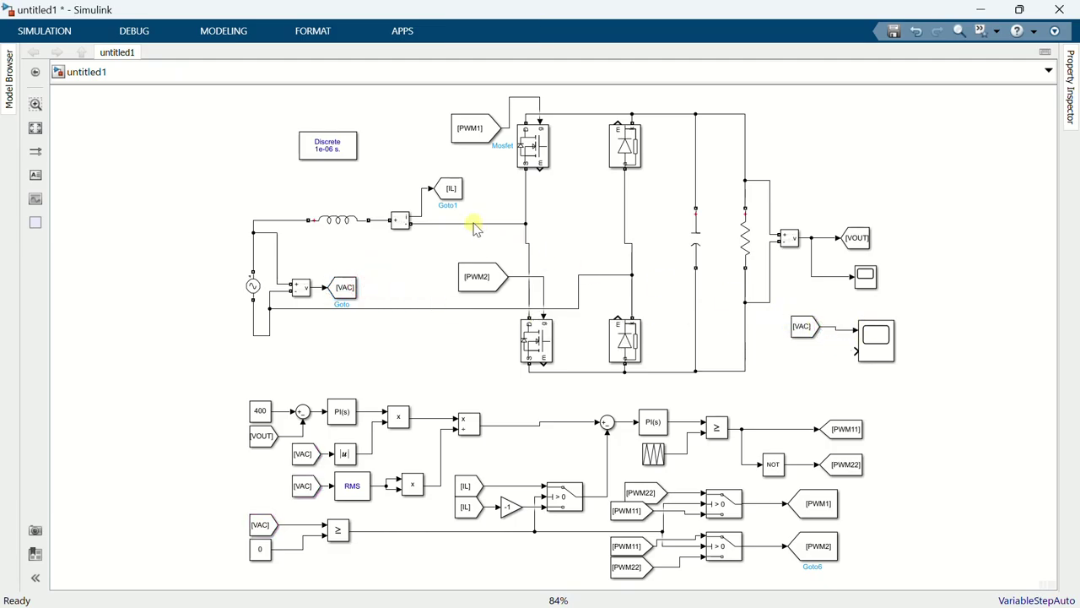
{"action": "left_click", "coordinate": [464, 191]}
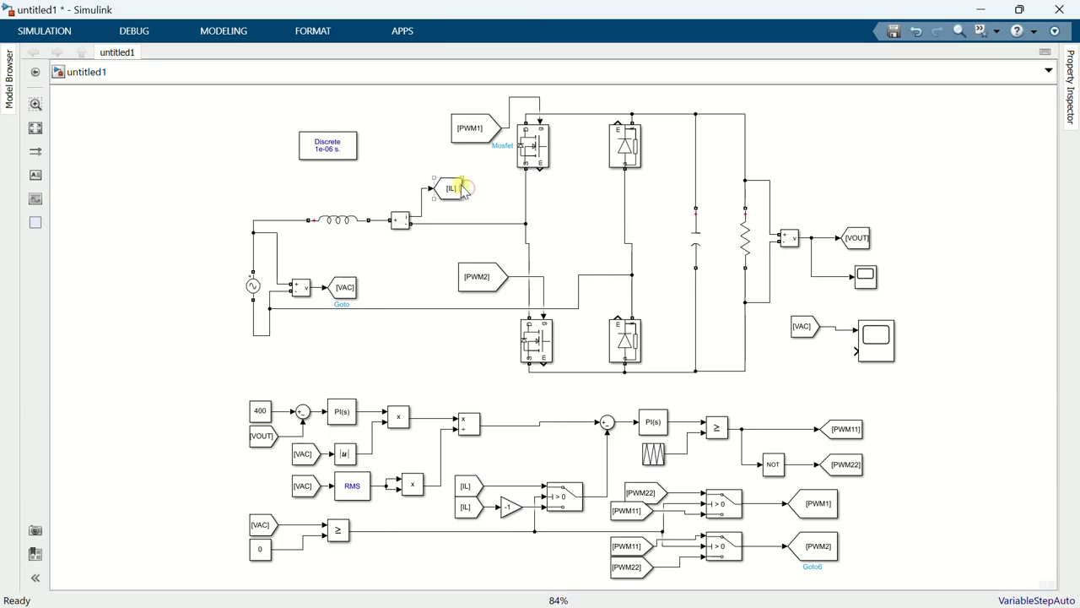
{"action": "mouse_move", "coordinate": [469, 194]}
{"action": "left_mouse_down"}
{"action": "mouse_move", "coordinate": [670, 301]}
{"action": "mouse_move", "coordinate": [803, 353]}
{"action": "mouse_move", "coordinate": [859, 356]}
{"action": "mouse_move", "coordinate": [815, 359]}
{"action": "left_mouse_up"}
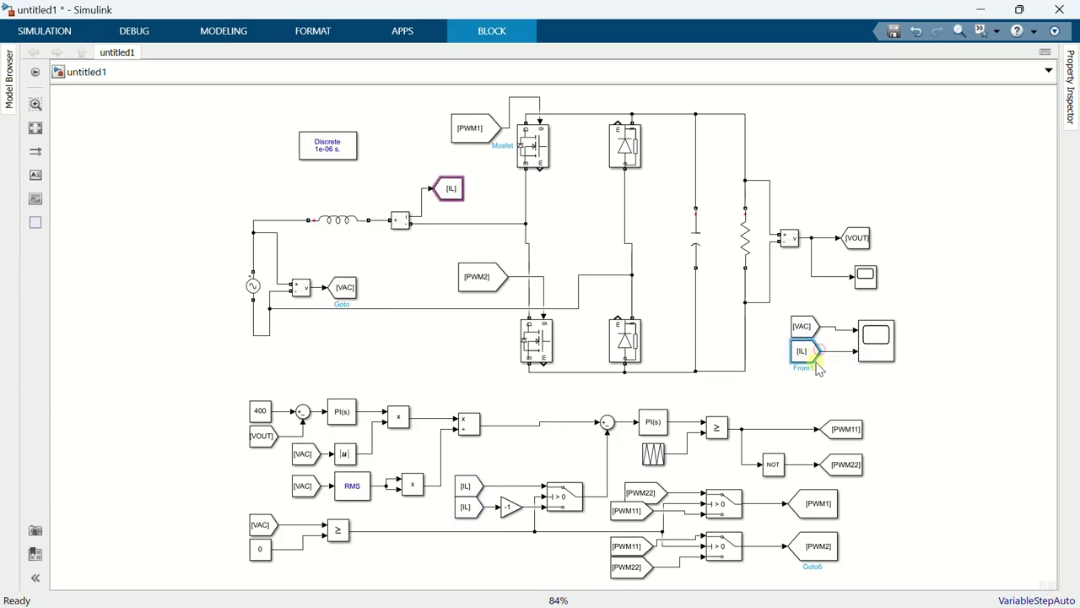
{"action": "left_click", "coordinate": [831, 381]}
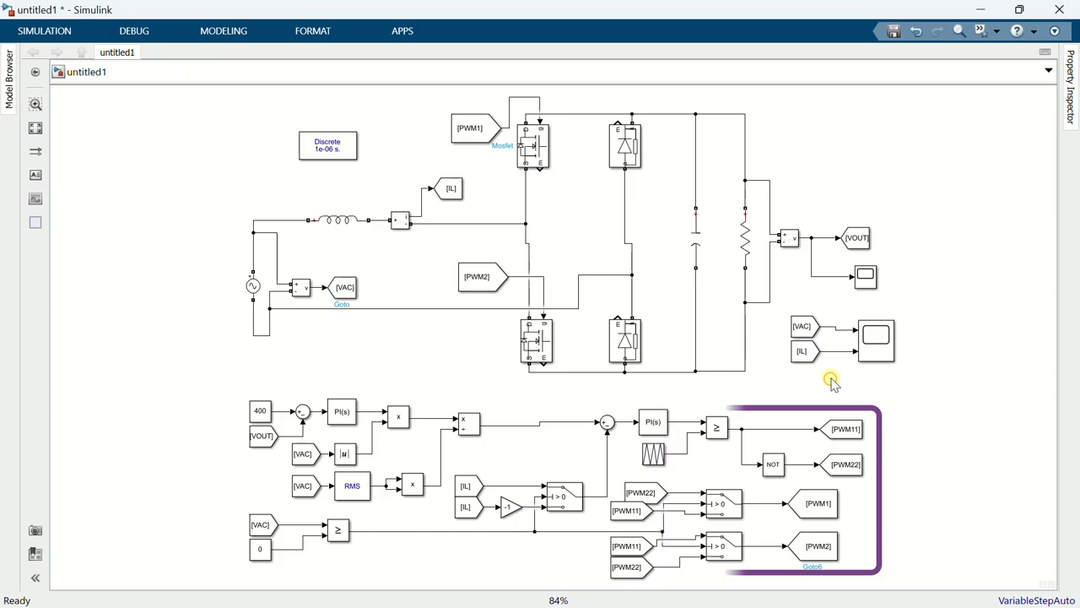
Configure the model solver as Fixed-step, ode8 (Dormand-Prince), with a fixed-step size of 1e-6.
{"action": "left_click", "coordinate": [65, 32]}
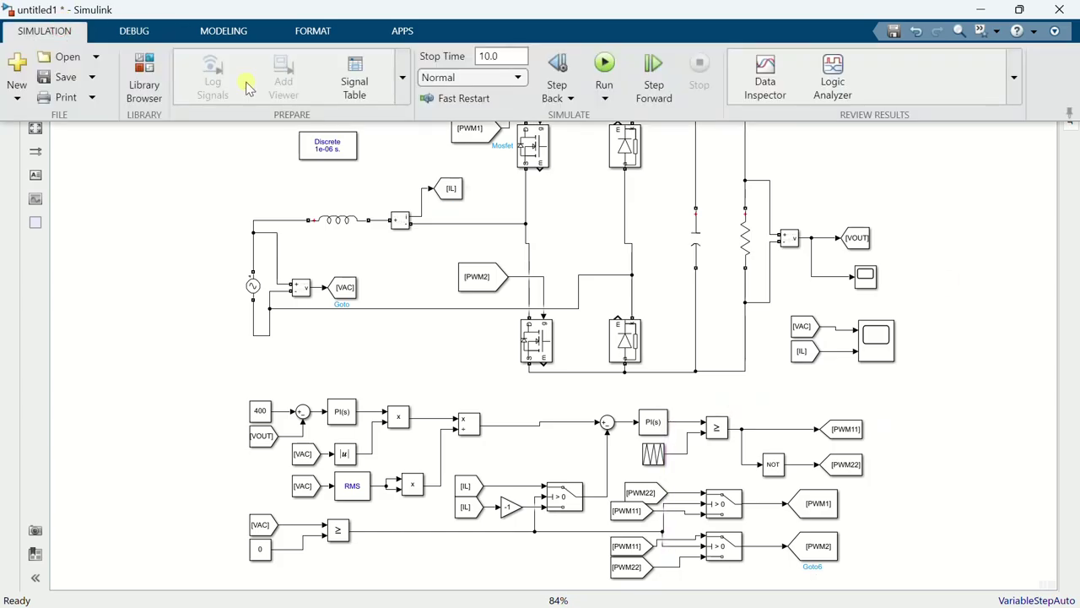
{"action": "left_click", "coordinate": [253, 30]}
{"action": "left_click", "coordinate": [448, 69]}
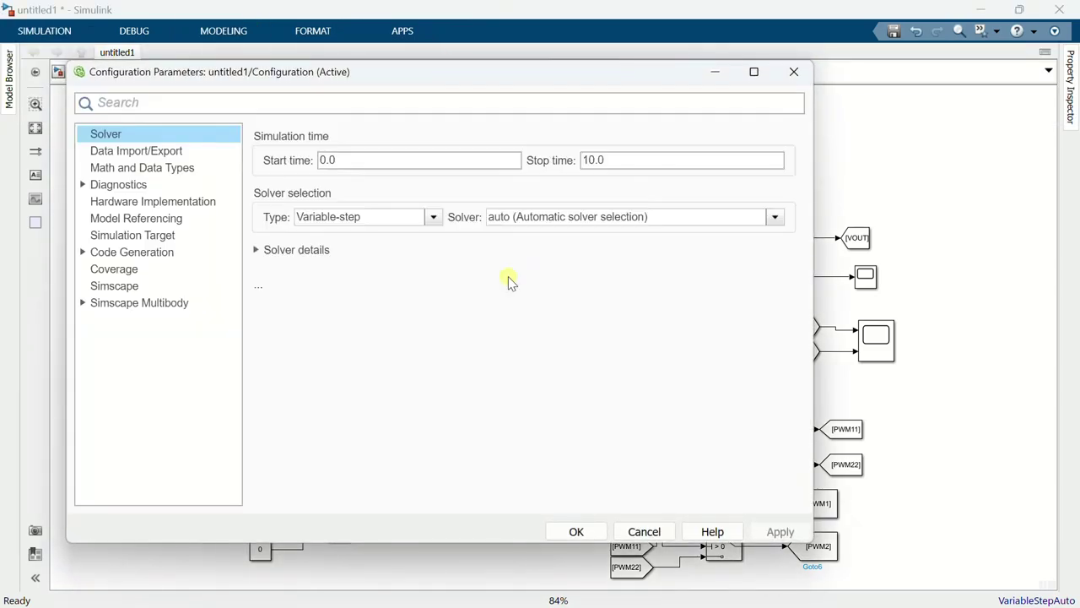
{"action": "left_click", "coordinate": [416, 217]}
{"action": "left_click", "coordinate": [396, 244]}
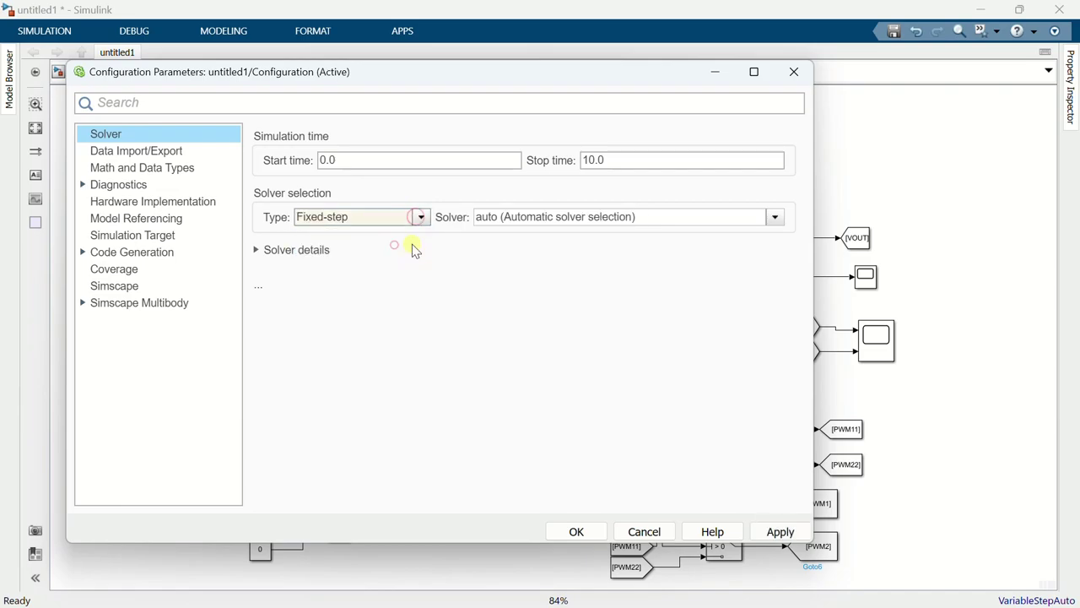
{"action": "left_click", "coordinate": [525, 218]}
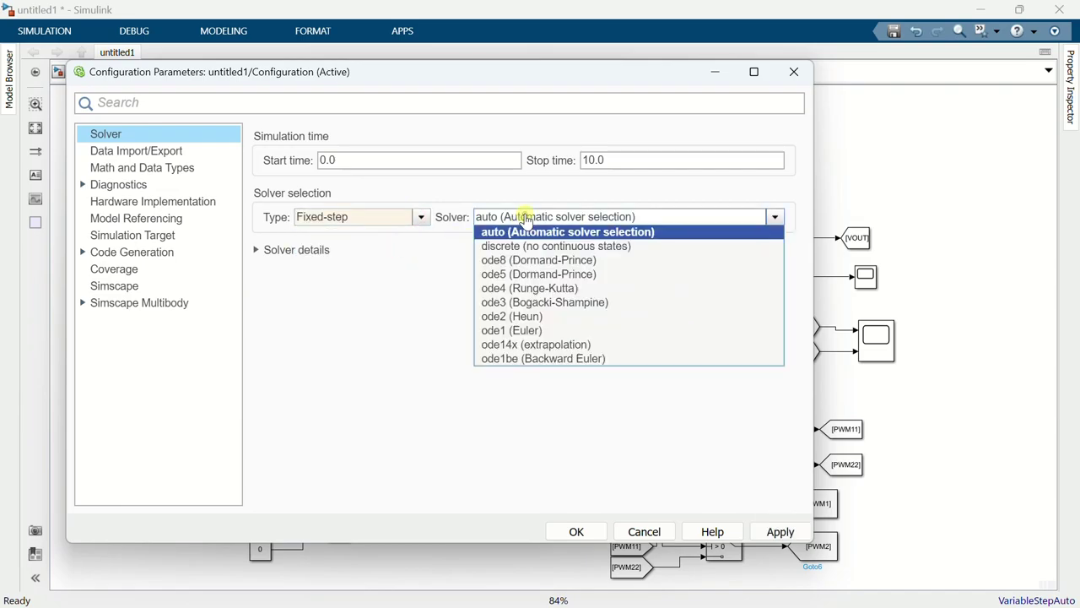
{"action": "left_click", "coordinate": [515, 260]}
{"action": "left_click", "coordinate": [304, 249]}
{"action": "left_click", "coordinate": [571, 285]}
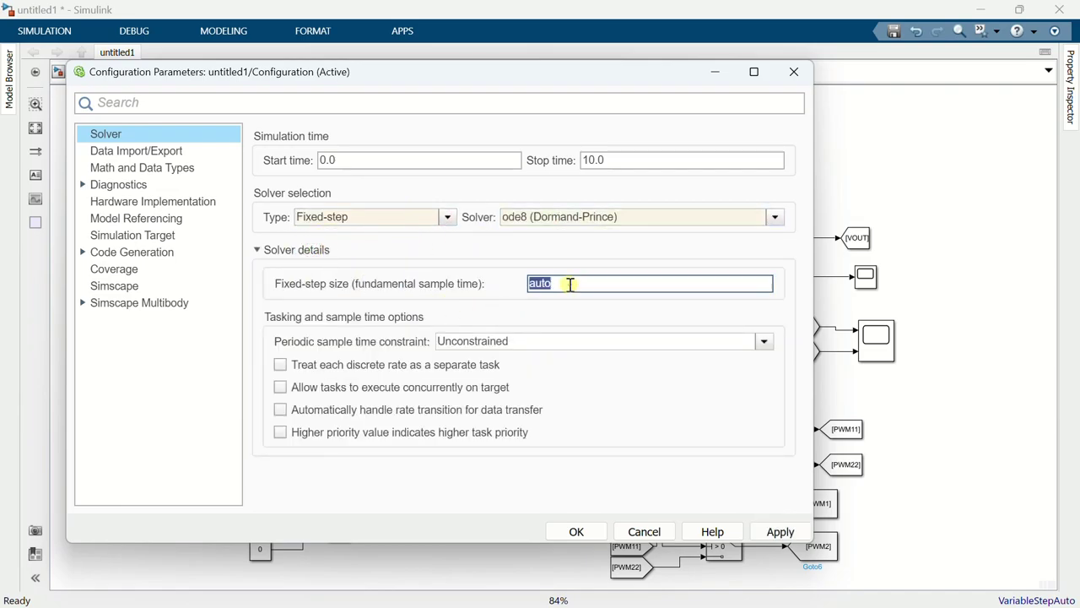
{"action": "type", "text": "1e-6"}
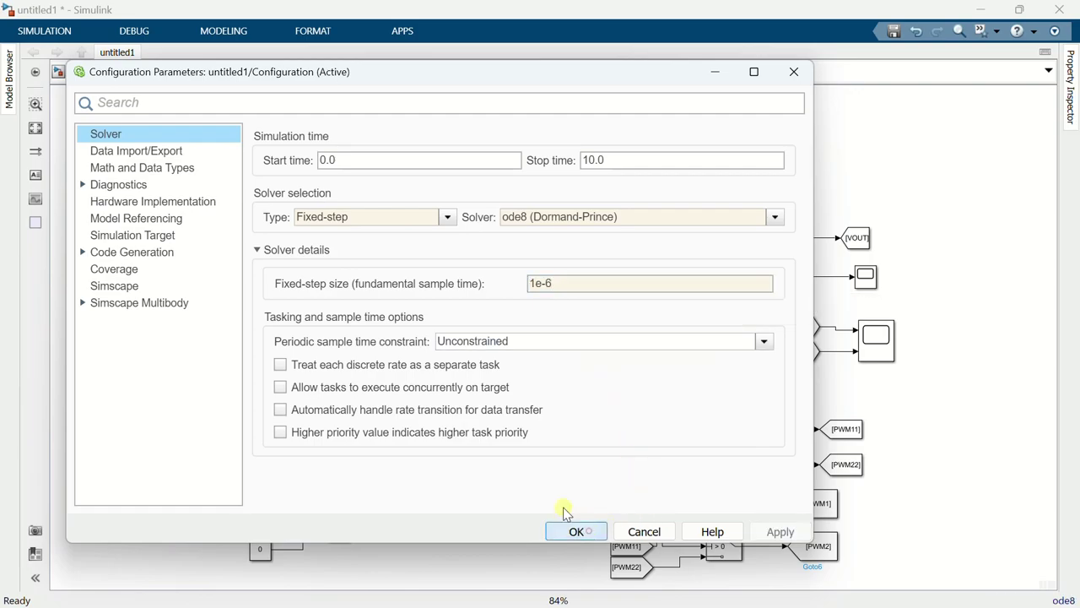
{"action": "left_click", "coordinate": [574, 531]}
Set the simulation stop time to 4 and run the model.
{"action": "left_click", "coordinate": [82, 37]}
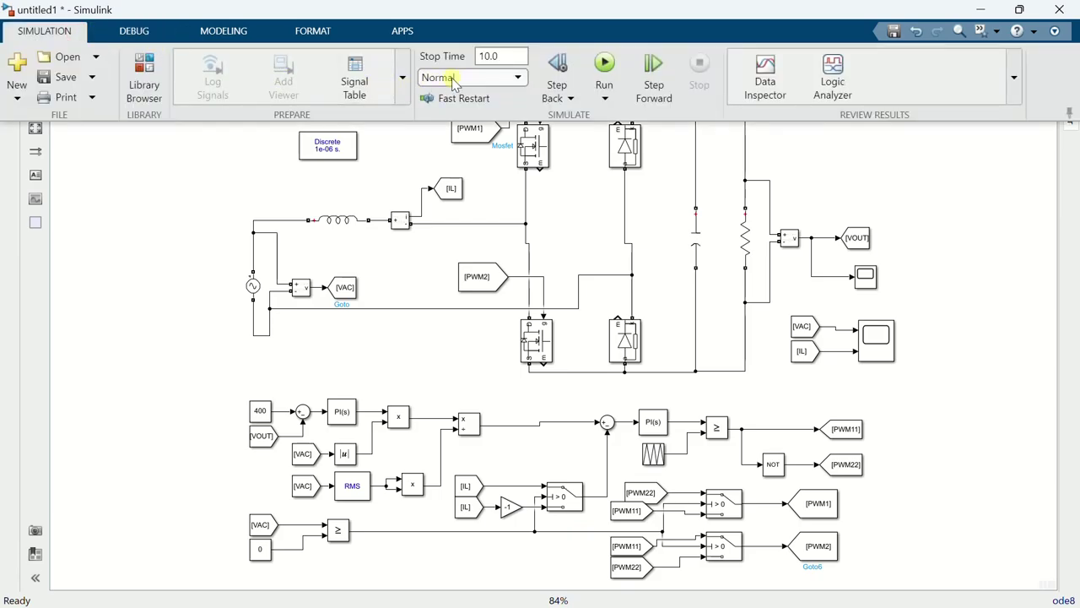
{"action": "double_click", "coordinate": [498, 56]}
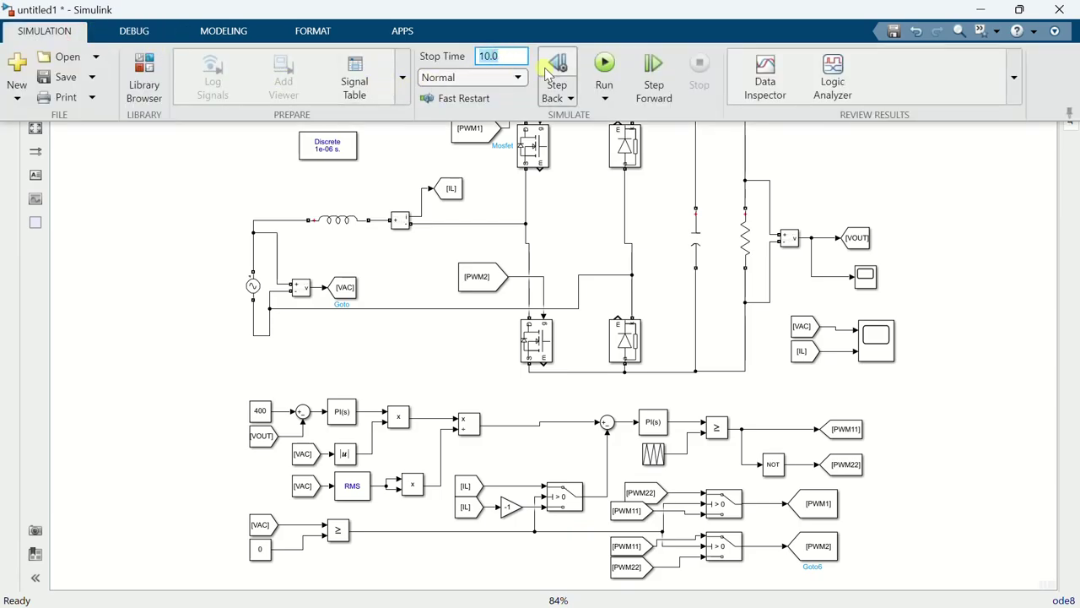
{"action": "type", "text": "4"}
{"action": "left_click", "coordinate": [604, 64]}
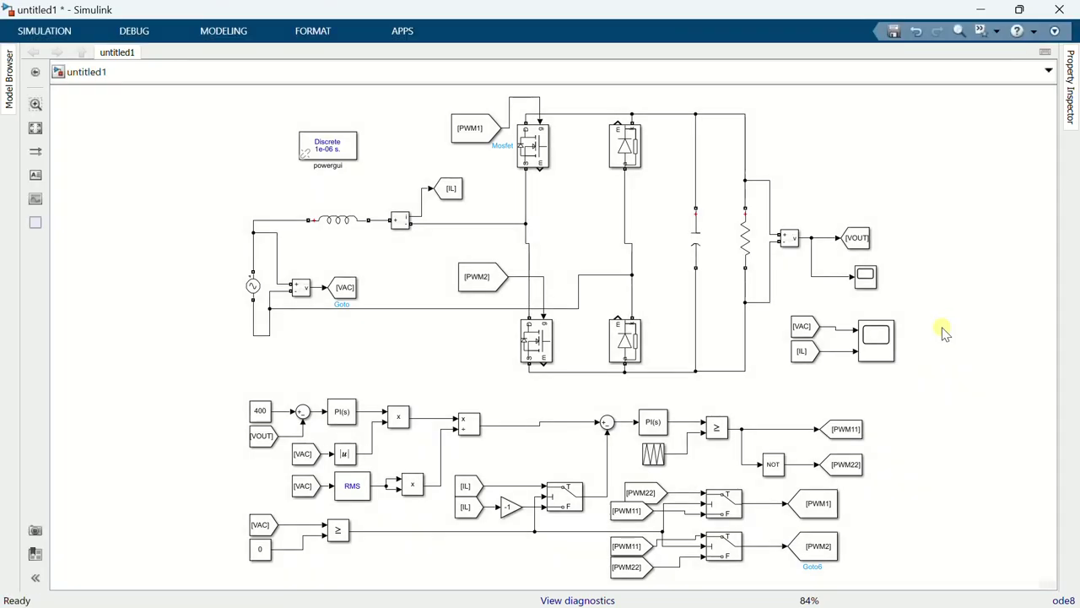
Examine the output voltage waveform over the full 4 s run in an enlarged scope view.
{"action": "left_click", "coordinate": [867, 279]}
{"action": "double_click", "coordinate": [866, 278]}
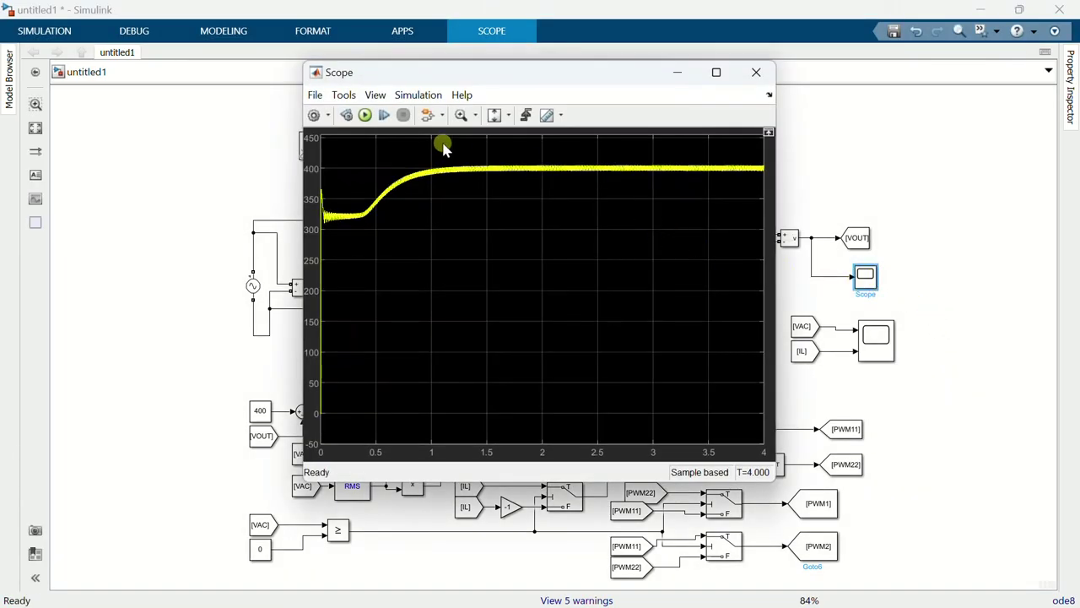
{"action": "left_click", "coordinate": [716, 72]}
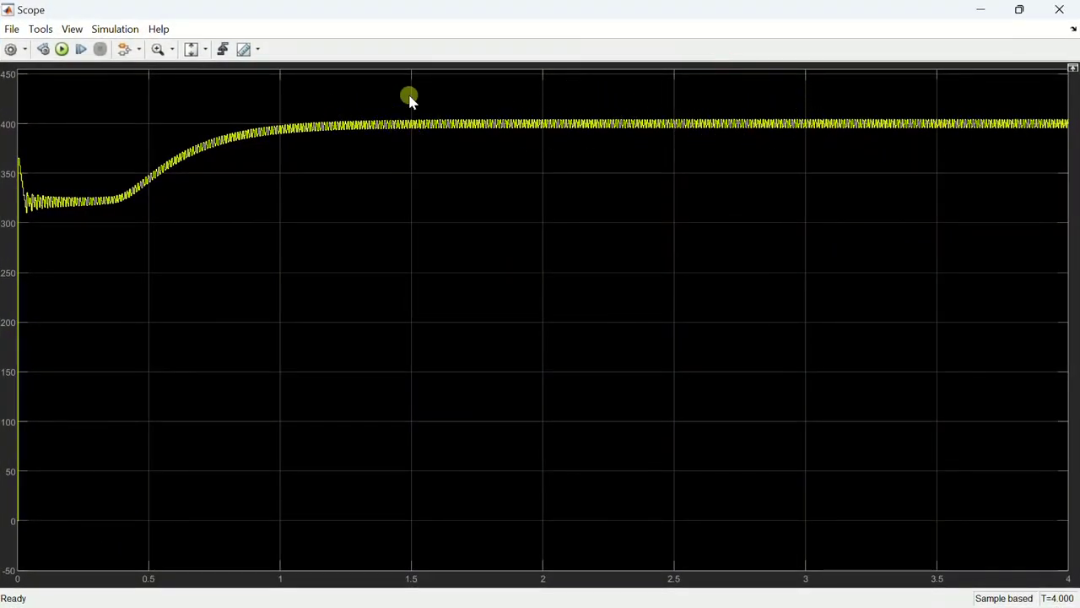
{"action": "left_click", "coordinate": [1072, 7]}
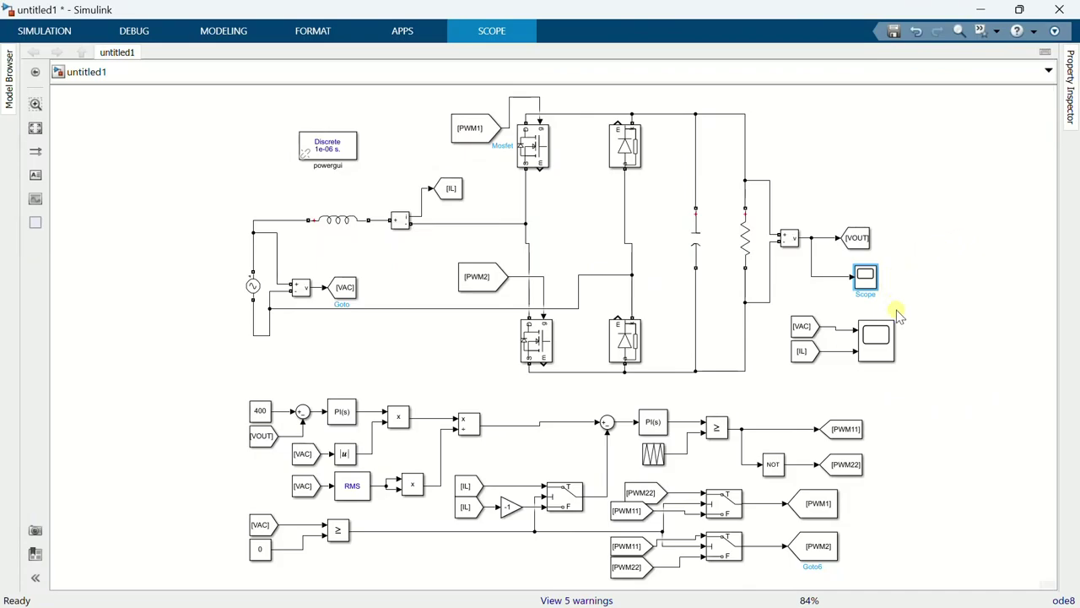
Examine a few cycles of VAC and IL around 3.7 s in the two-input scope, with the vertical axes scaled to fit.
{"action": "double_click", "coordinate": [882, 352]}
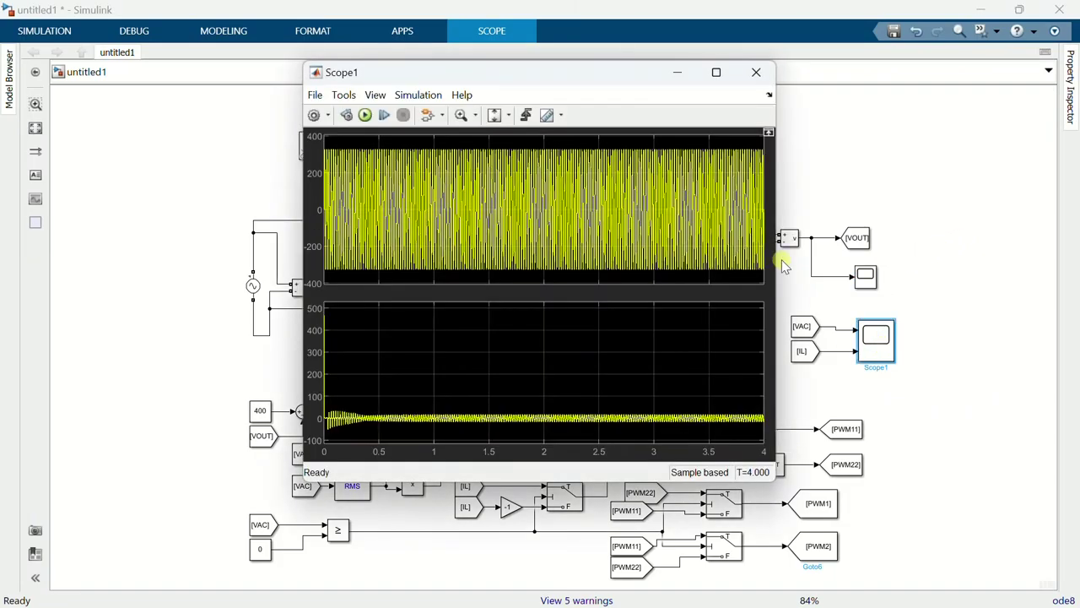
{"action": "left_click", "coordinate": [715, 72]}
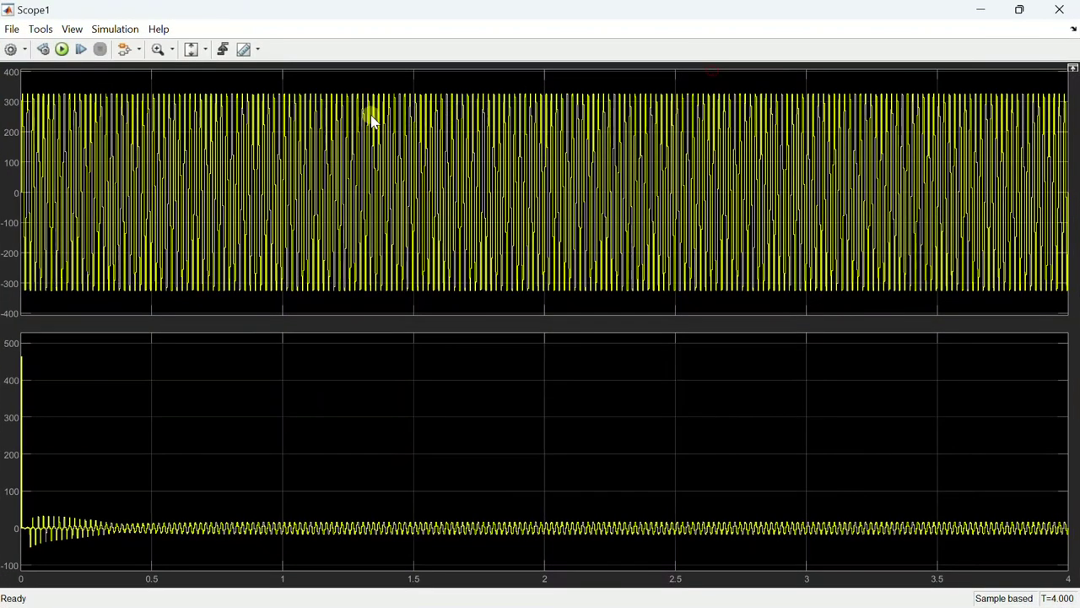
{"action": "left_click", "coordinate": [175, 52]}
{"action": "left_click", "coordinate": [158, 89]}
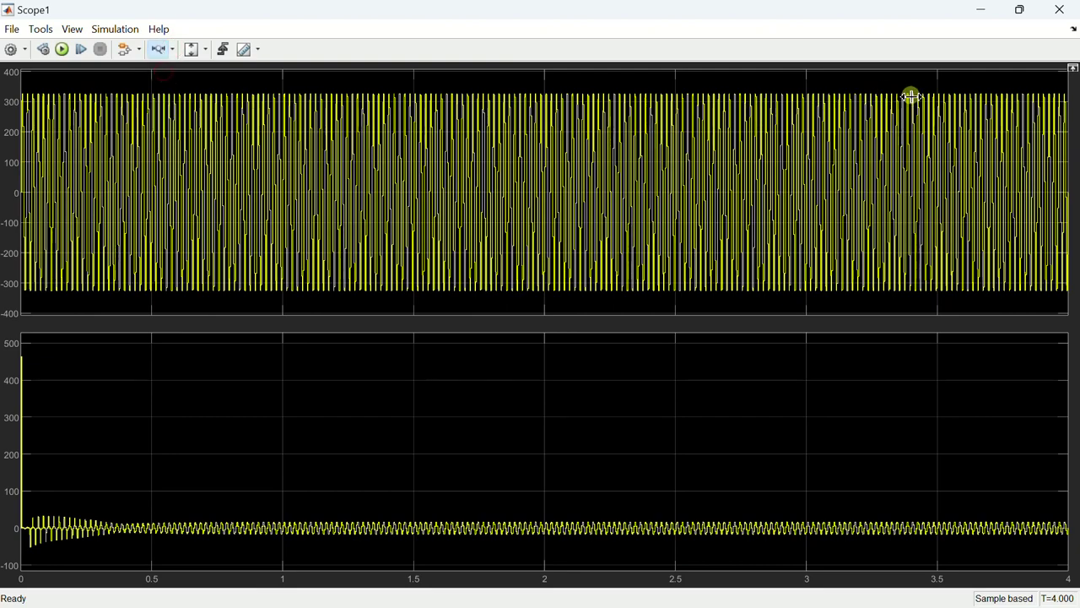
{"action": "left_click_drag", "start_coordinate": [968, 91], "coordinate": [1048, 102]}
{"action": "left_click_drag", "start_coordinate": [506, 135], "coordinate": [822, 127]}
{"action": "left_click", "coordinate": [190, 51]}
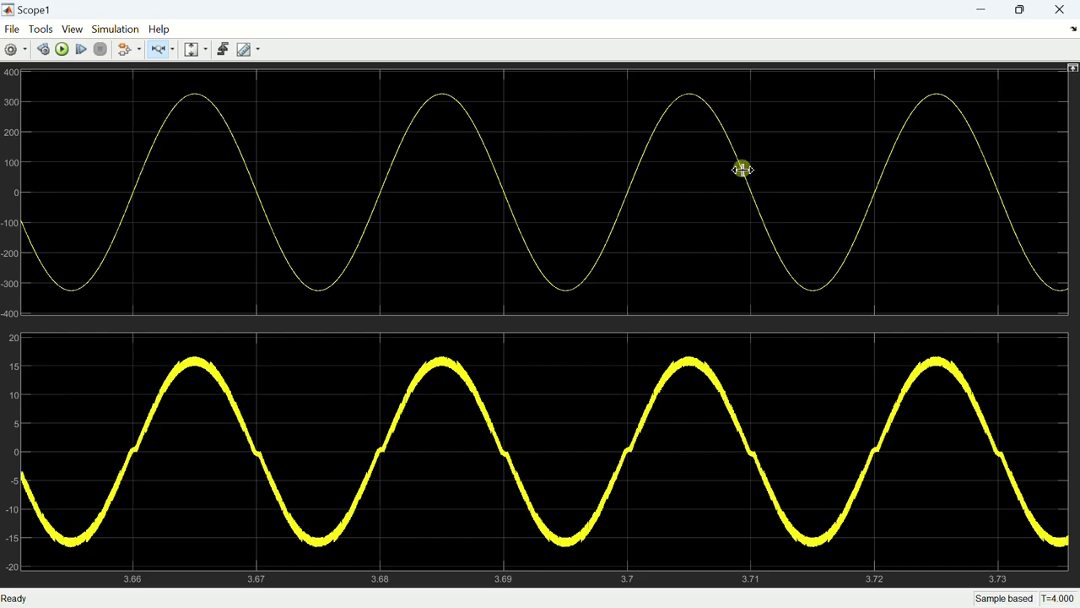
{"action": "left_click", "coordinate": [1059, 9]}
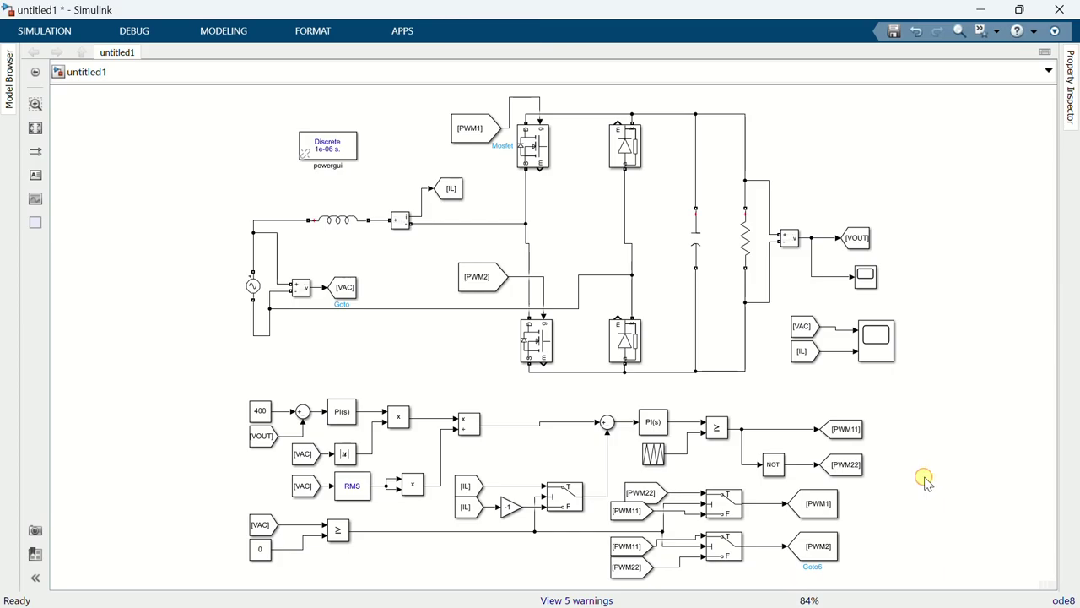
Set the output voltage reference constant to 450 and run the simulation.
{"action": "left_click", "coordinate": [262, 412]}
{"action": "double_click", "coordinate": [262, 411]}
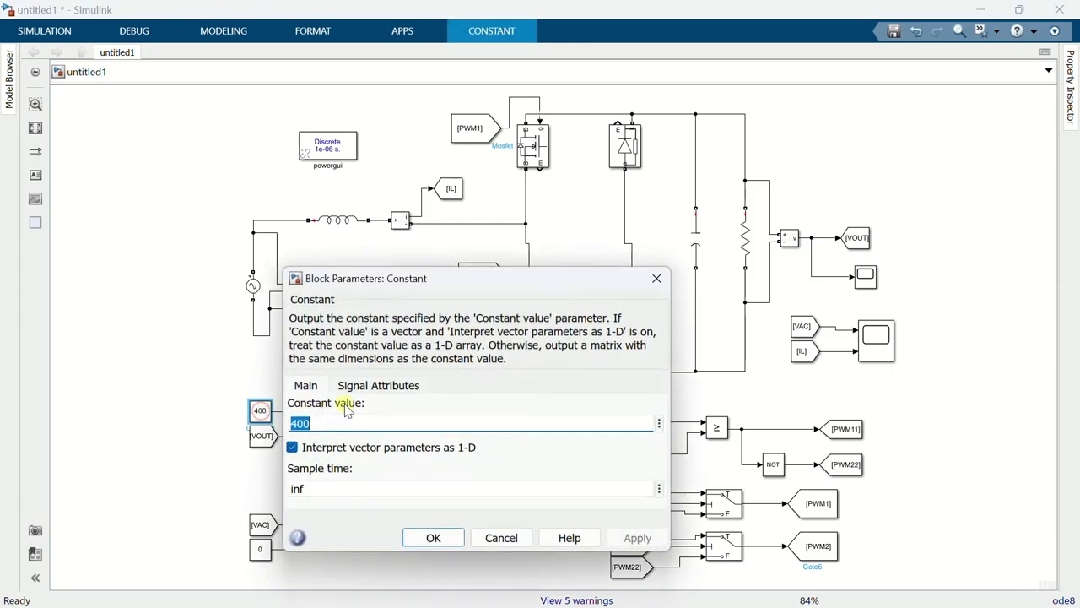
{"action": "type", "text": "45"}
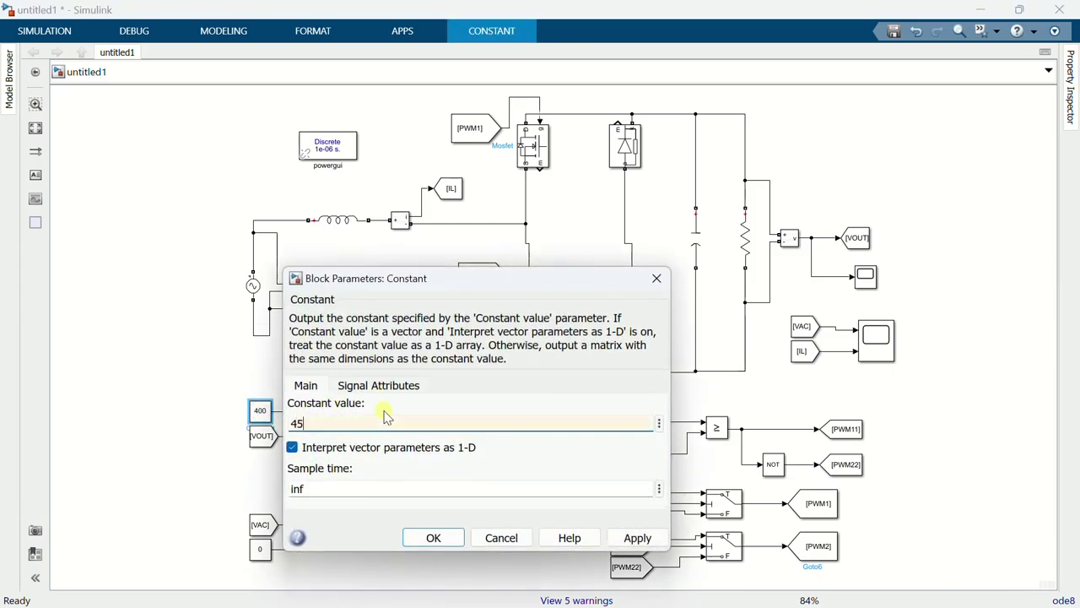
{"action": "type", "text": "0"}
{"action": "left_click", "coordinate": [433, 538]}
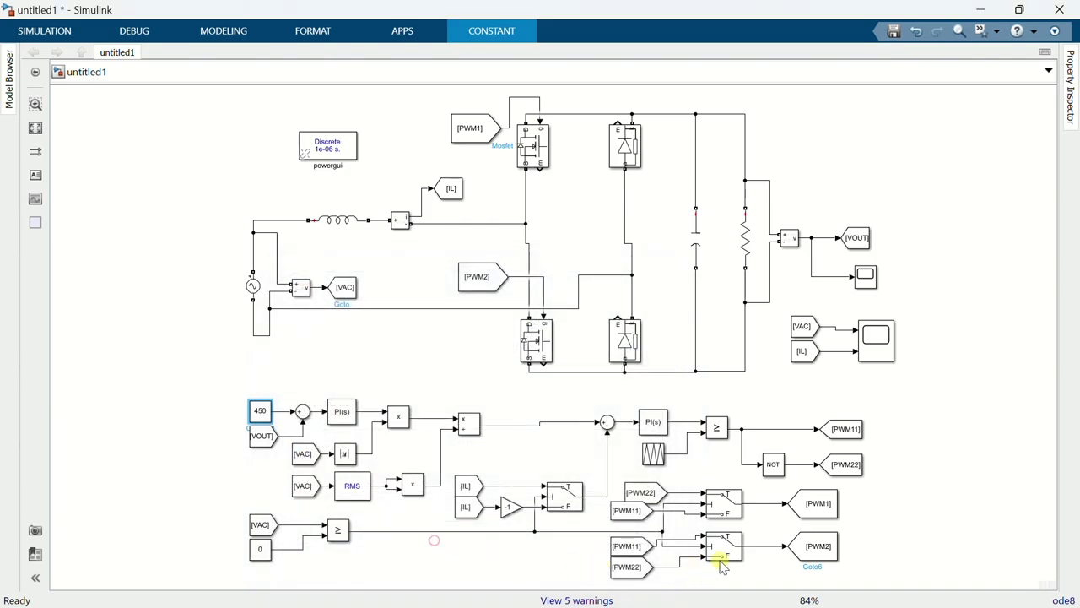
{"action": "left_click", "coordinate": [72, 30]}
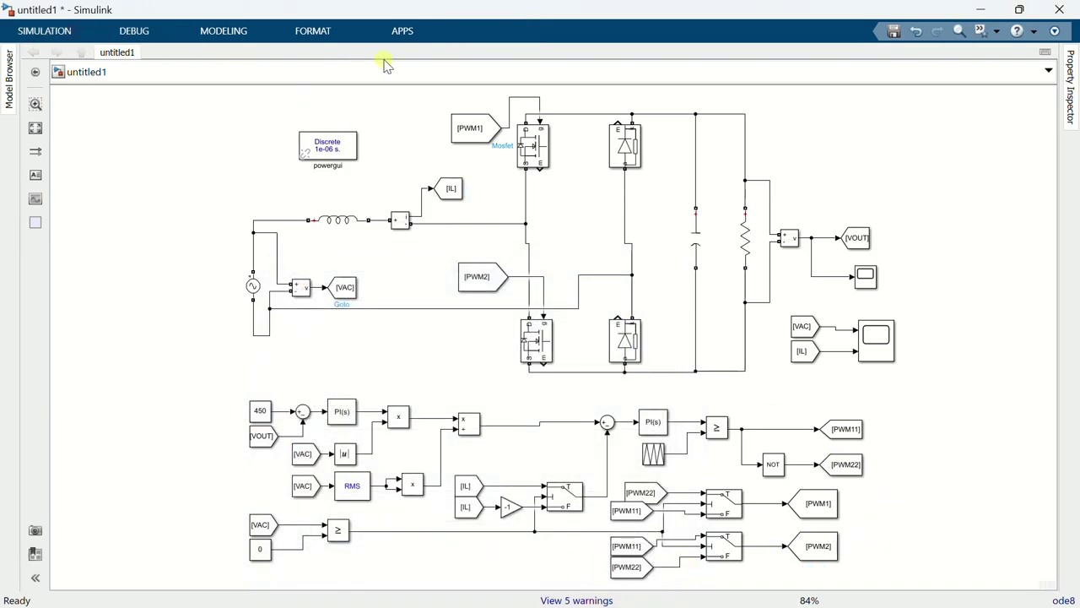
{"action": "left_click", "coordinate": [601, 85]}
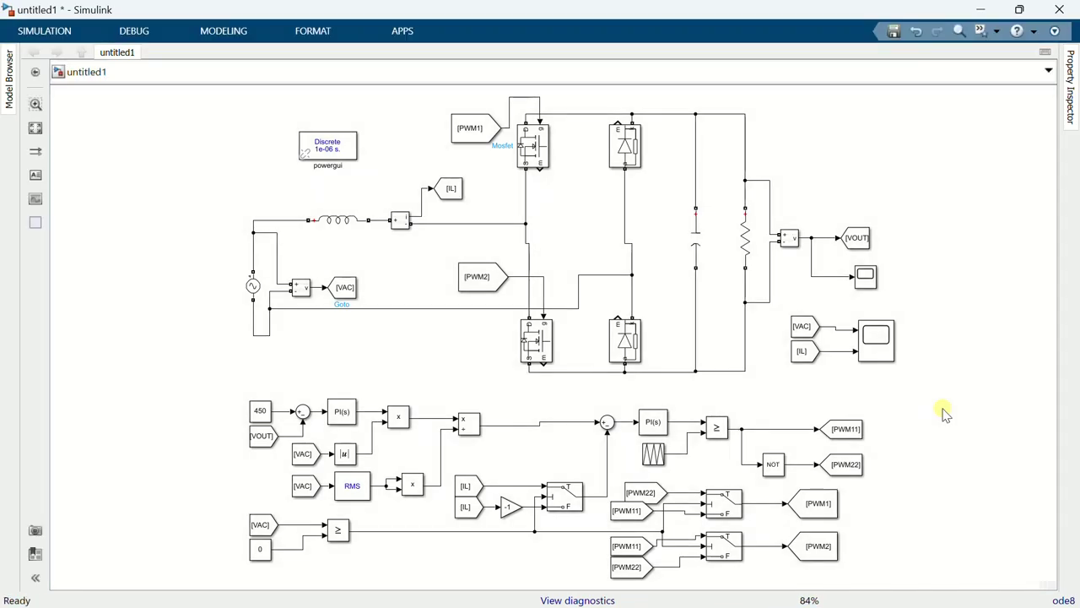
Examine the output voltage for the 450 V reference and the VAC and IL cycles around 3.25 s, scaled to fit.
{"action": "double_click", "coordinate": [865, 282]}
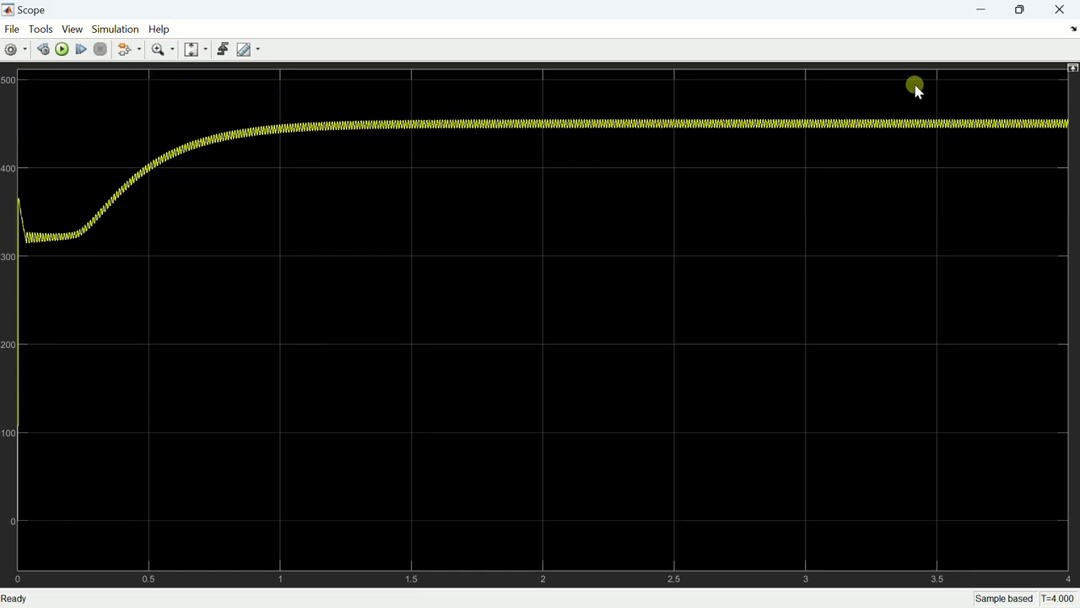
{"action": "left_click", "coordinate": [1059, 10]}
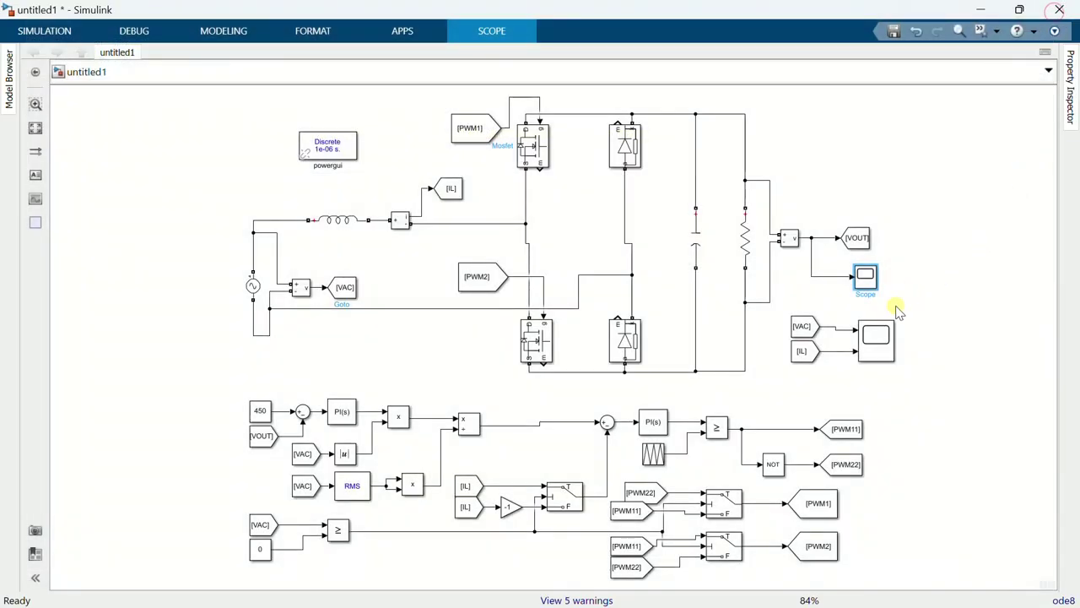
{"action": "left_click", "coordinate": [877, 338]}
{"action": "double_click", "coordinate": [878, 338]}
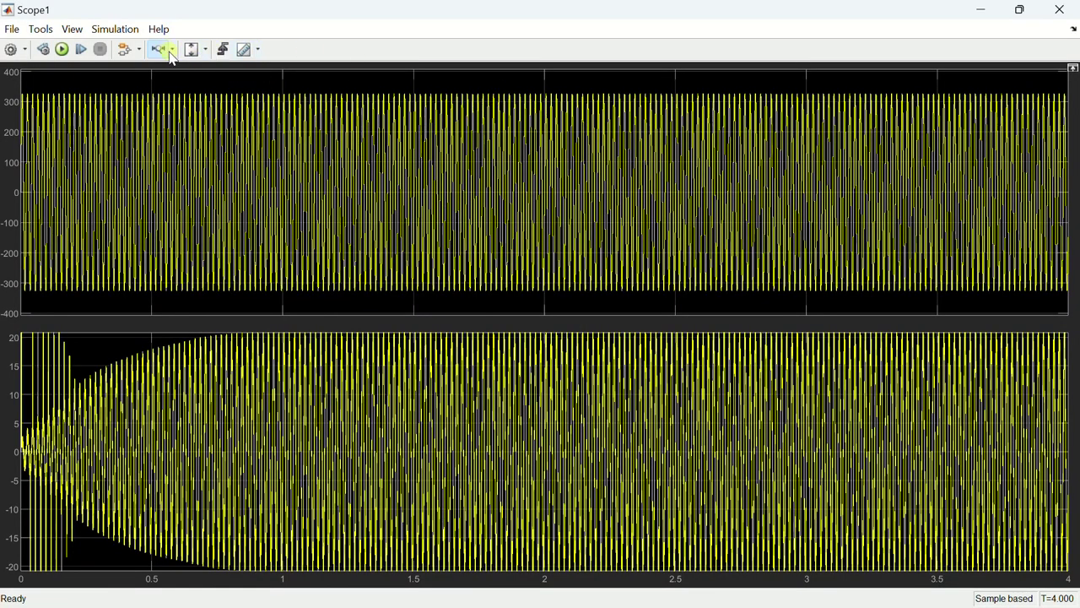
{"action": "left_click_drag", "start_coordinate": [805, 103], "coordinate": [918, 116]}
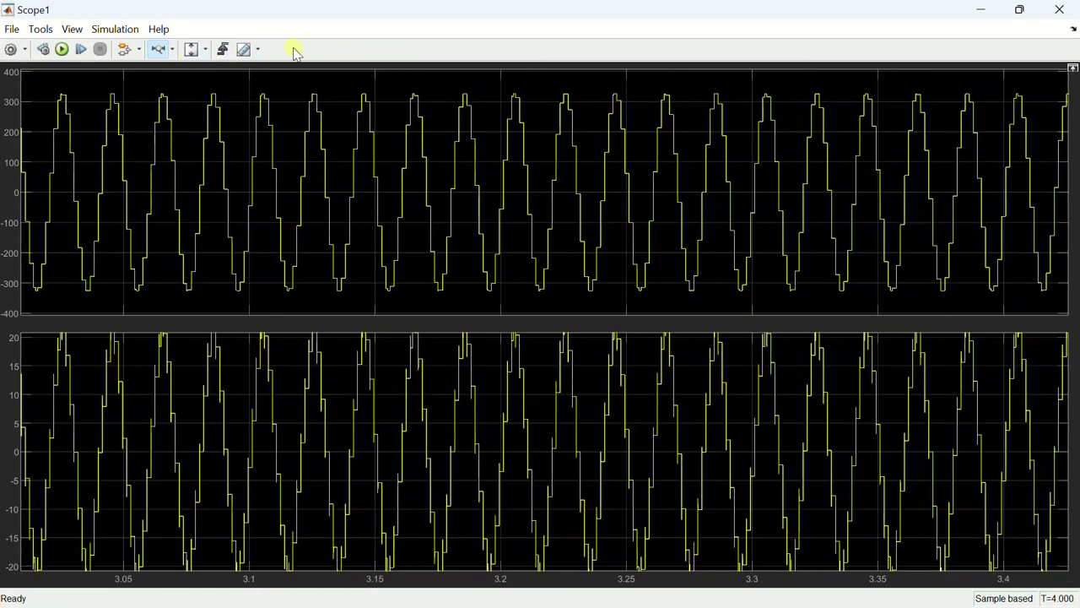
{"action": "left_click", "coordinate": [195, 50]}
{"action": "left_click_drag", "start_coordinate": [513, 99], "coordinate": [751, 110]}
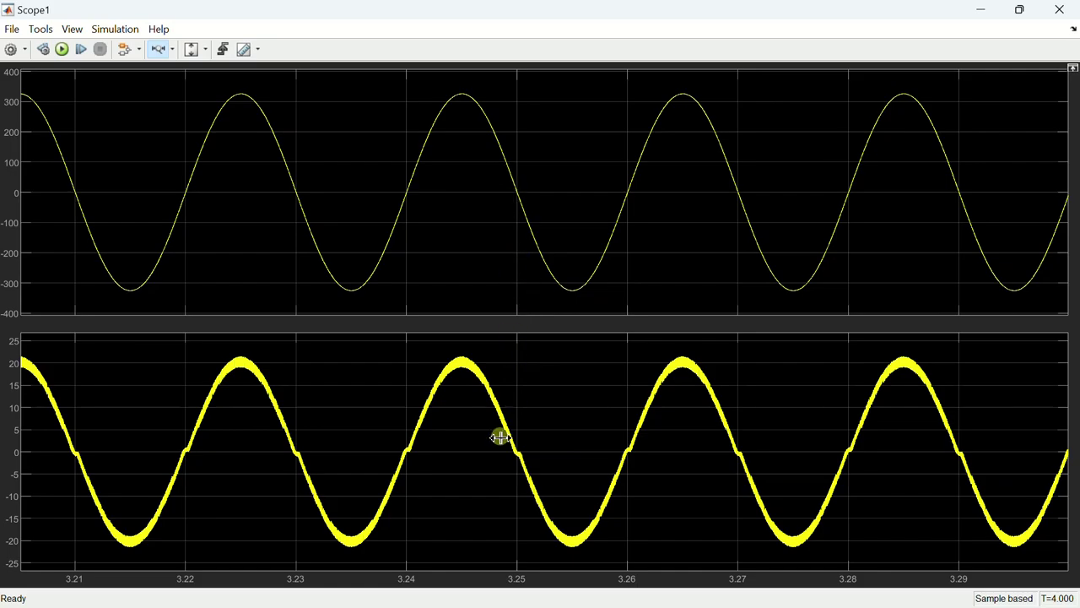
{"action": "left_click", "coordinate": [1059, 9]}
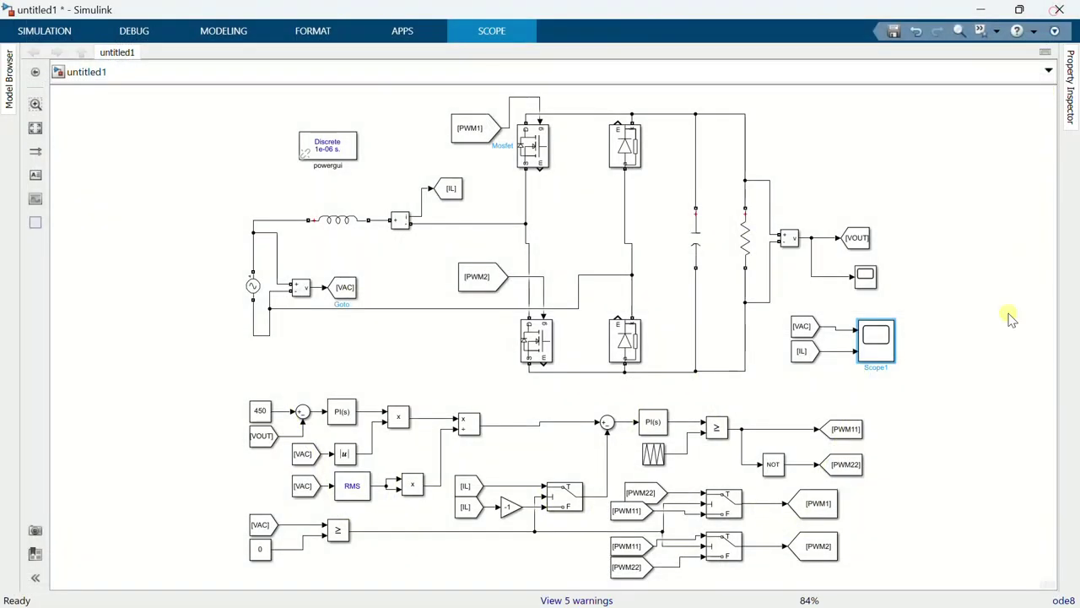
Set the AC Voltage Source's peak amplitude to 85*sqrt(2).
{"action": "double_click", "coordinate": [253, 287]}
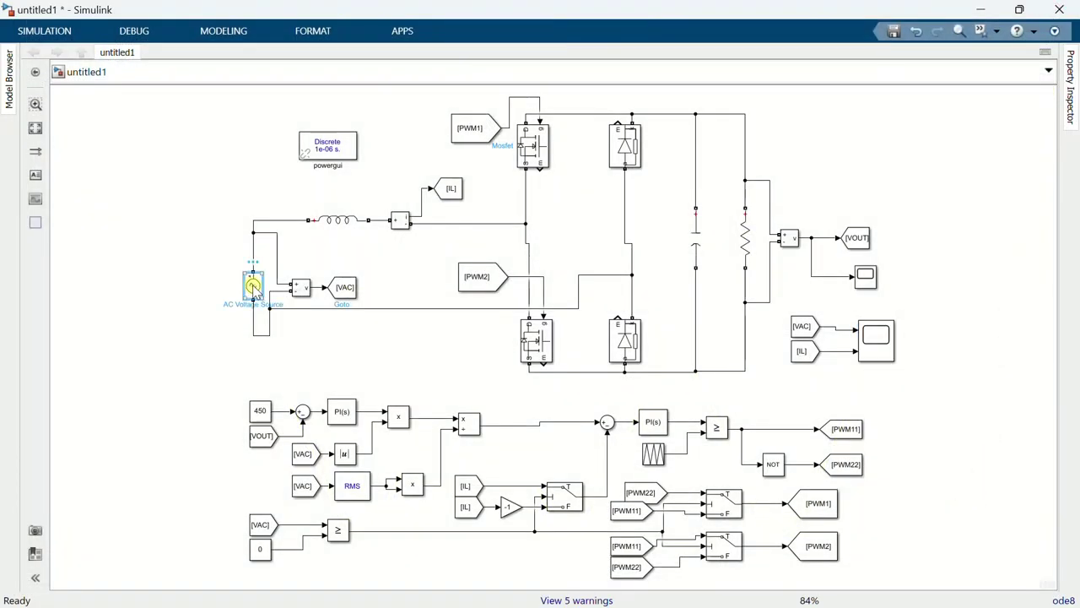
{"action": "triple_click", "coordinate": [419, 239]}
{"action": "left_click", "coordinate": [409, 237]}
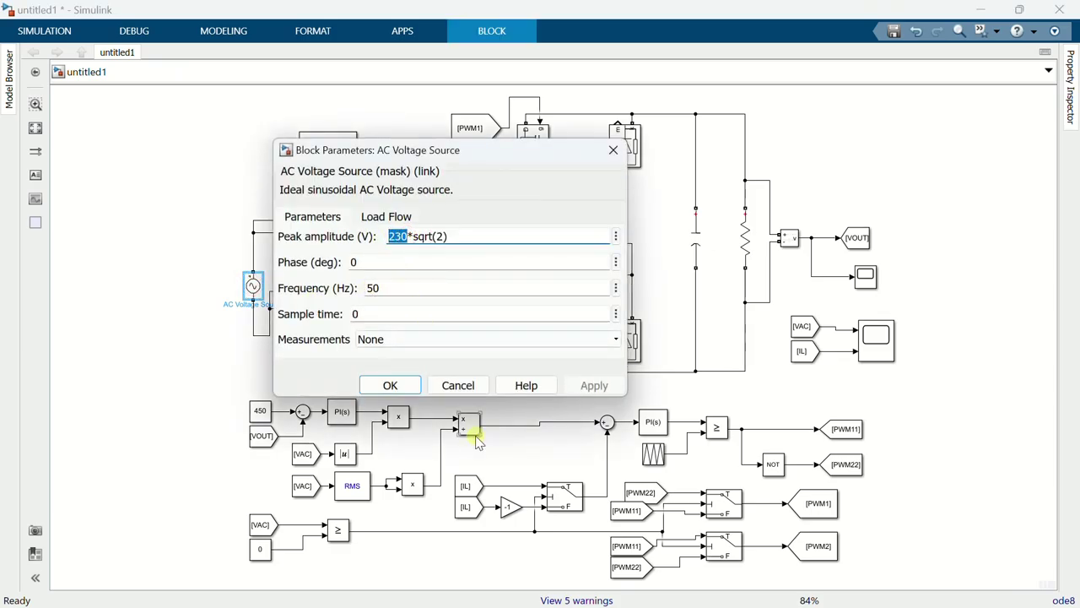
{"action": "type", "text": "85"}
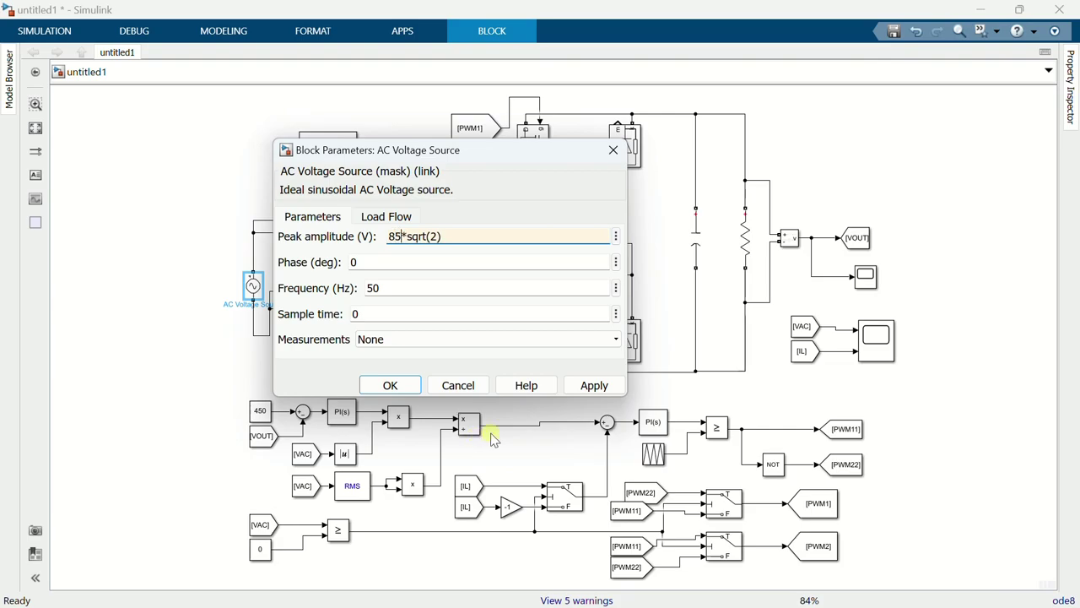
{"action": "left_click", "coordinate": [389, 385]}
Set the output voltage reference constant to 400 and run the simulation with the reduced AC input.
{"action": "left_click", "coordinate": [259, 414]}
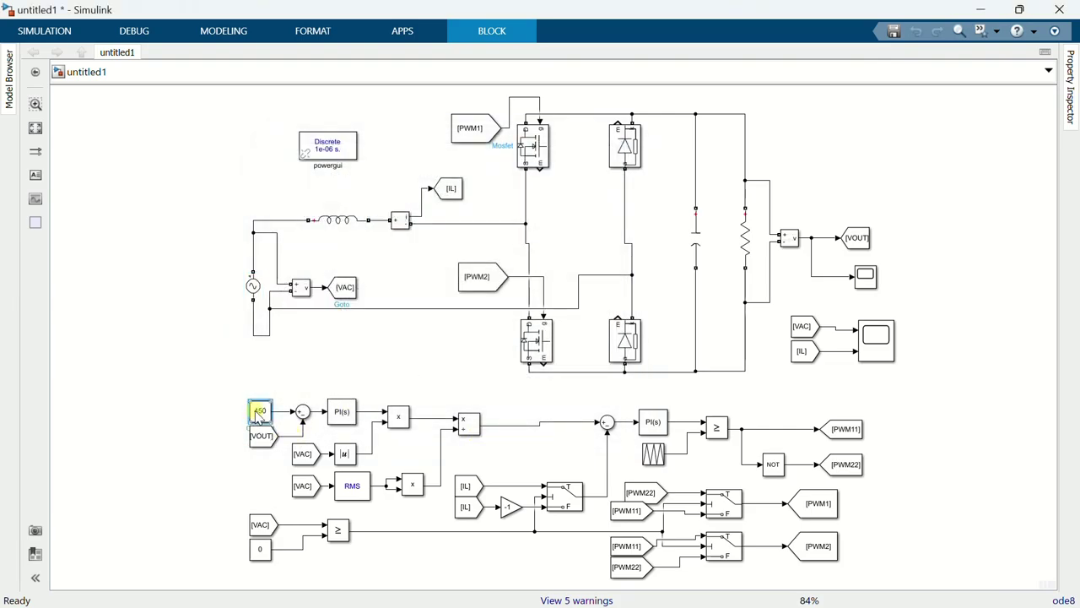
{"action": "double_click", "coordinate": [259, 413]}
{"action": "type", "text": "4"}
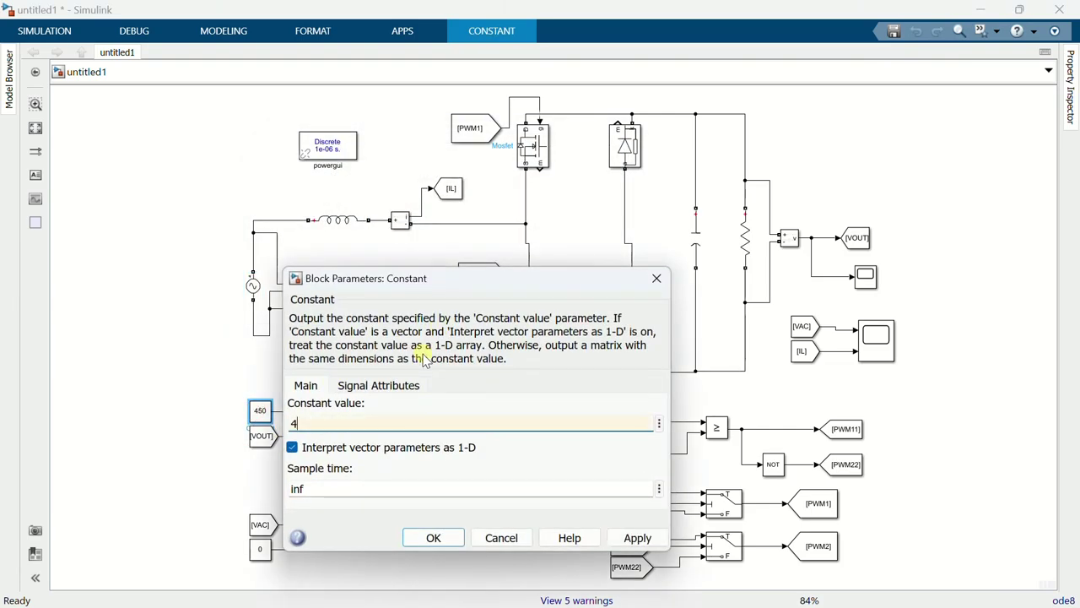
{"action": "type", "text": "00"}
{"action": "left_click", "coordinate": [432, 538]}
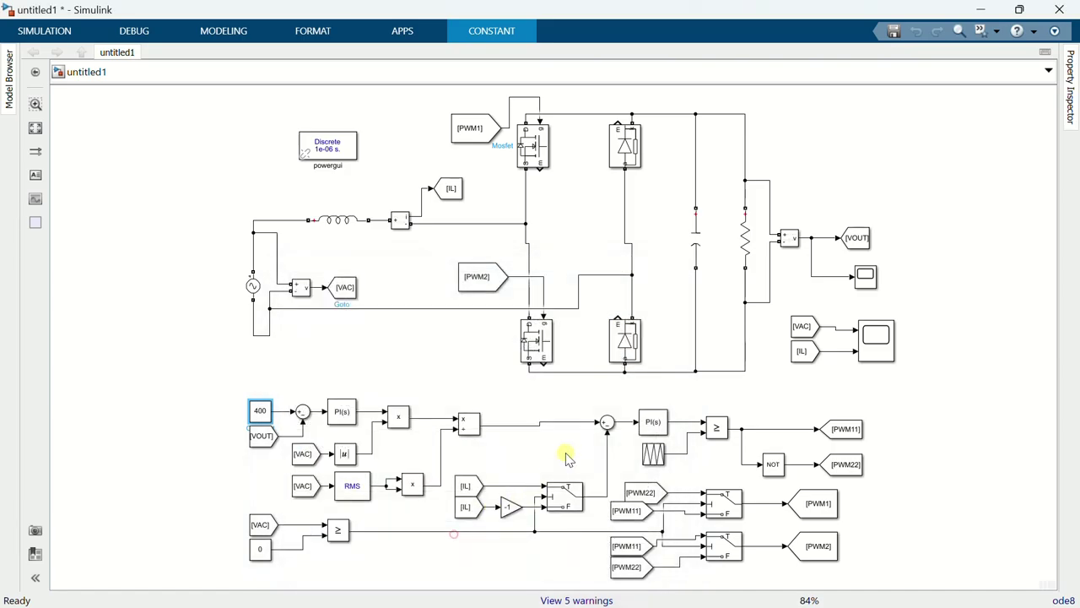
{"action": "left_click", "coordinate": [73, 38]}
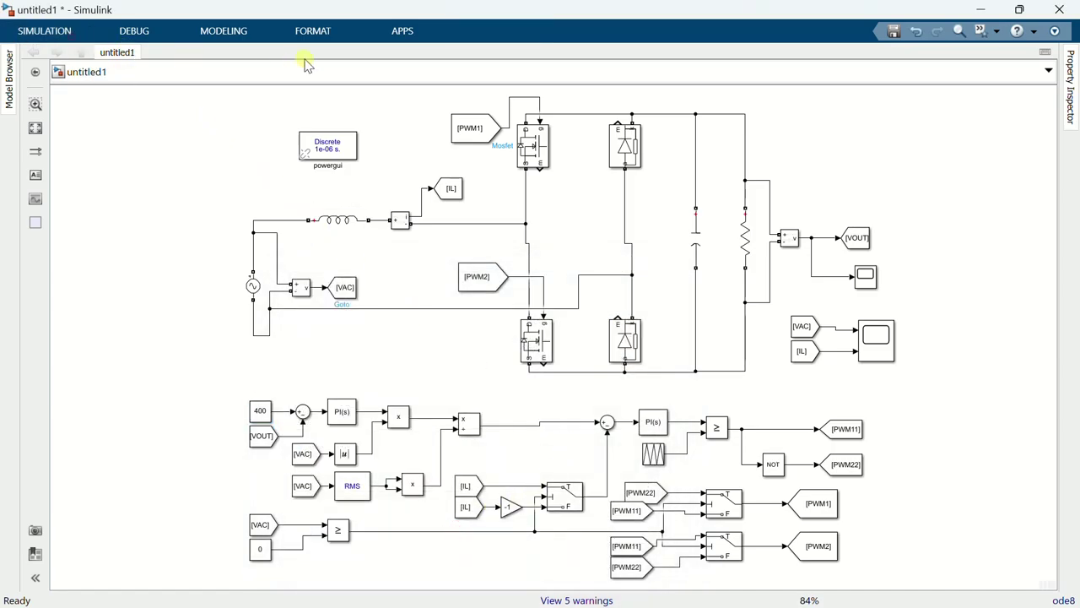
{"action": "left_click", "coordinate": [599, 63]}
Examine the output voltage for the 85 V RMS input and the VAC and IL cycles around 3.4 s, scaled to fit.
{"action": "double_click", "coordinate": [866, 283]}
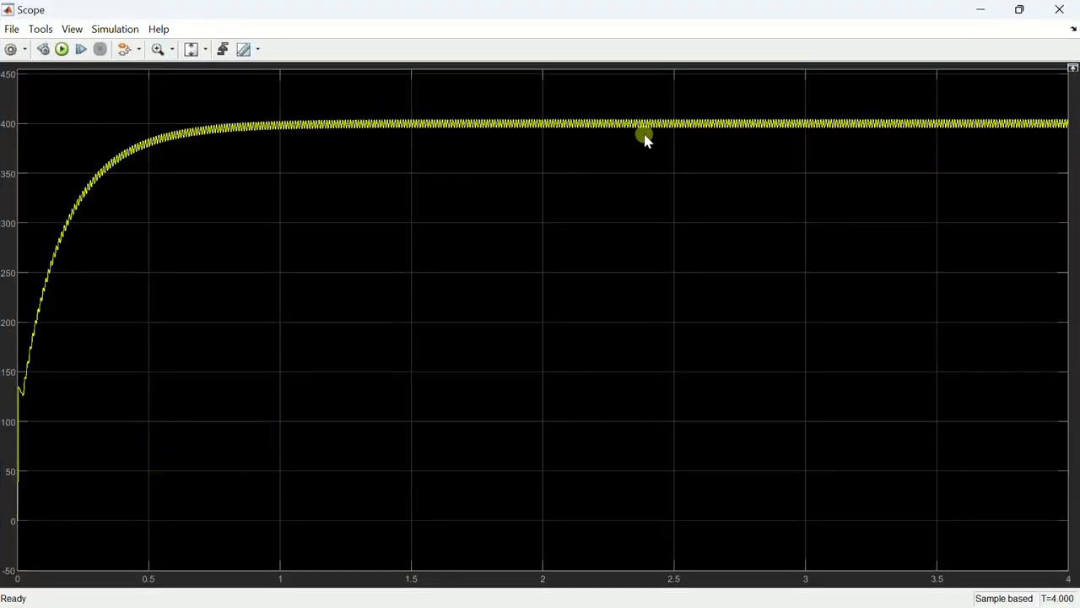
{"action": "left_click", "coordinate": [1059, 9]}
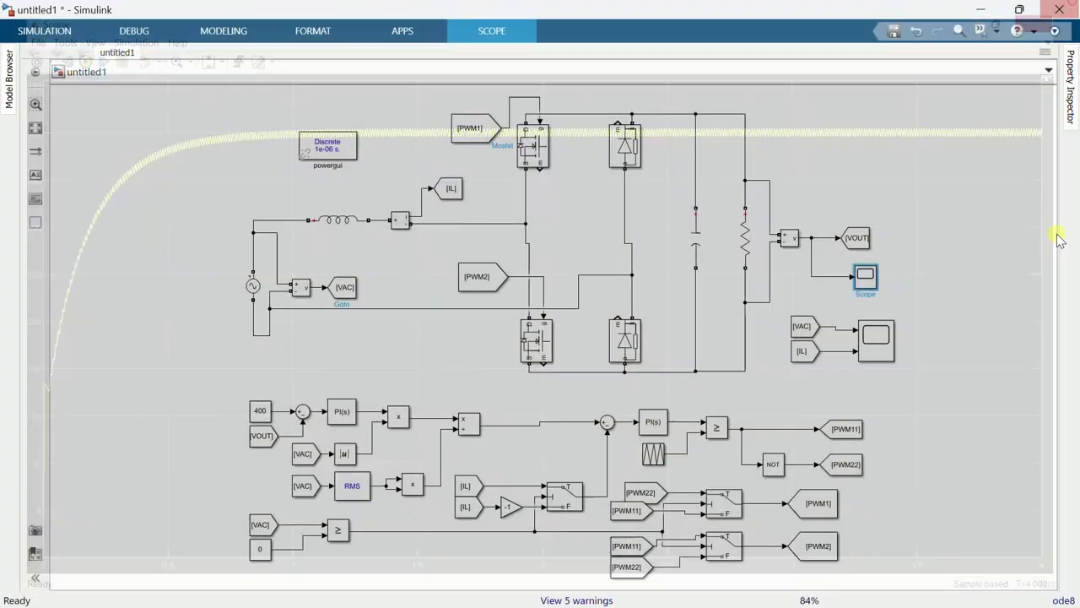
{"action": "left_click", "coordinate": [874, 336]}
{"action": "double_click", "coordinate": [874, 336]}
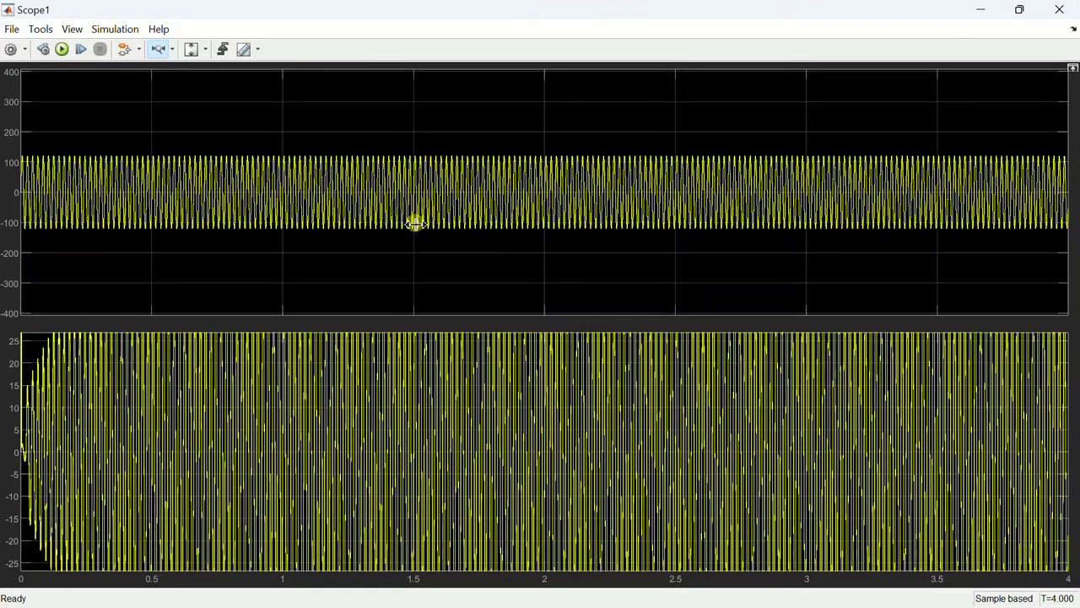
{"action": "left_click_drag", "start_coordinate": [845, 153], "coordinate": [917, 165]}
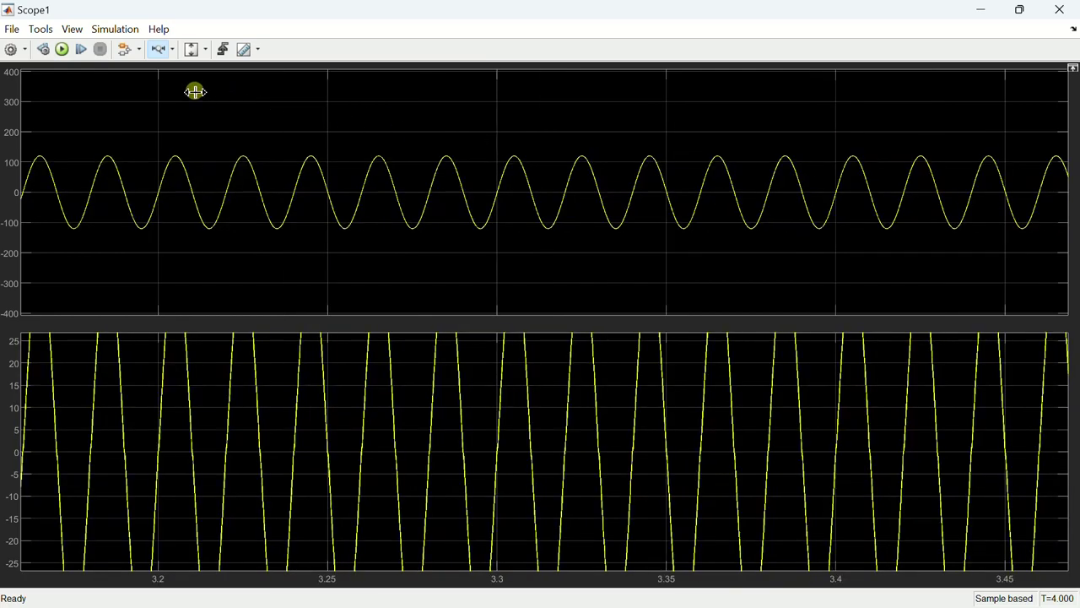
{"action": "left_click", "coordinate": [190, 48]}
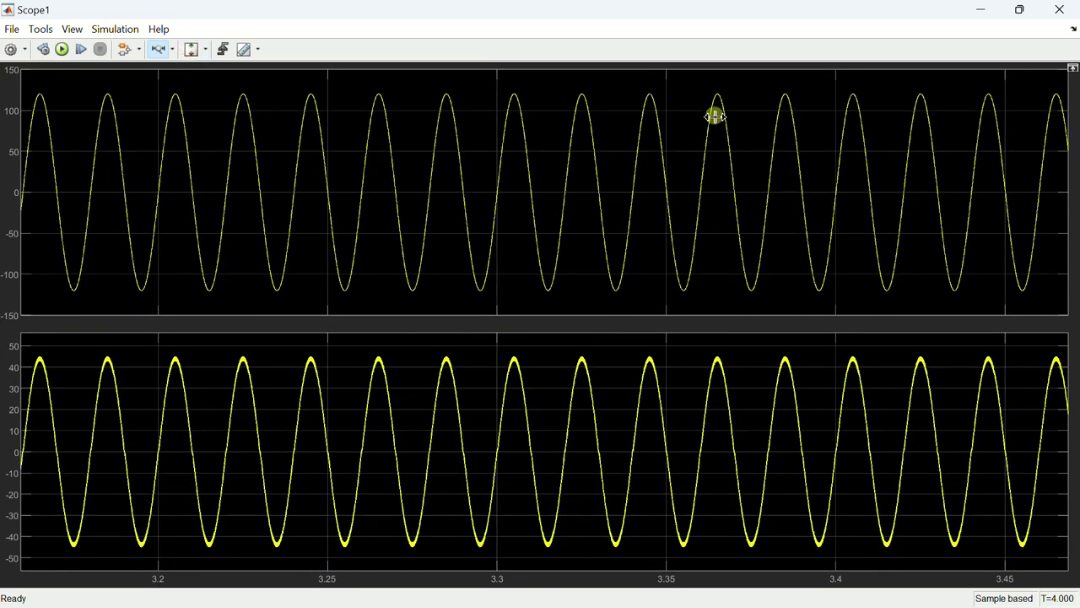
{"action": "left_click_drag", "start_coordinate": [704, 98], "coordinate": [923, 101]}
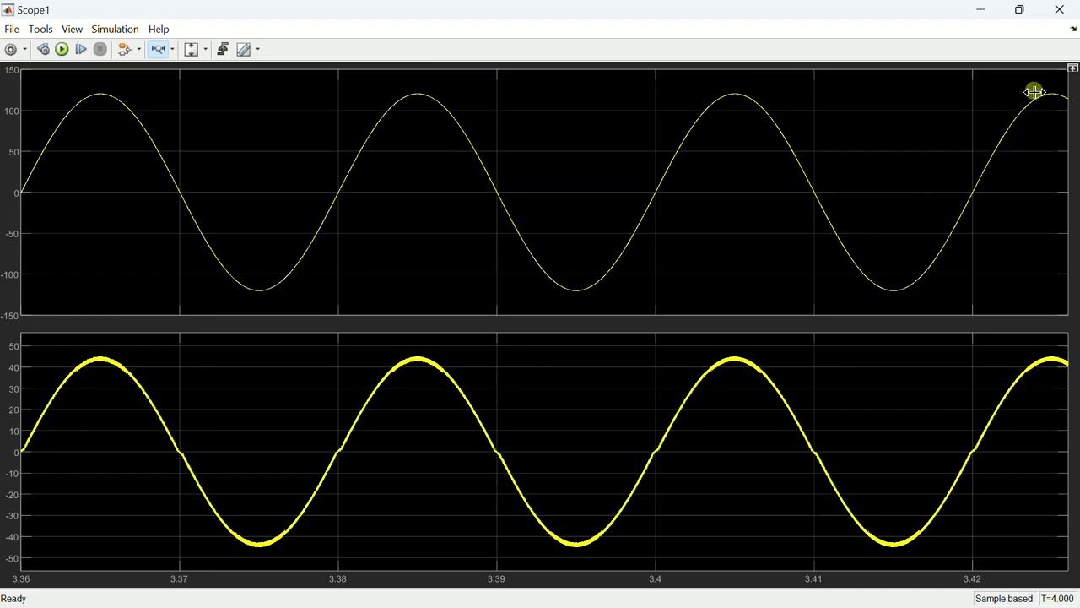
{"action": "left_click", "coordinate": [1064, 11]}
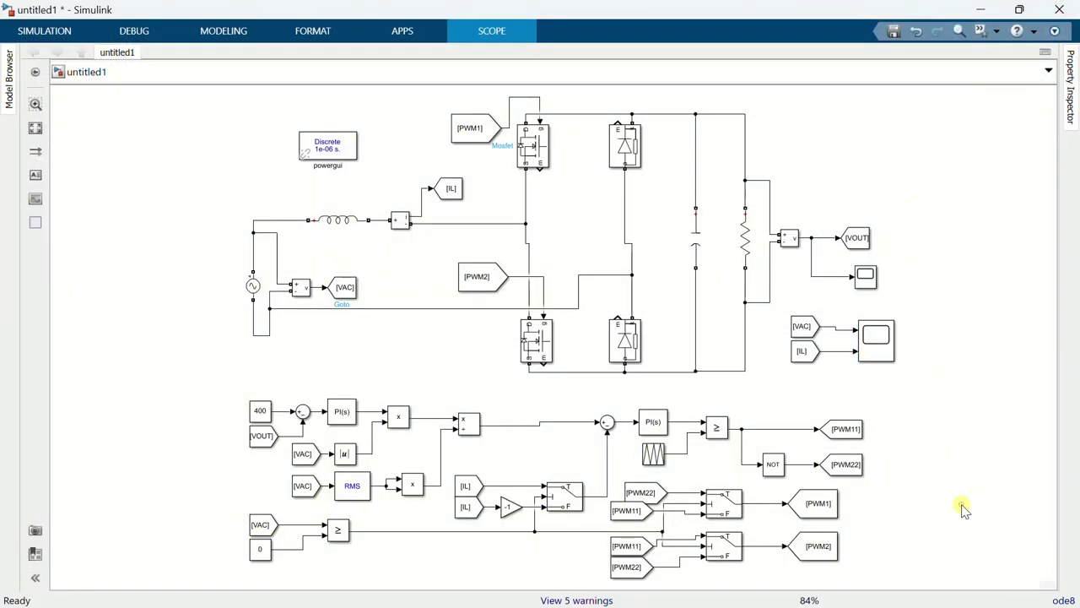